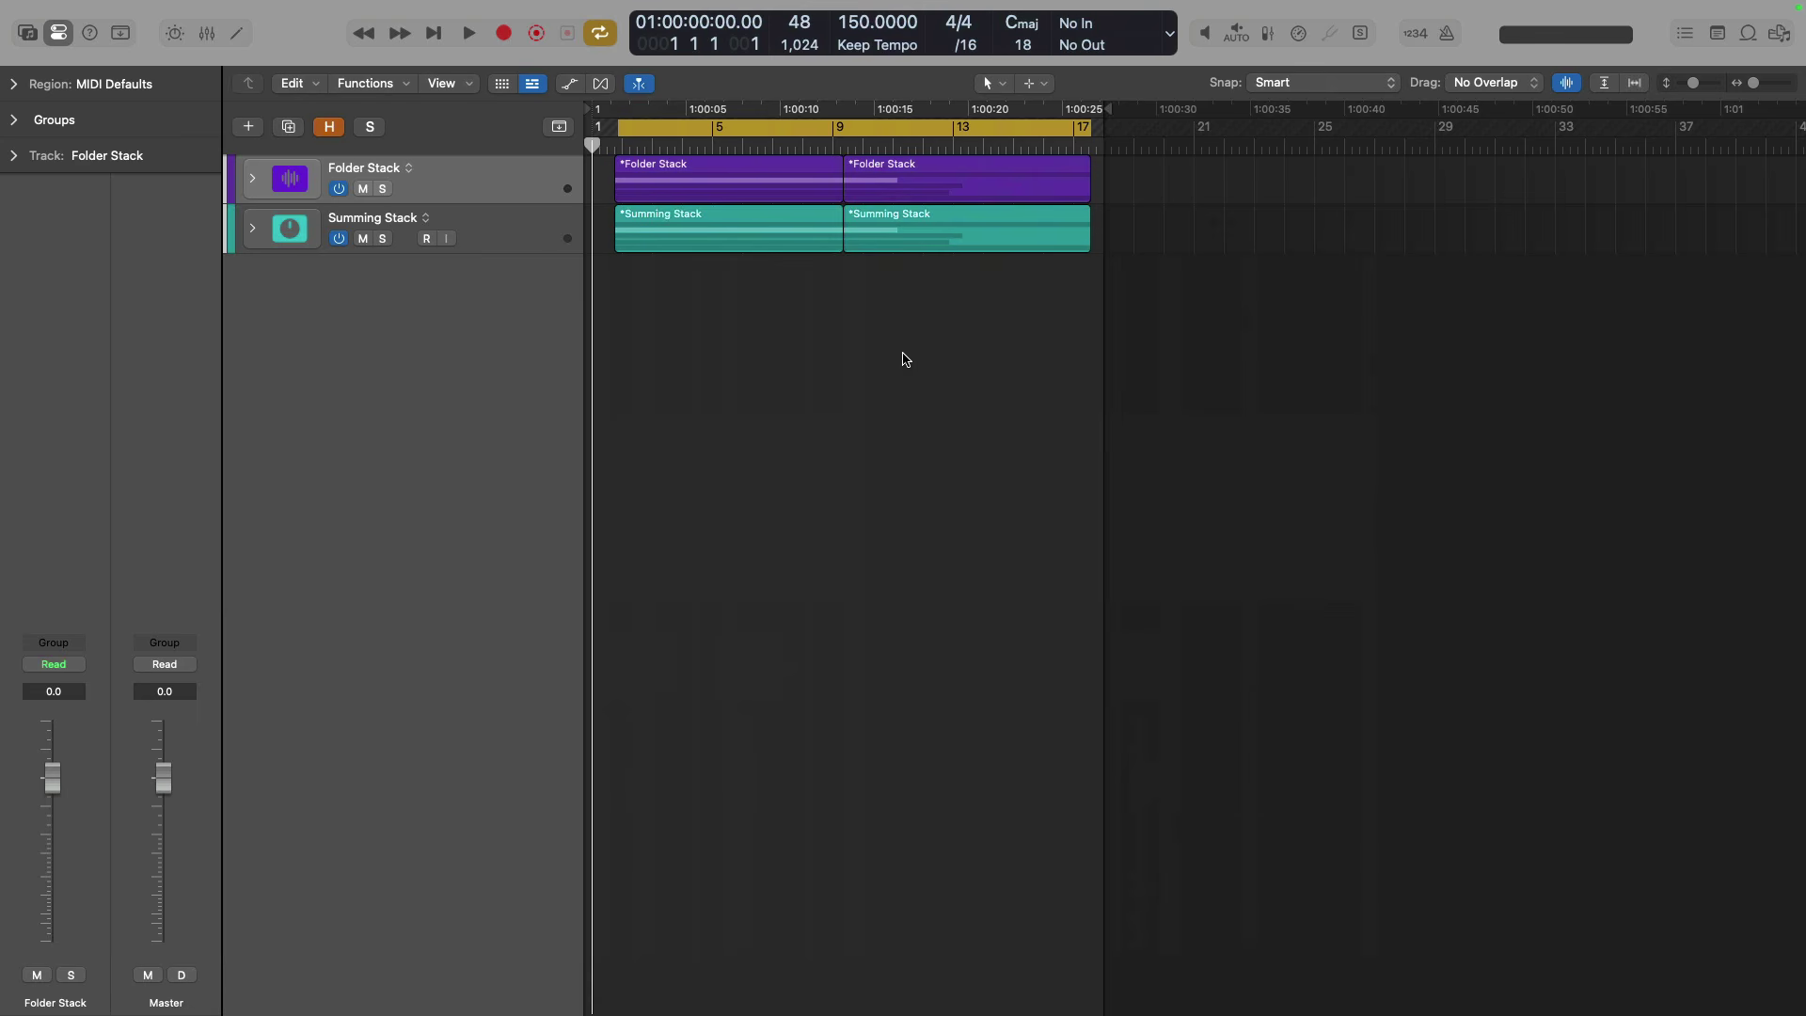
# Expand both the Folder Stack and the Summing Stack and view their channels in the mixer.
pyautogui.click(253, 179)
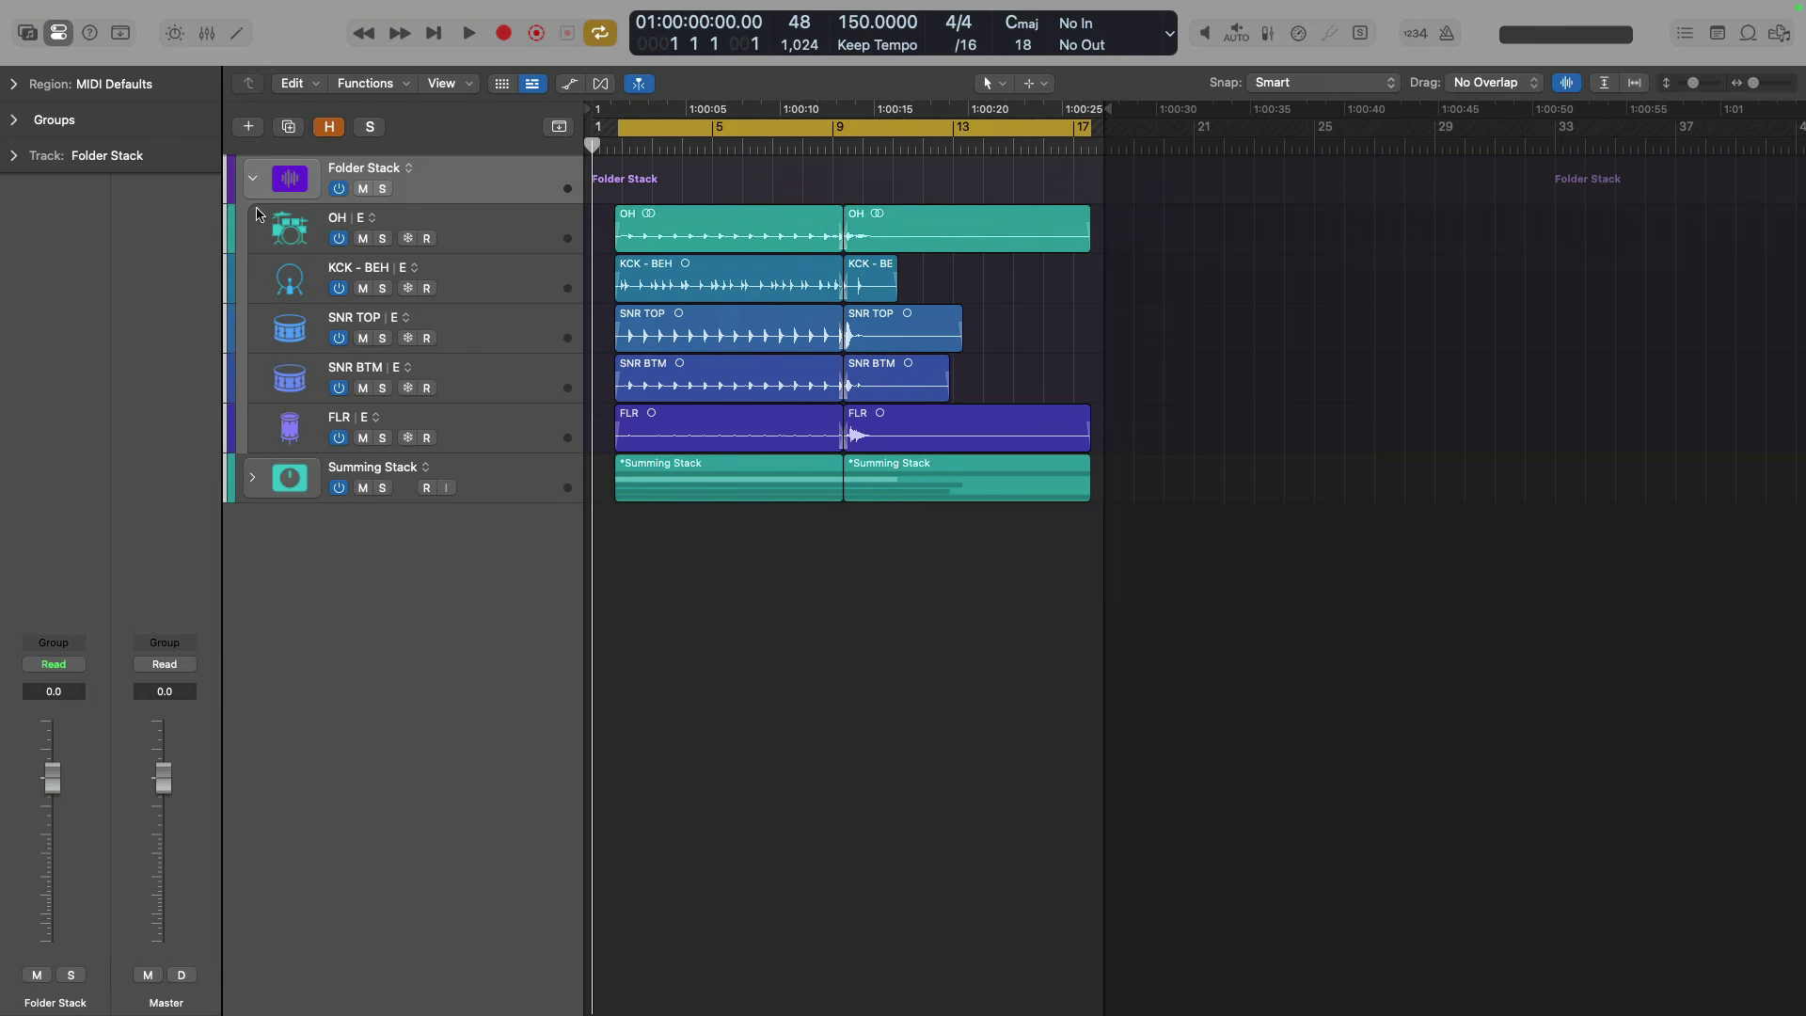
pyautogui.click(252, 478)
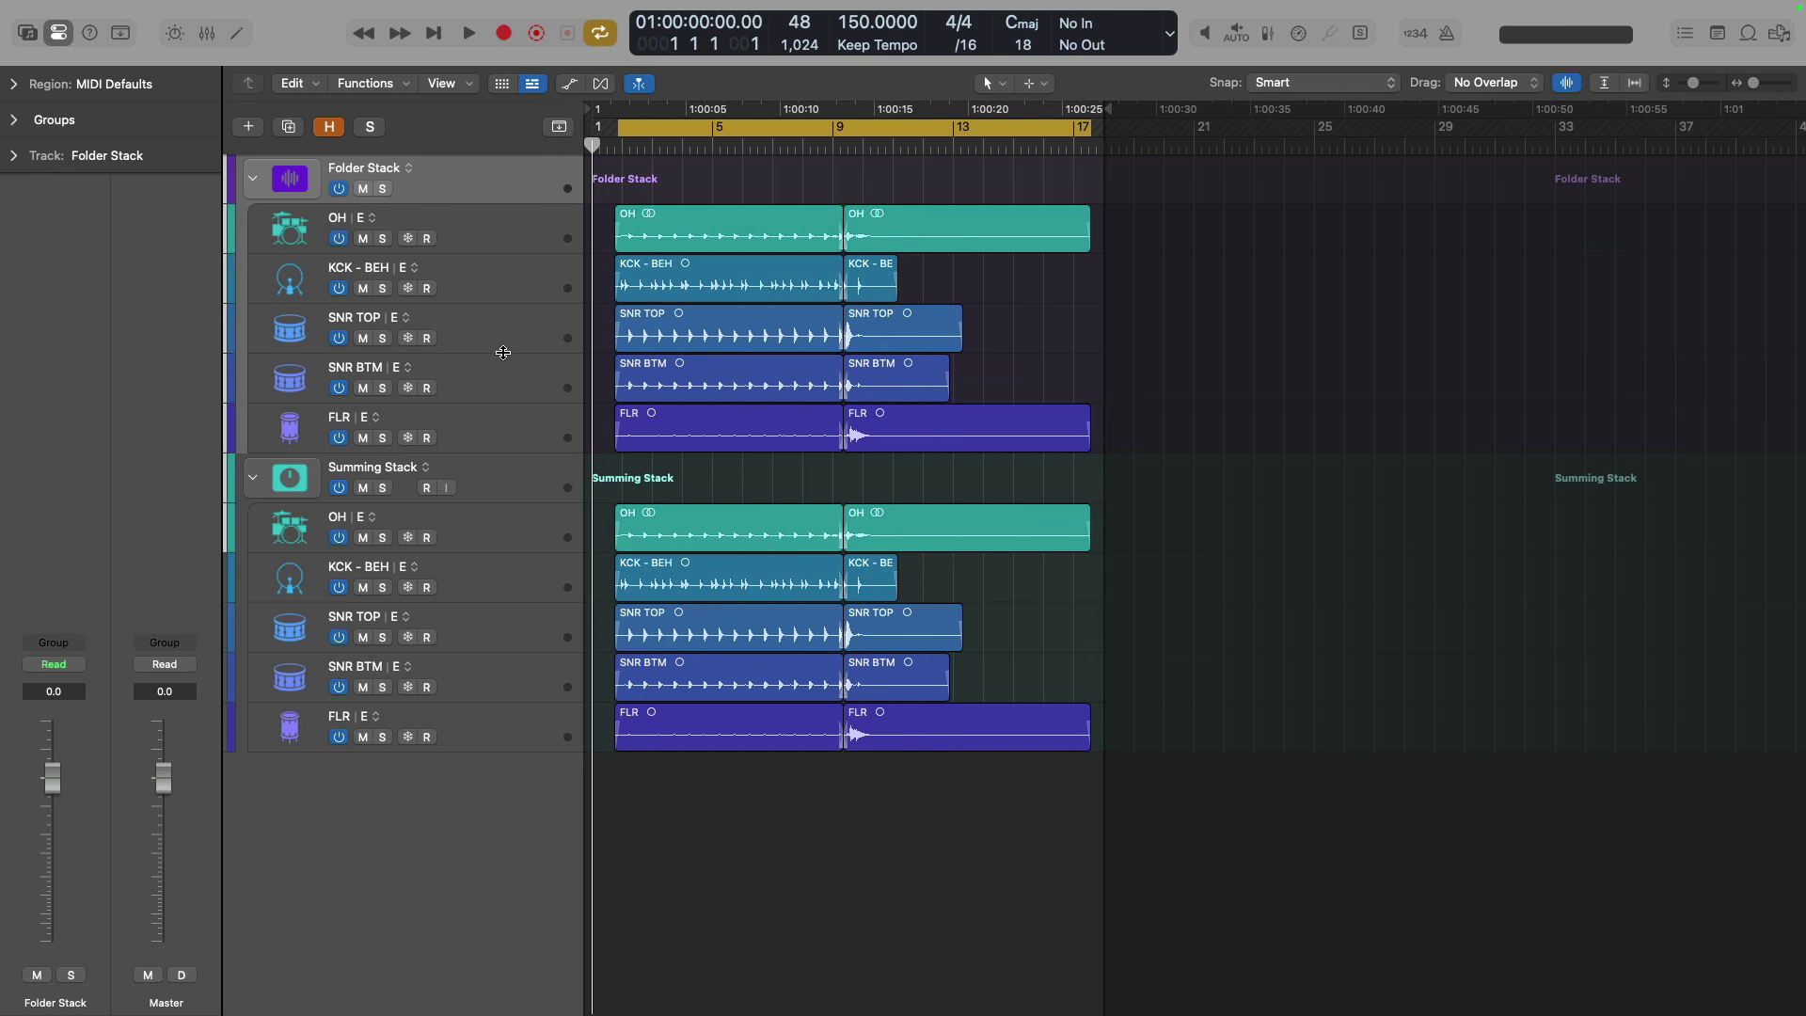
pyautogui.click(489, 474)
pyautogui.press('x')
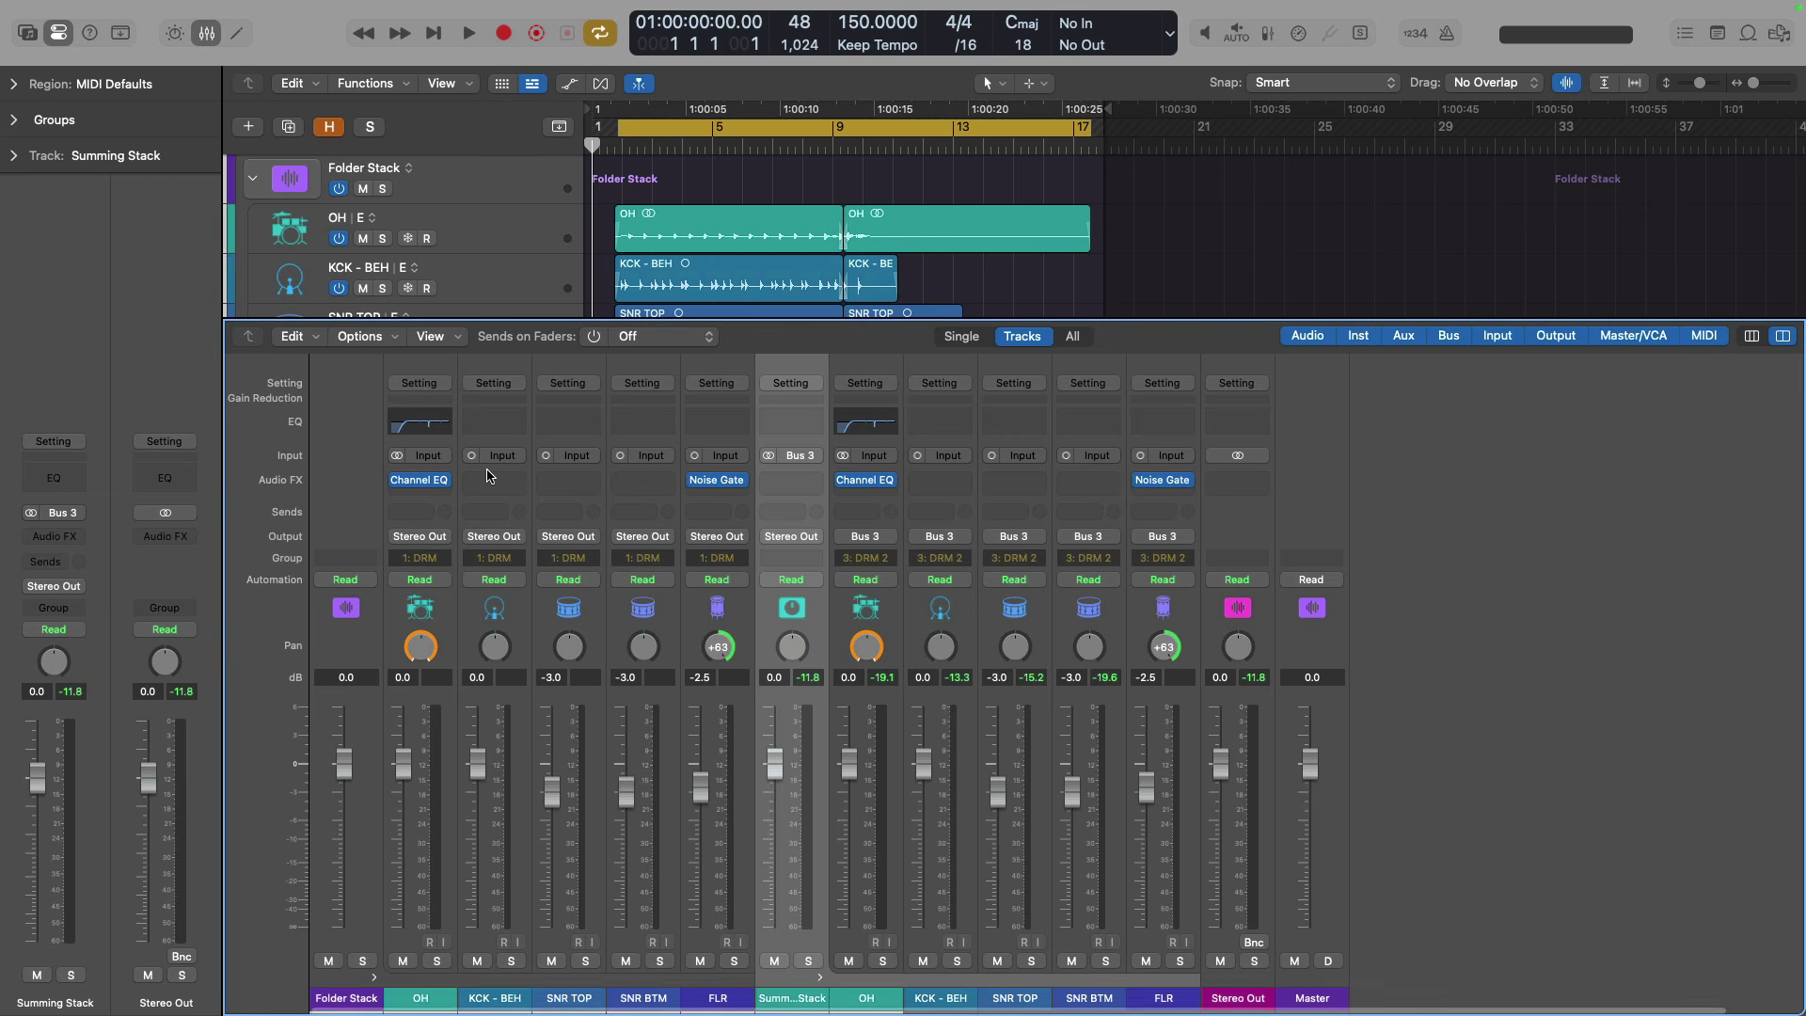
pyautogui.click(374, 977)
pyautogui.click(374, 977)
# Mute and collapse the Summing Stack, and show the Folder Stack's channels in a slightly shorter mixer.
pyautogui.press('x')
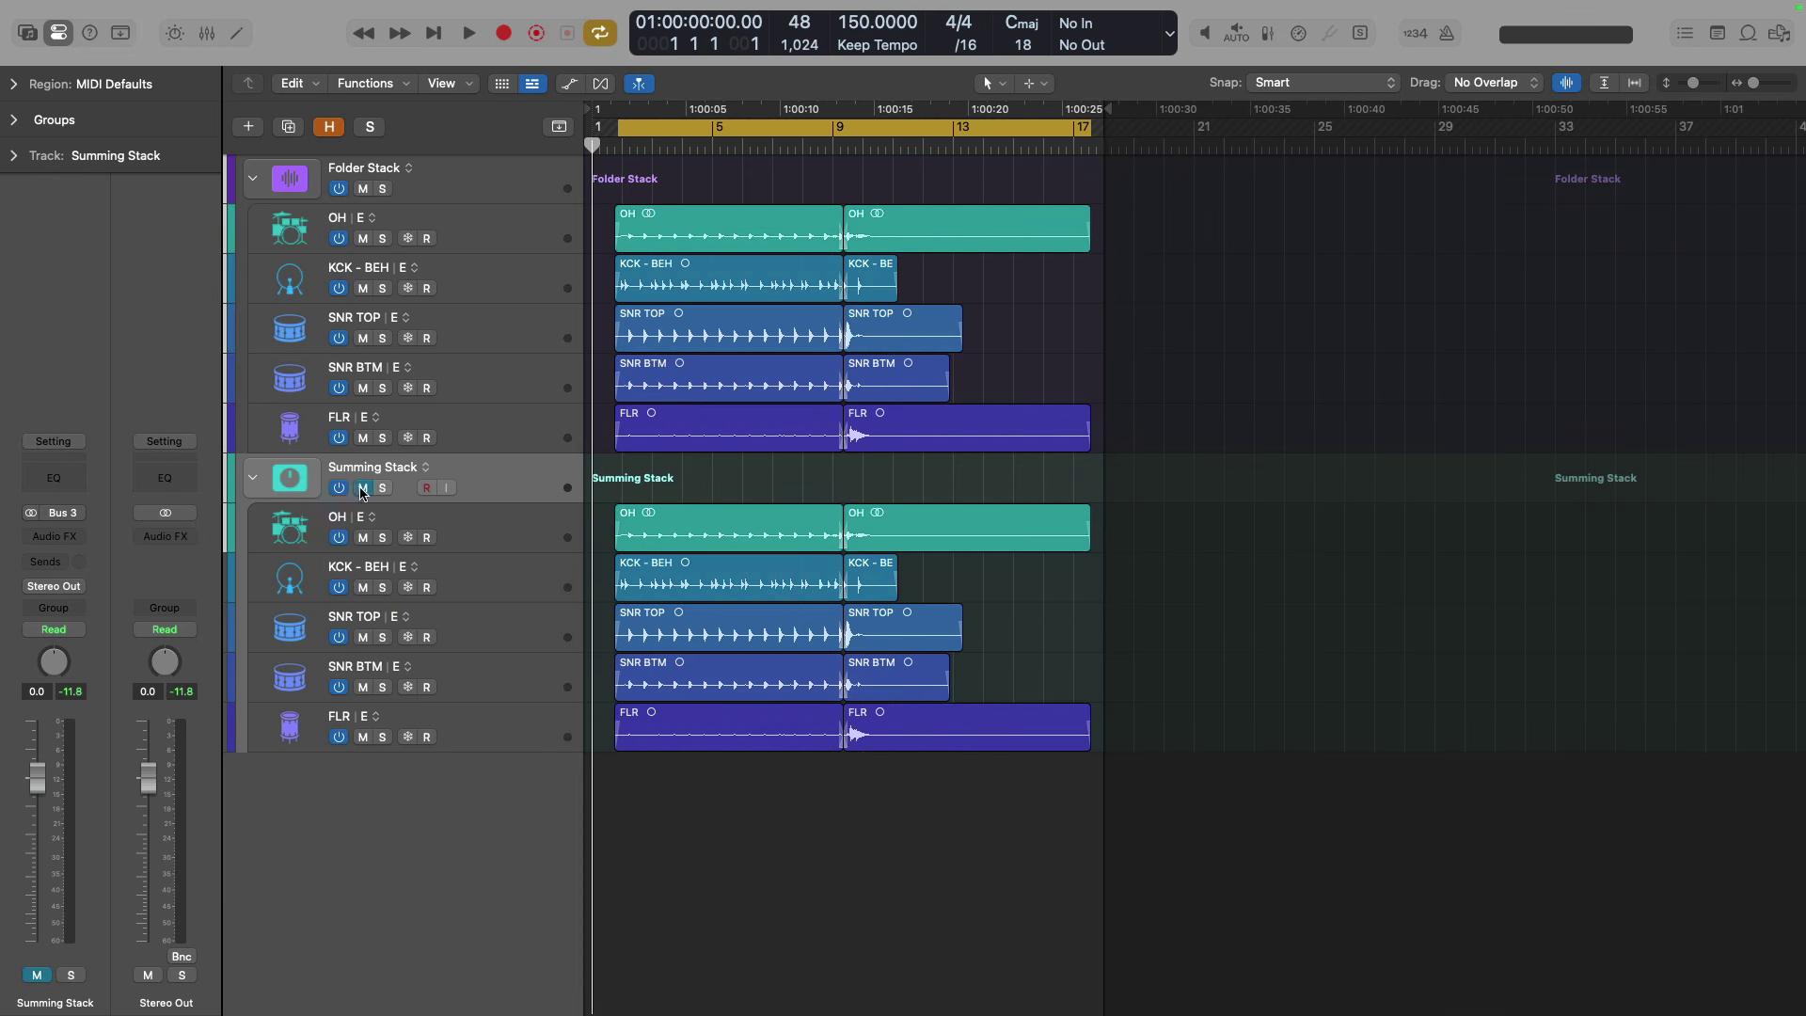
pyautogui.click(252, 477)
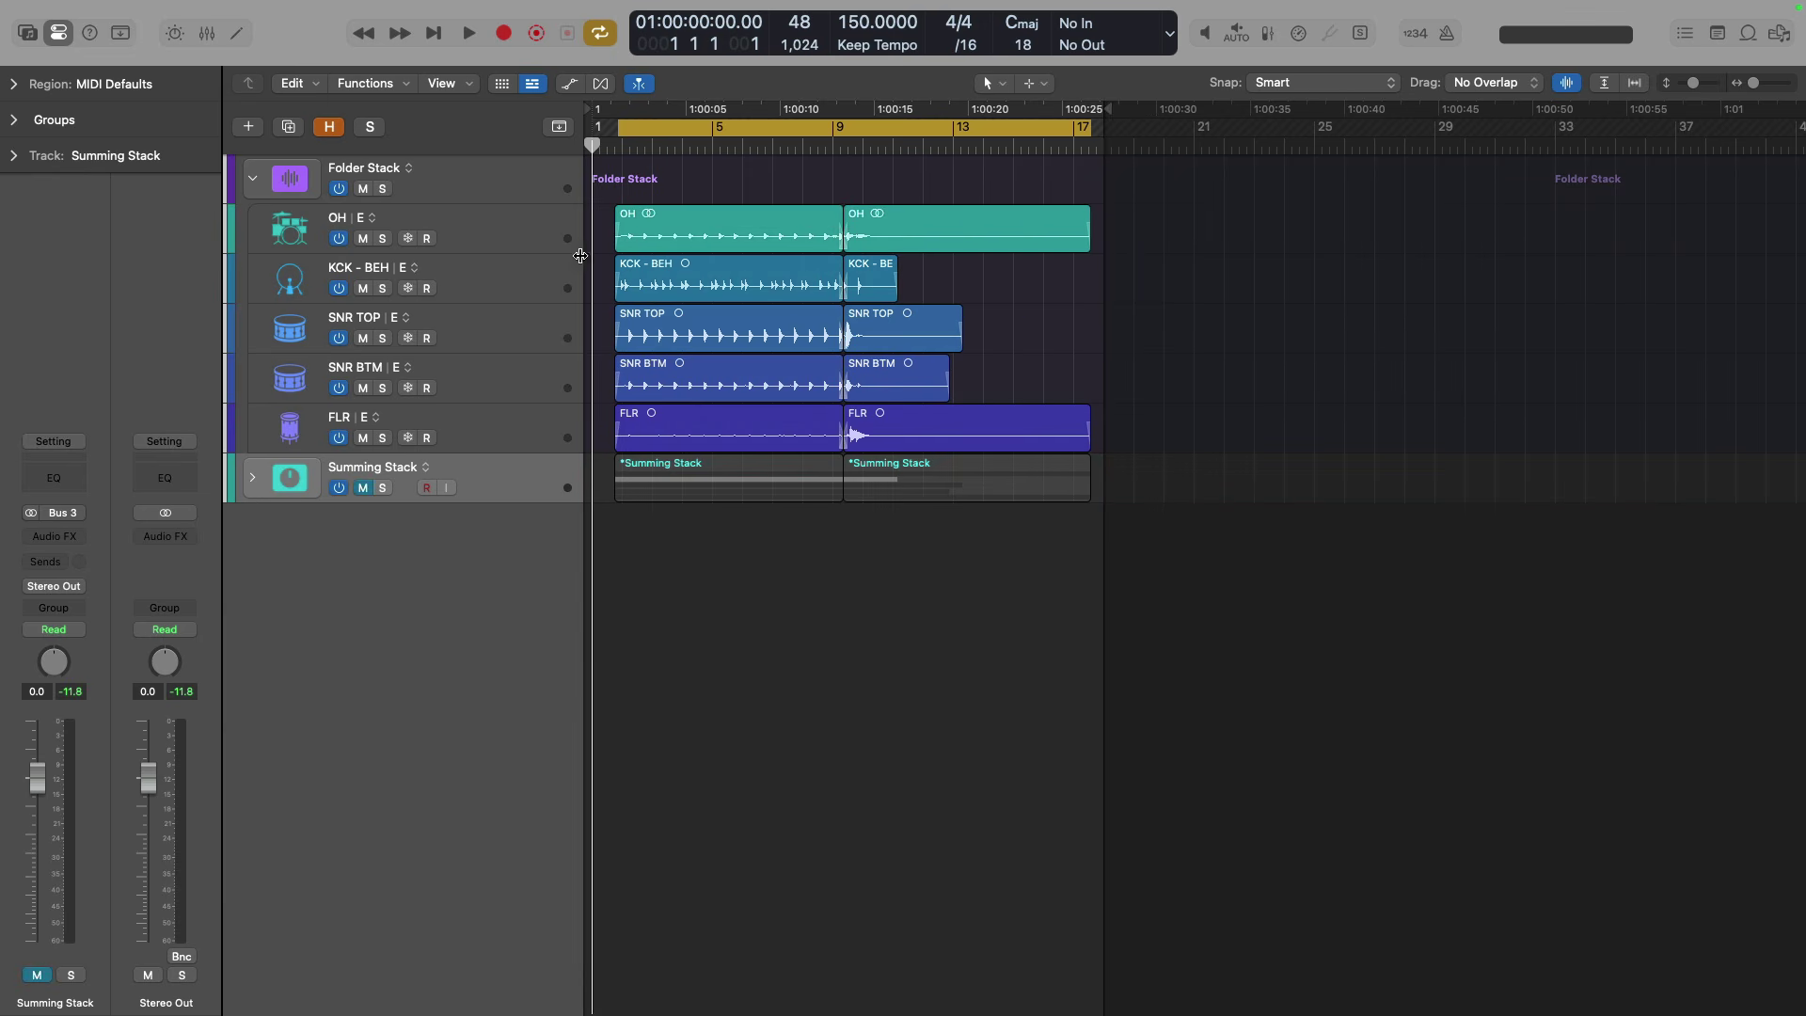
pyautogui.click(595, 181)
pyautogui.press('x')
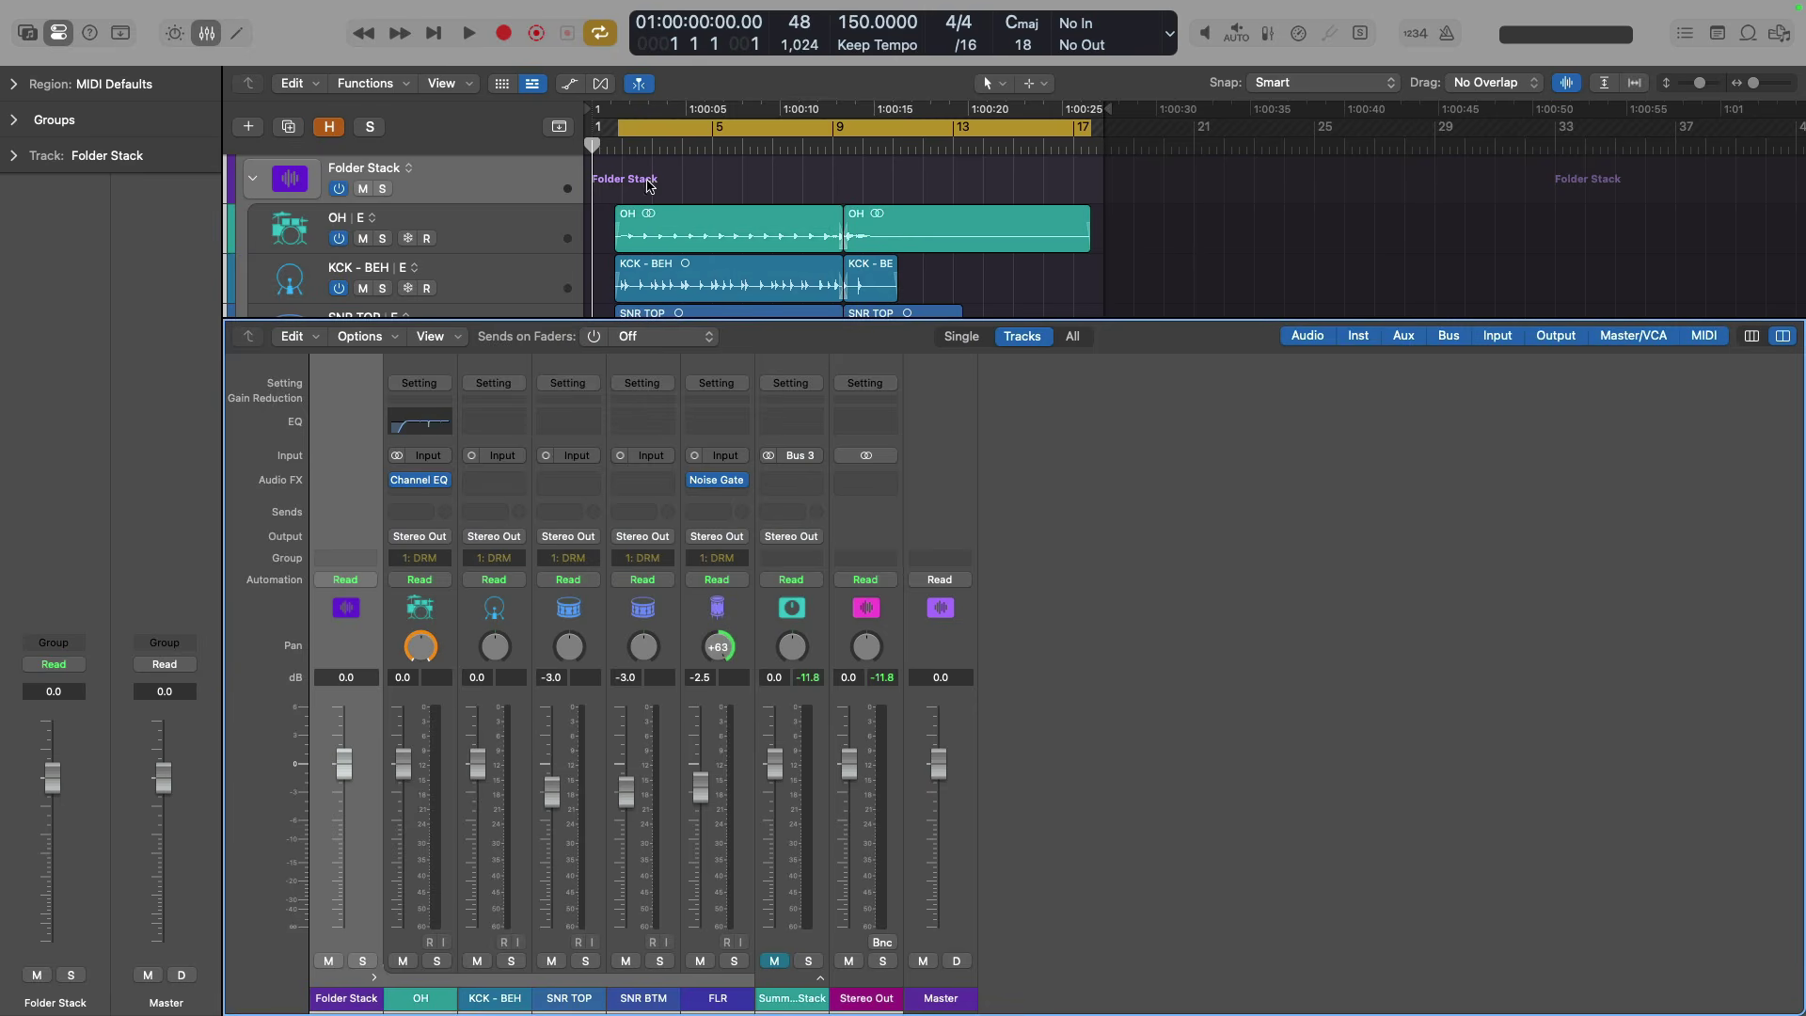
pyautogui.moveTo(608, 331)
pyautogui.mouseDown()
pyautogui.moveTo(609, 435)
pyautogui.moveTo(621, 357)
pyautogui.mouseUp()
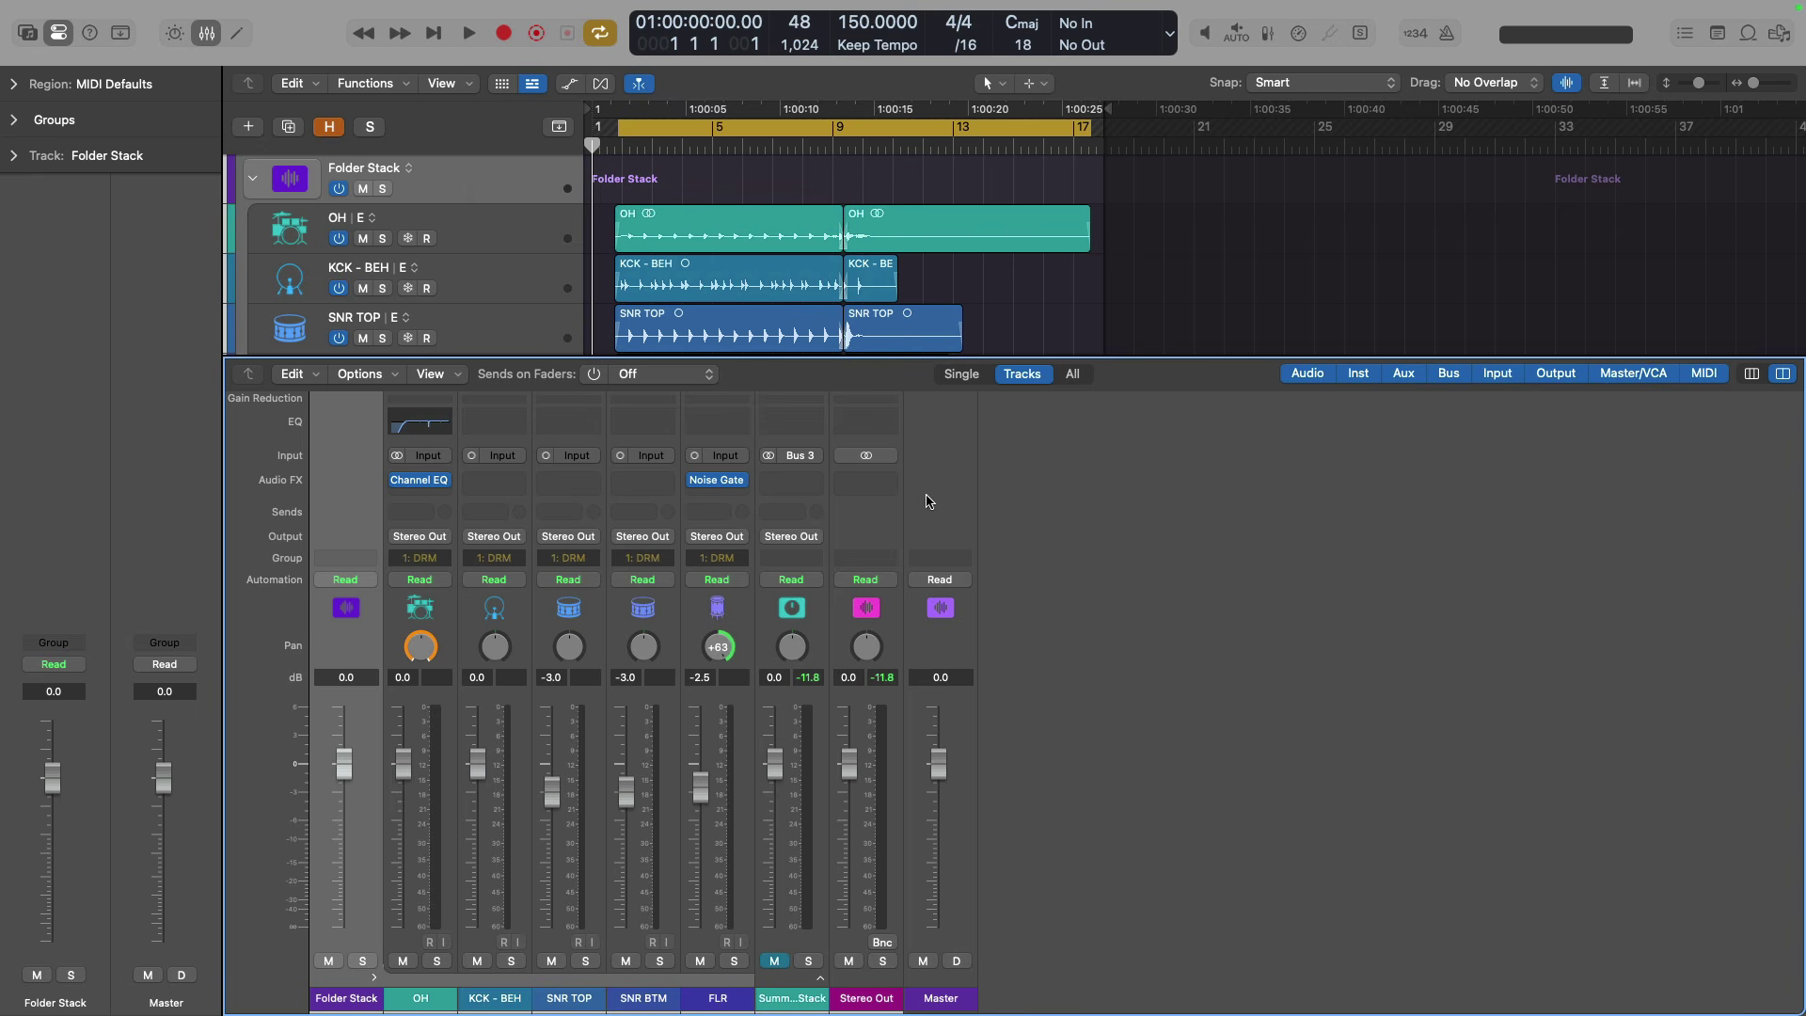
# Play back the drums while lowering the Folder Stack fader to -15.2 dB, and reset the fader to 0.0 dB.
pyautogui.press('space')
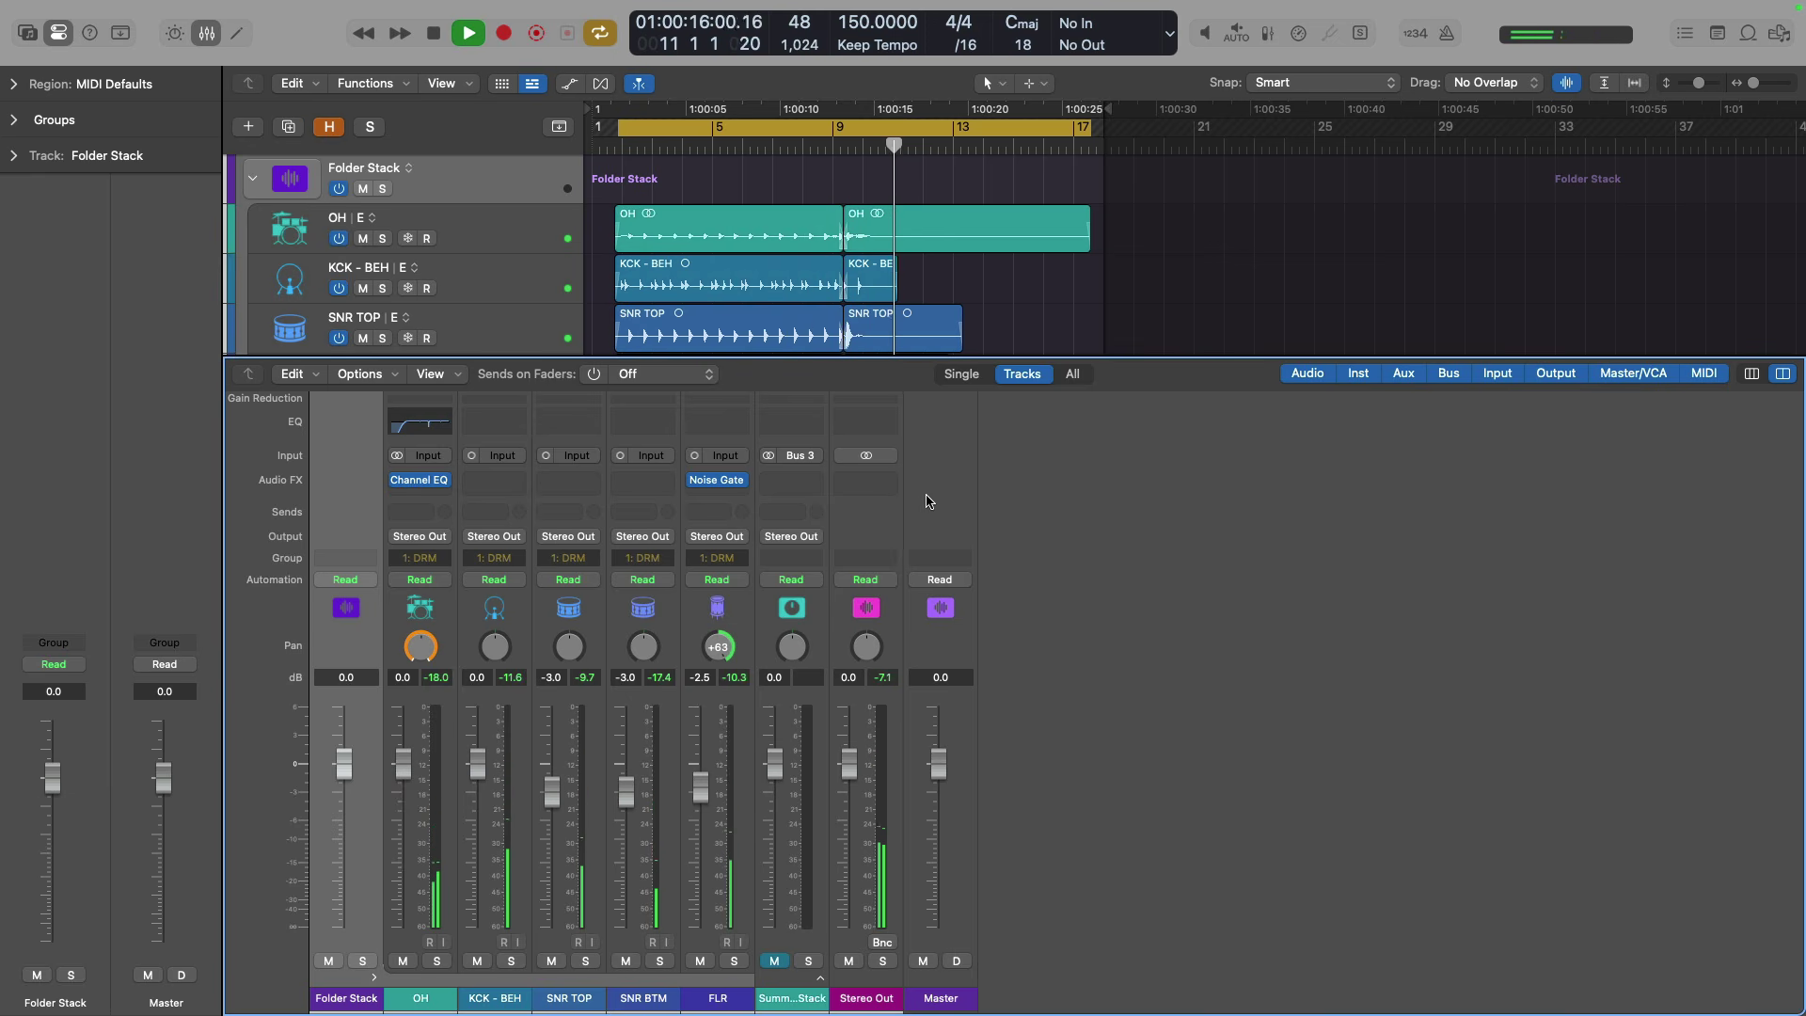
pyautogui.press('space')
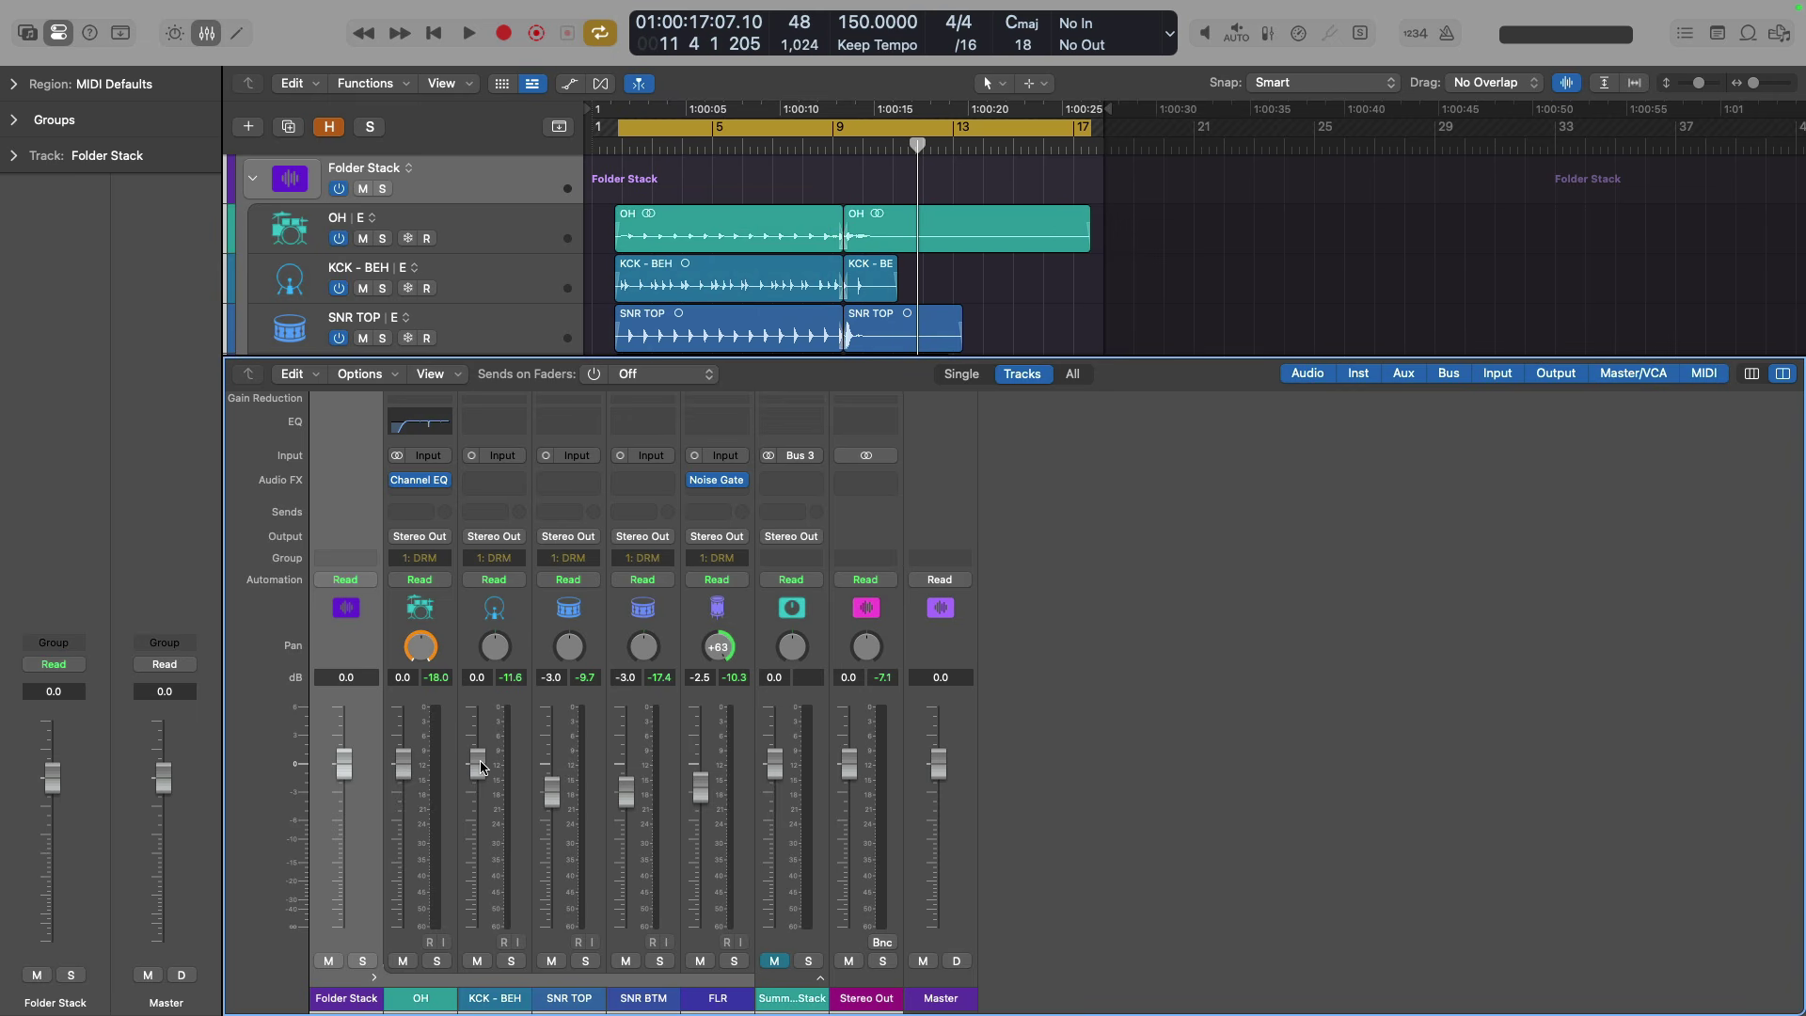
pyautogui.press('space')
pyautogui.moveTo(337, 788); pyautogui.dragTo(335, 862)
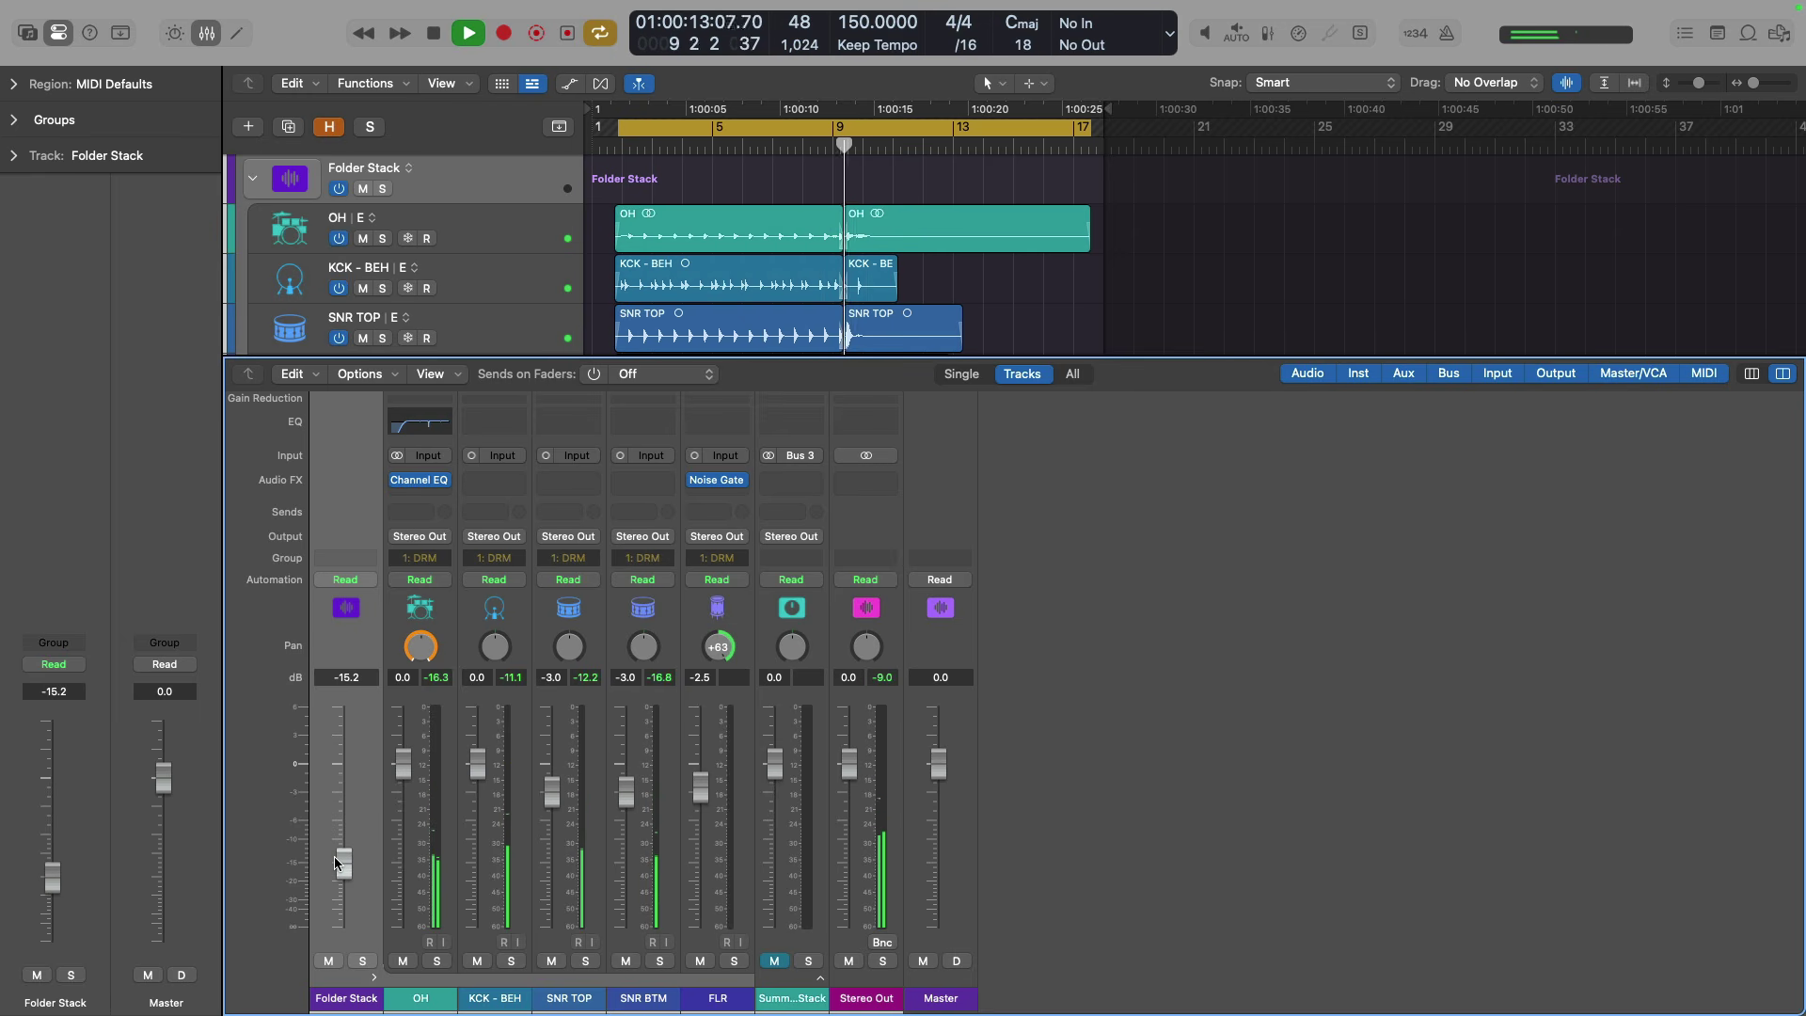
pyautogui.press('space')
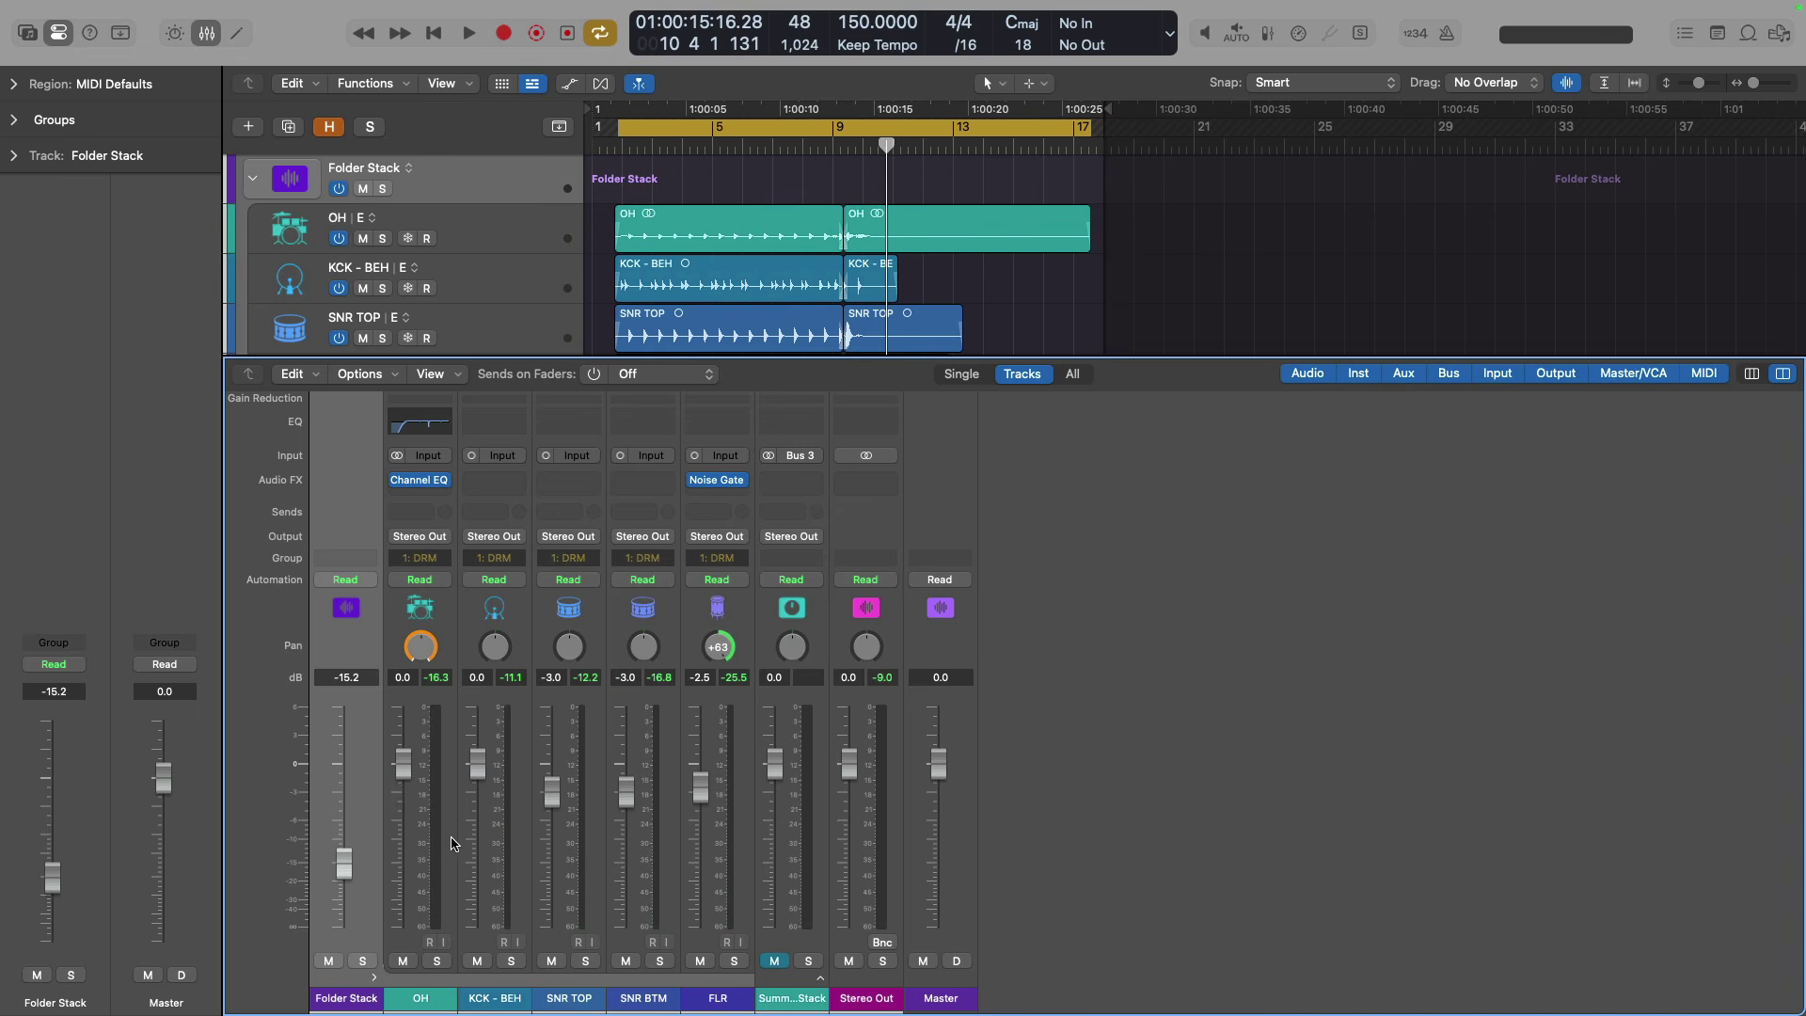
pyautogui.keyDown('alt'); pyautogui.click(344, 864); pyautogui.keyUp('alt')
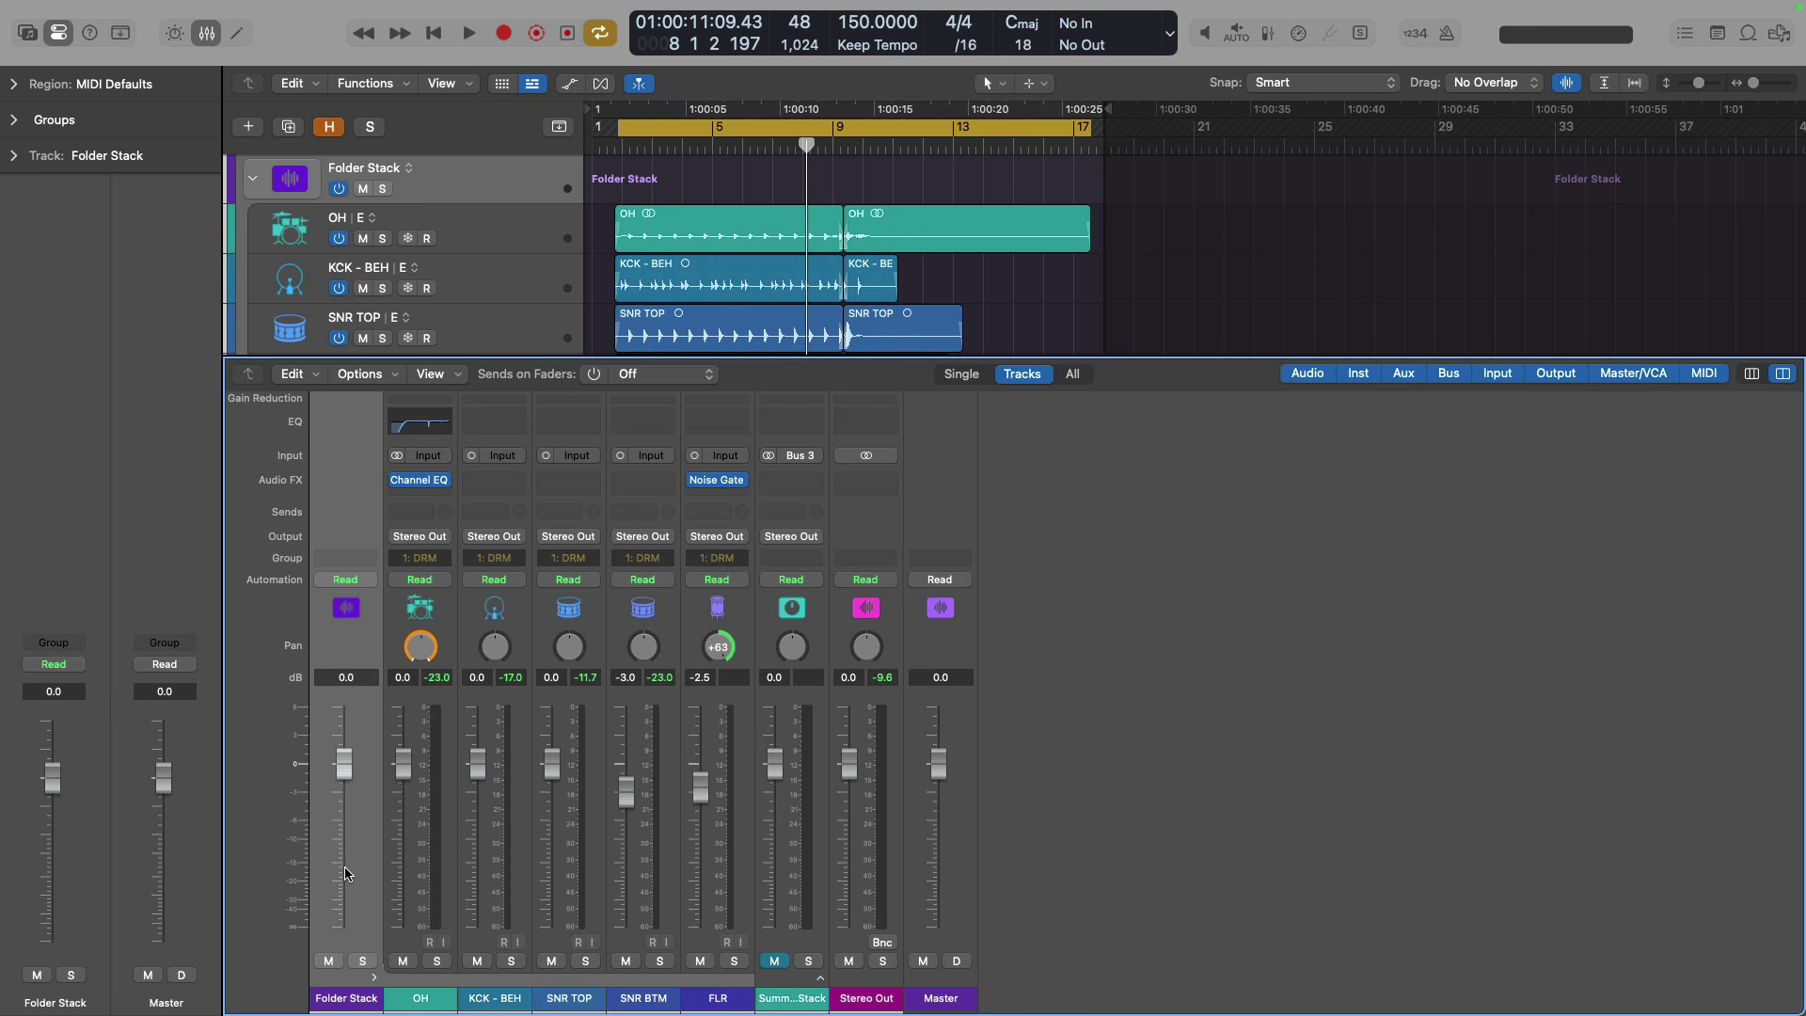
# Insert the Overdrive effect on the SNR TOP channel and move its plug-in window clear of the channel strips.
pyautogui.click(555, 482)
pyautogui.write('over')
pyautogui.press('Down')
pyautogui.press('Return')
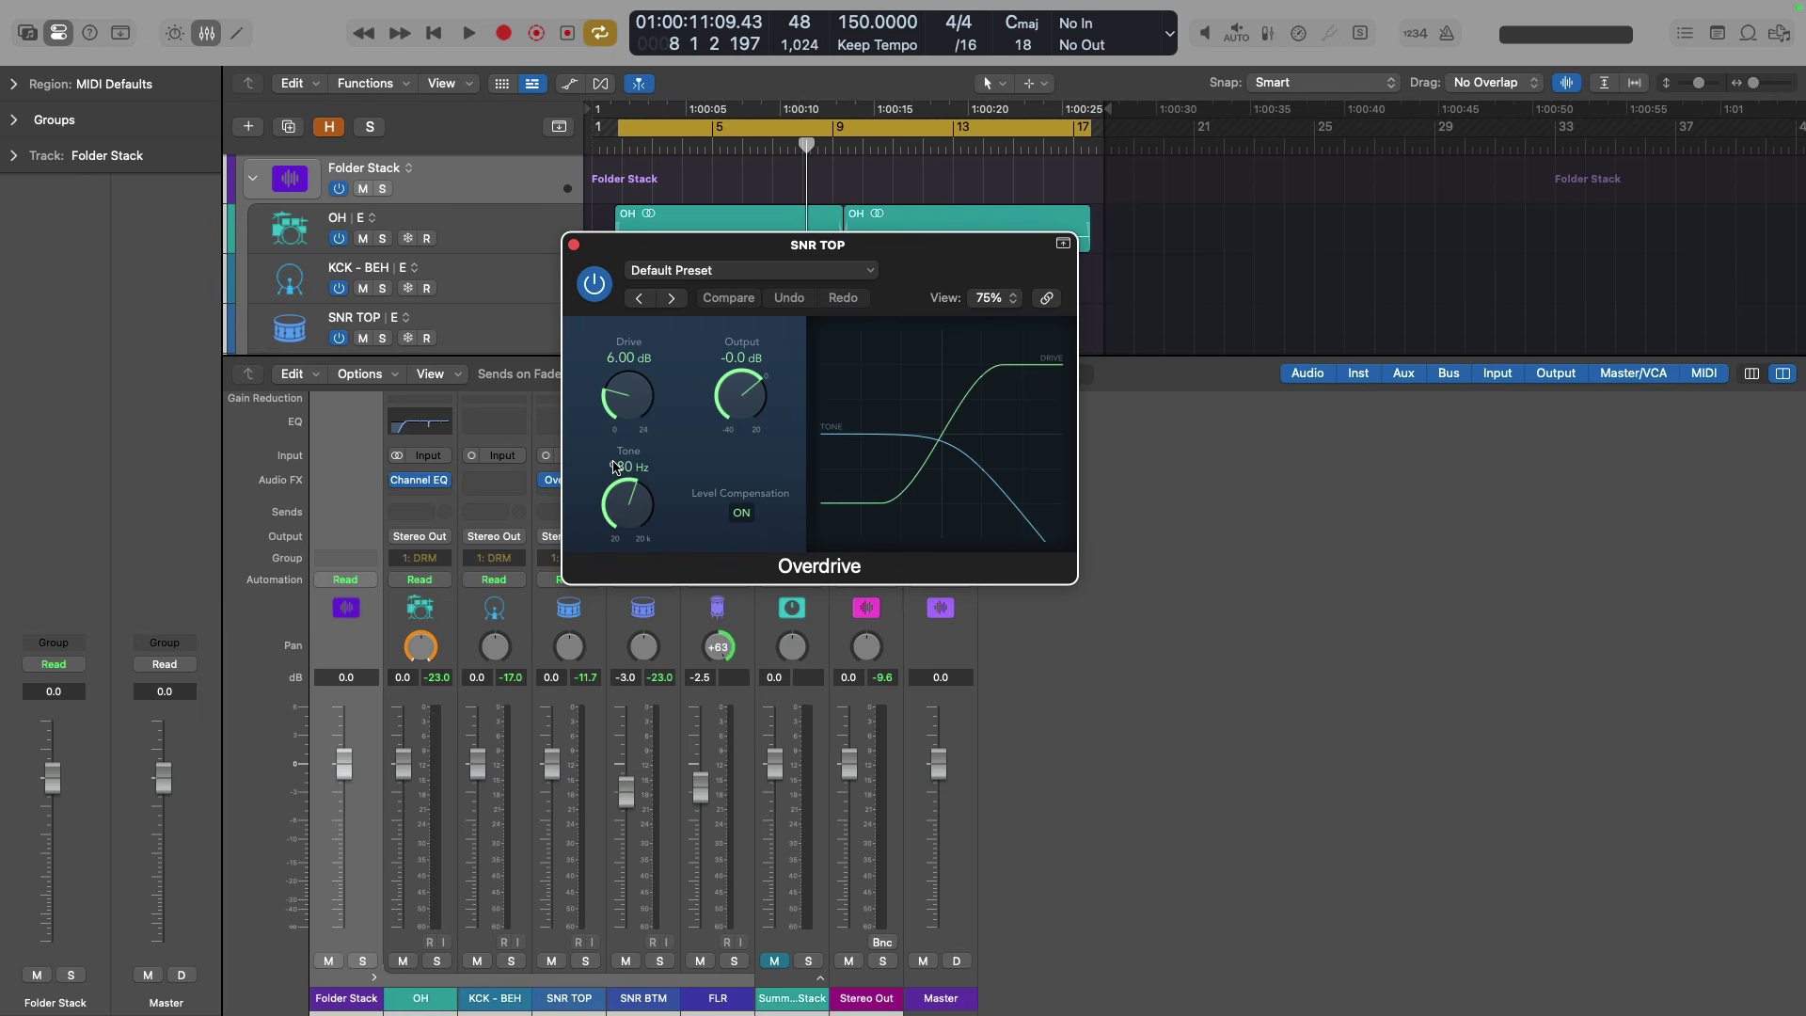
pyautogui.moveTo(644, 246); pyautogui.dragTo(906, 287)
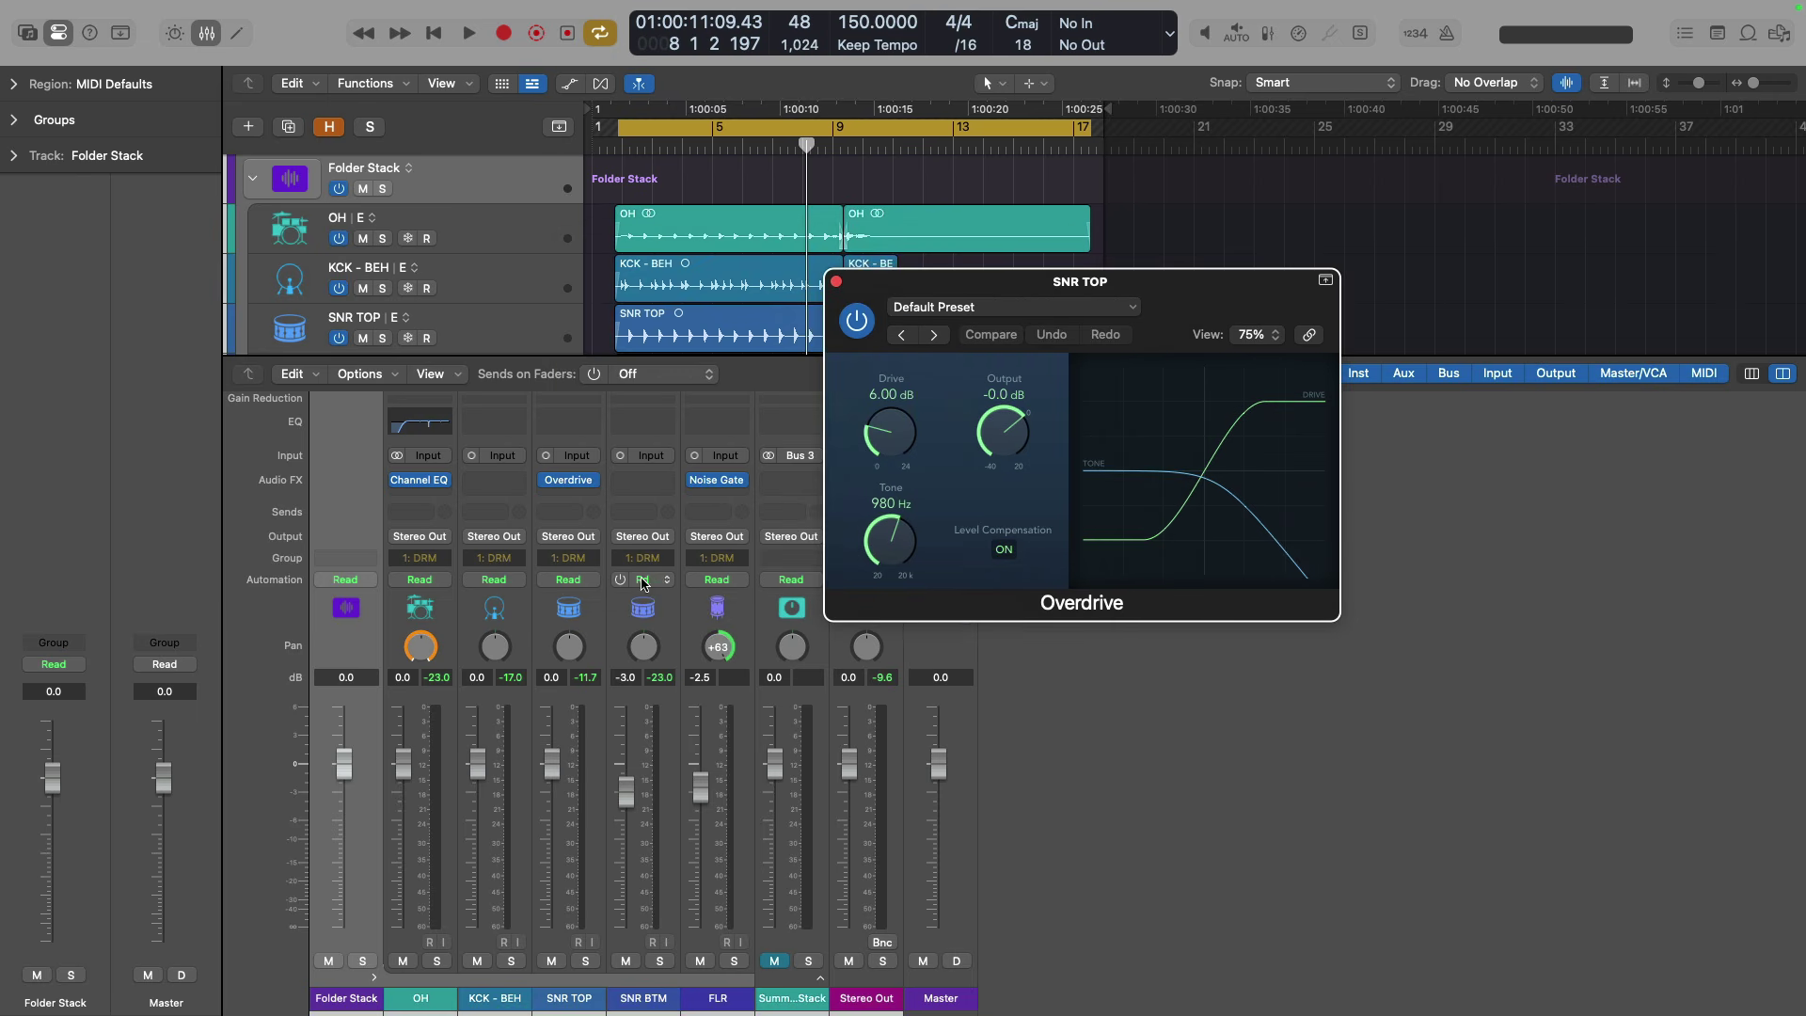
# Add a send from the SNR TOP channel to Bus 9.
pyautogui.click(570, 513)
pyautogui.moveTo(568, 687)
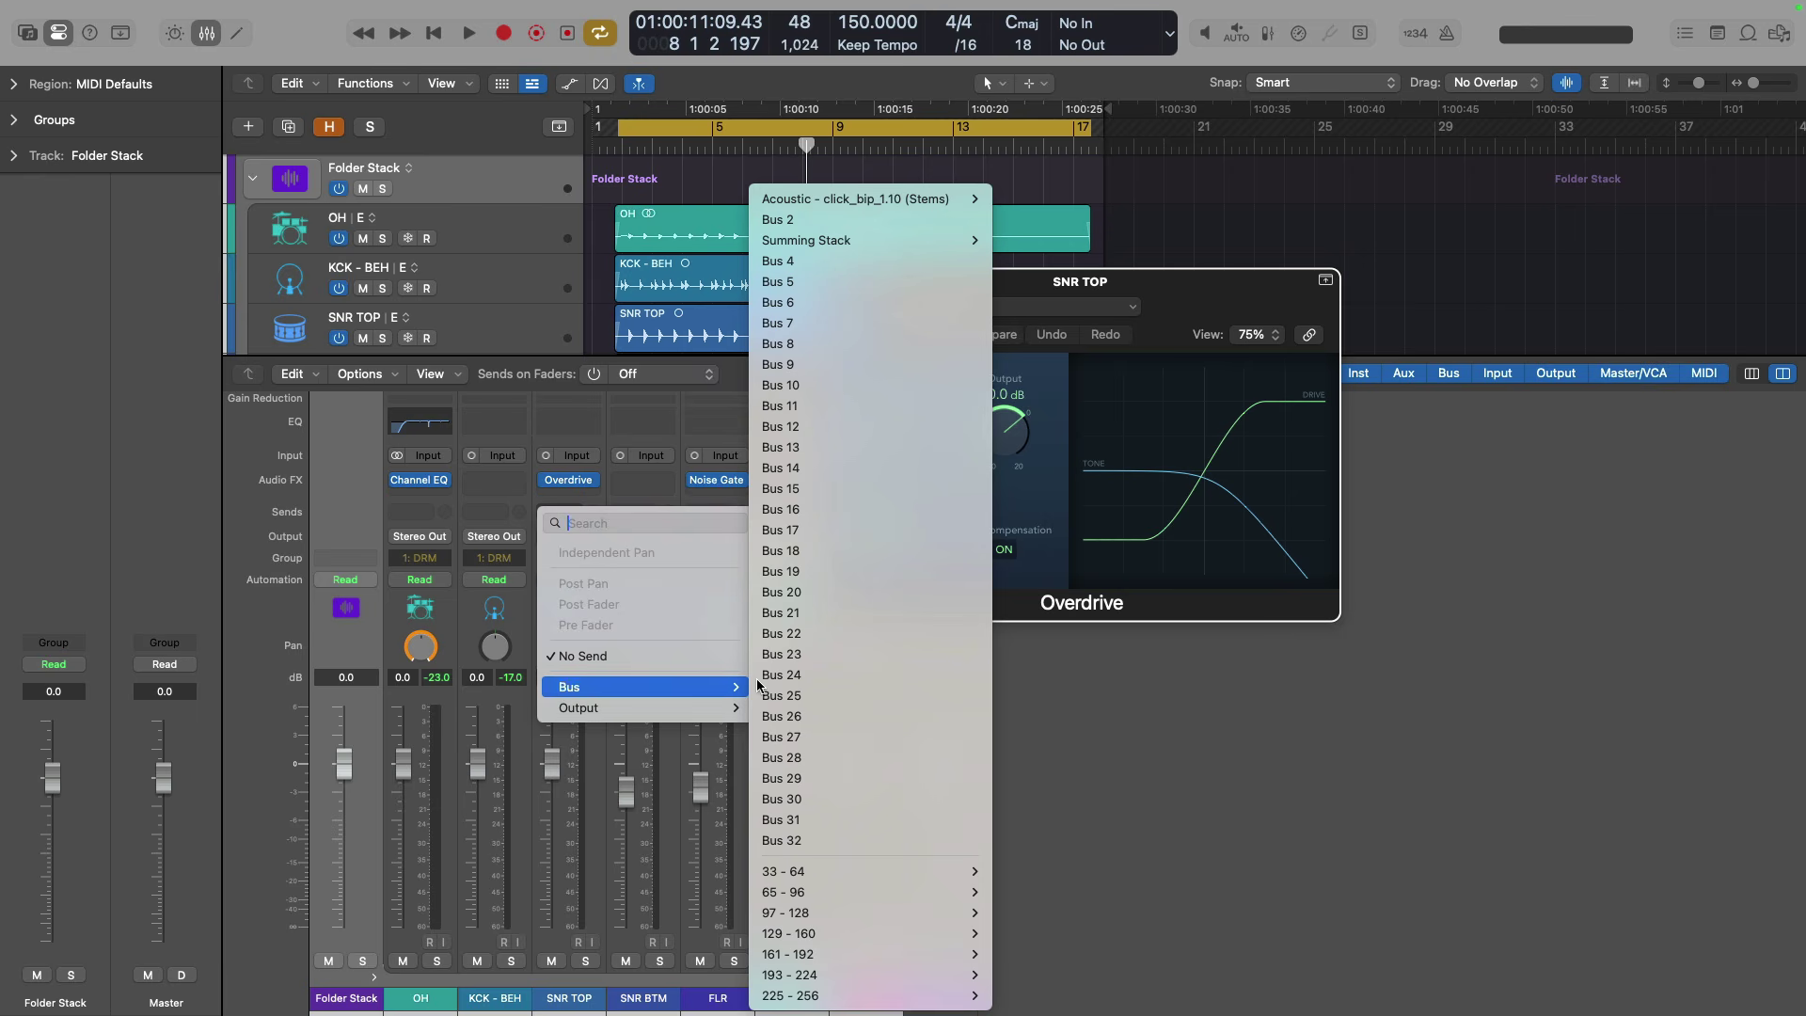
pyautogui.click(781, 364)
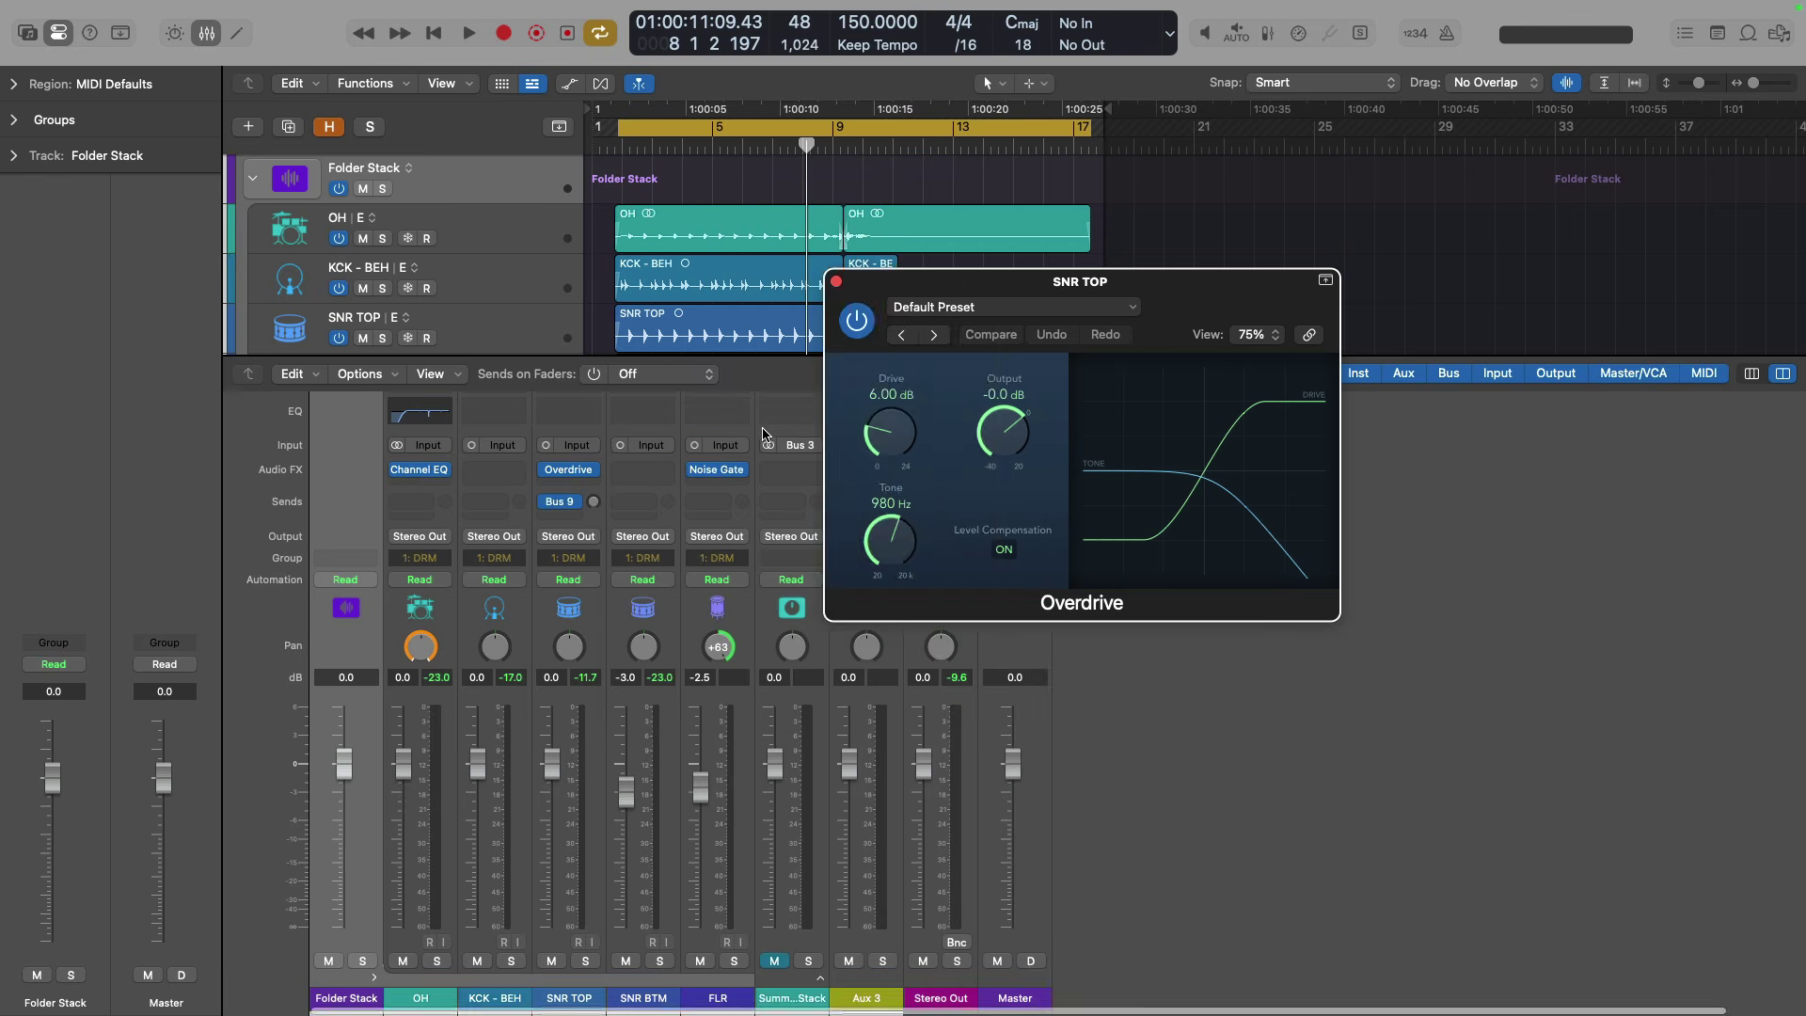
# Insert ChromaVerb on the Bus 9 aux channel and close its plug-in window.
pyautogui.click(855, 468)
pyautogui.write('chr')
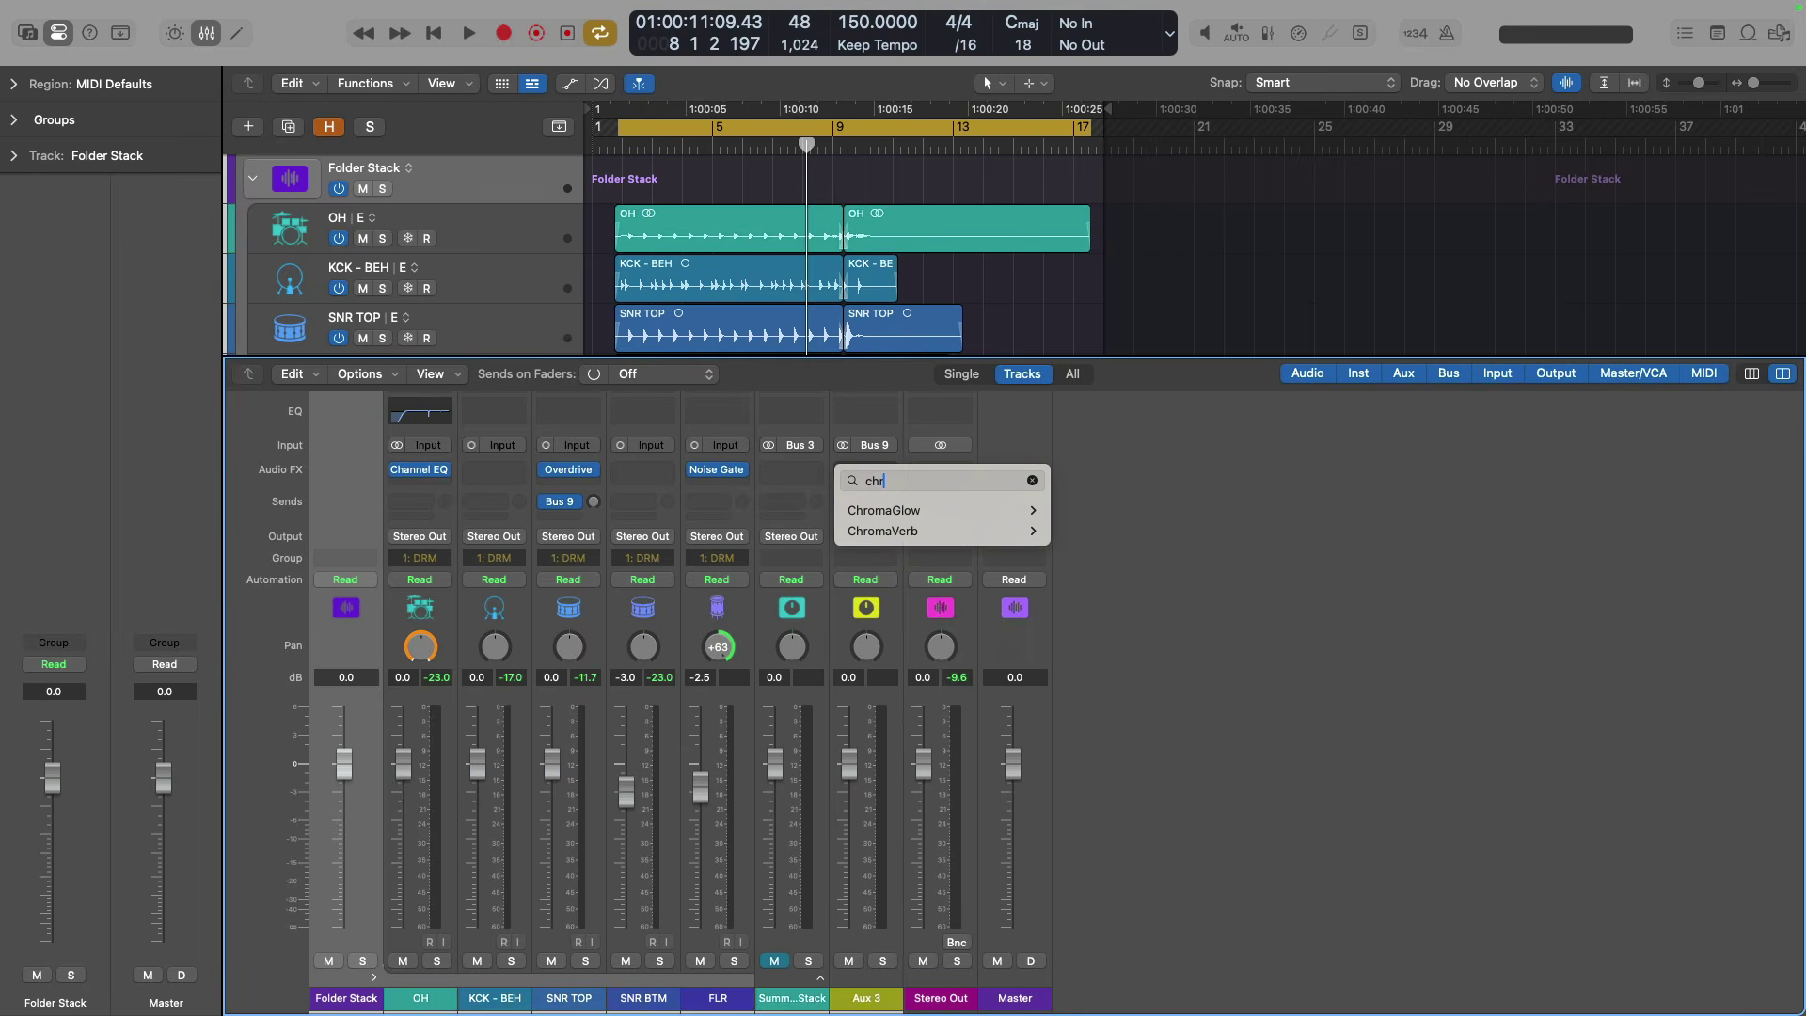
pyautogui.press('Down')
pyautogui.press('Down')
pyautogui.press('Return')
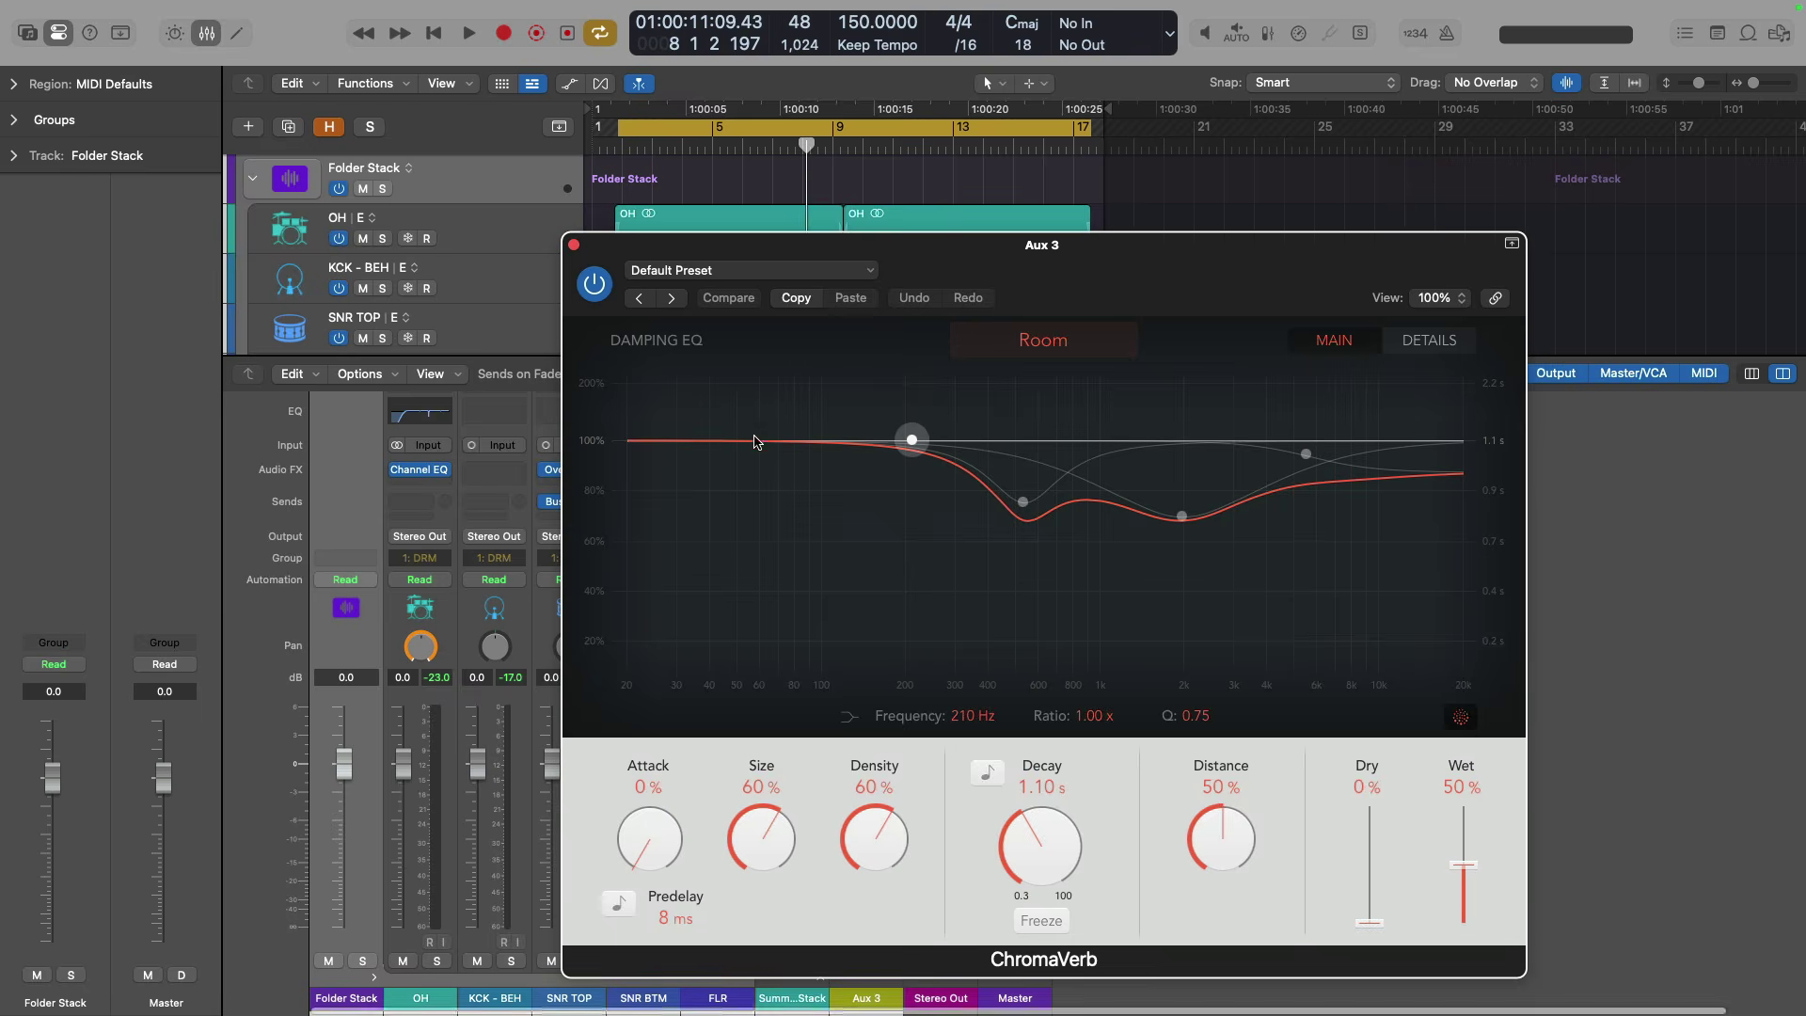
pyautogui.press('super+w')
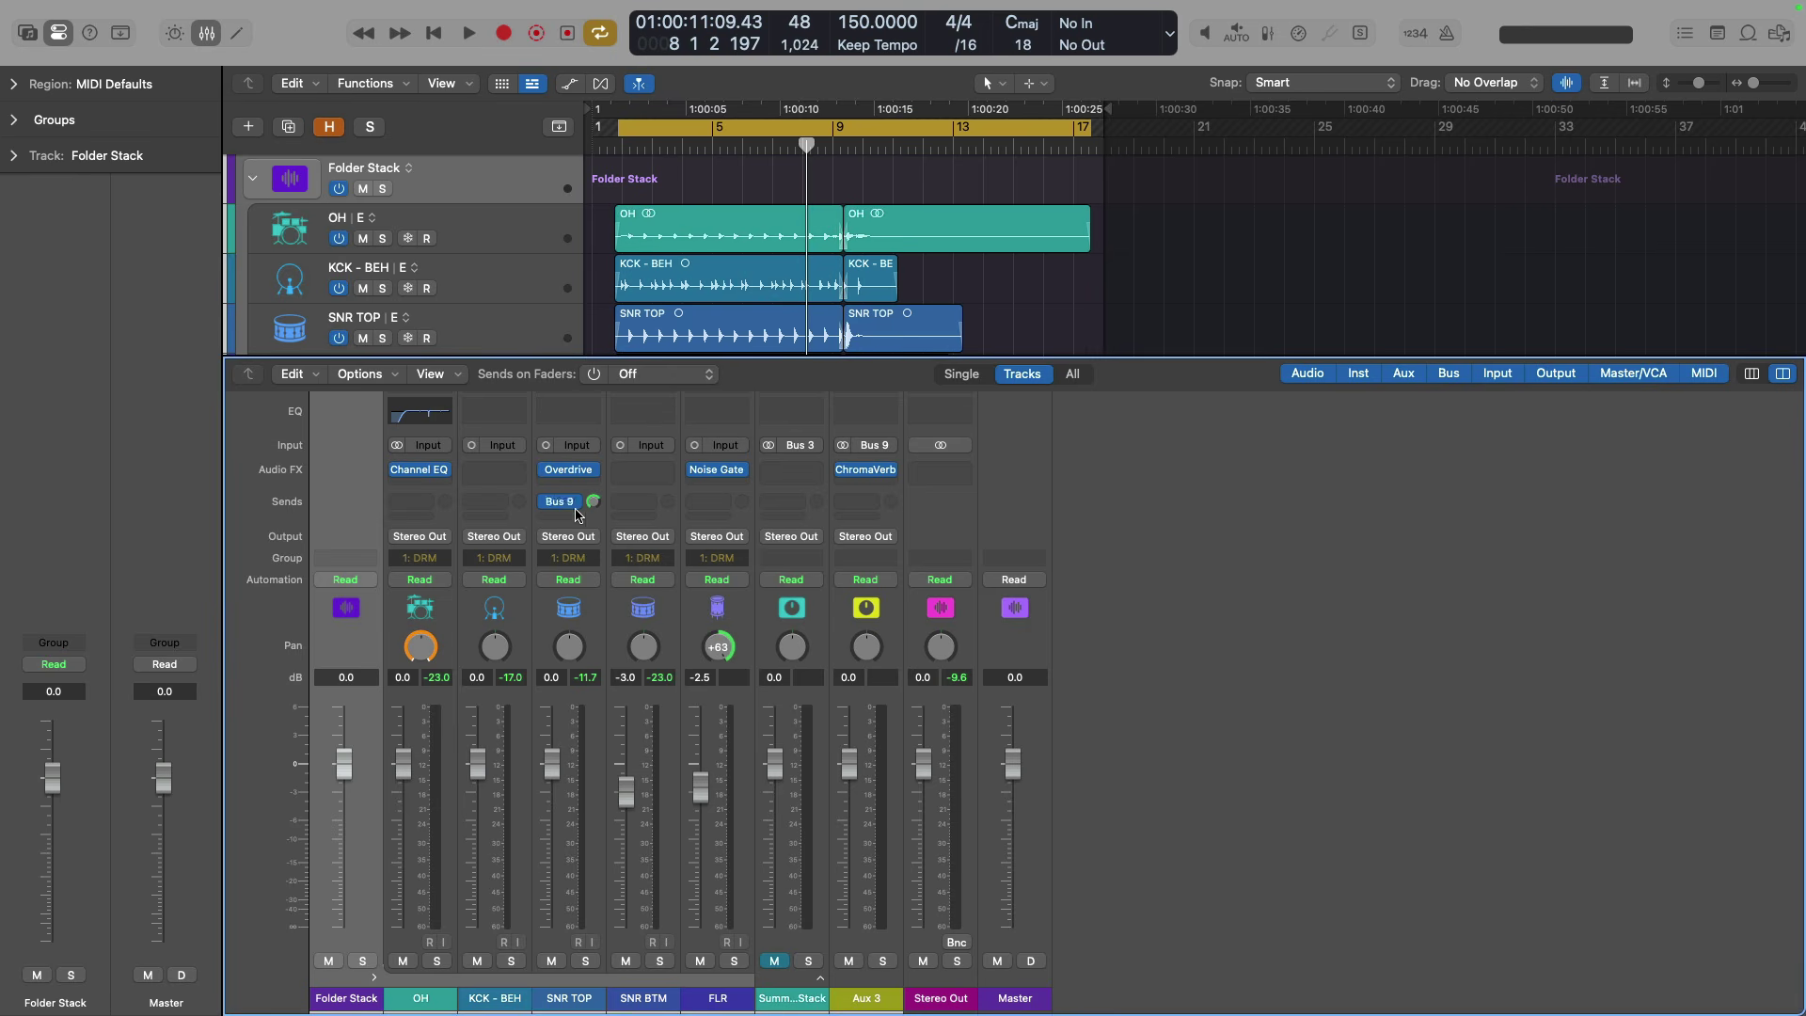
# Play back the drums while lowering the Folder Stack fader to -23.0 dB and raising it to -5.2 dB.
pyautogui.press('space')
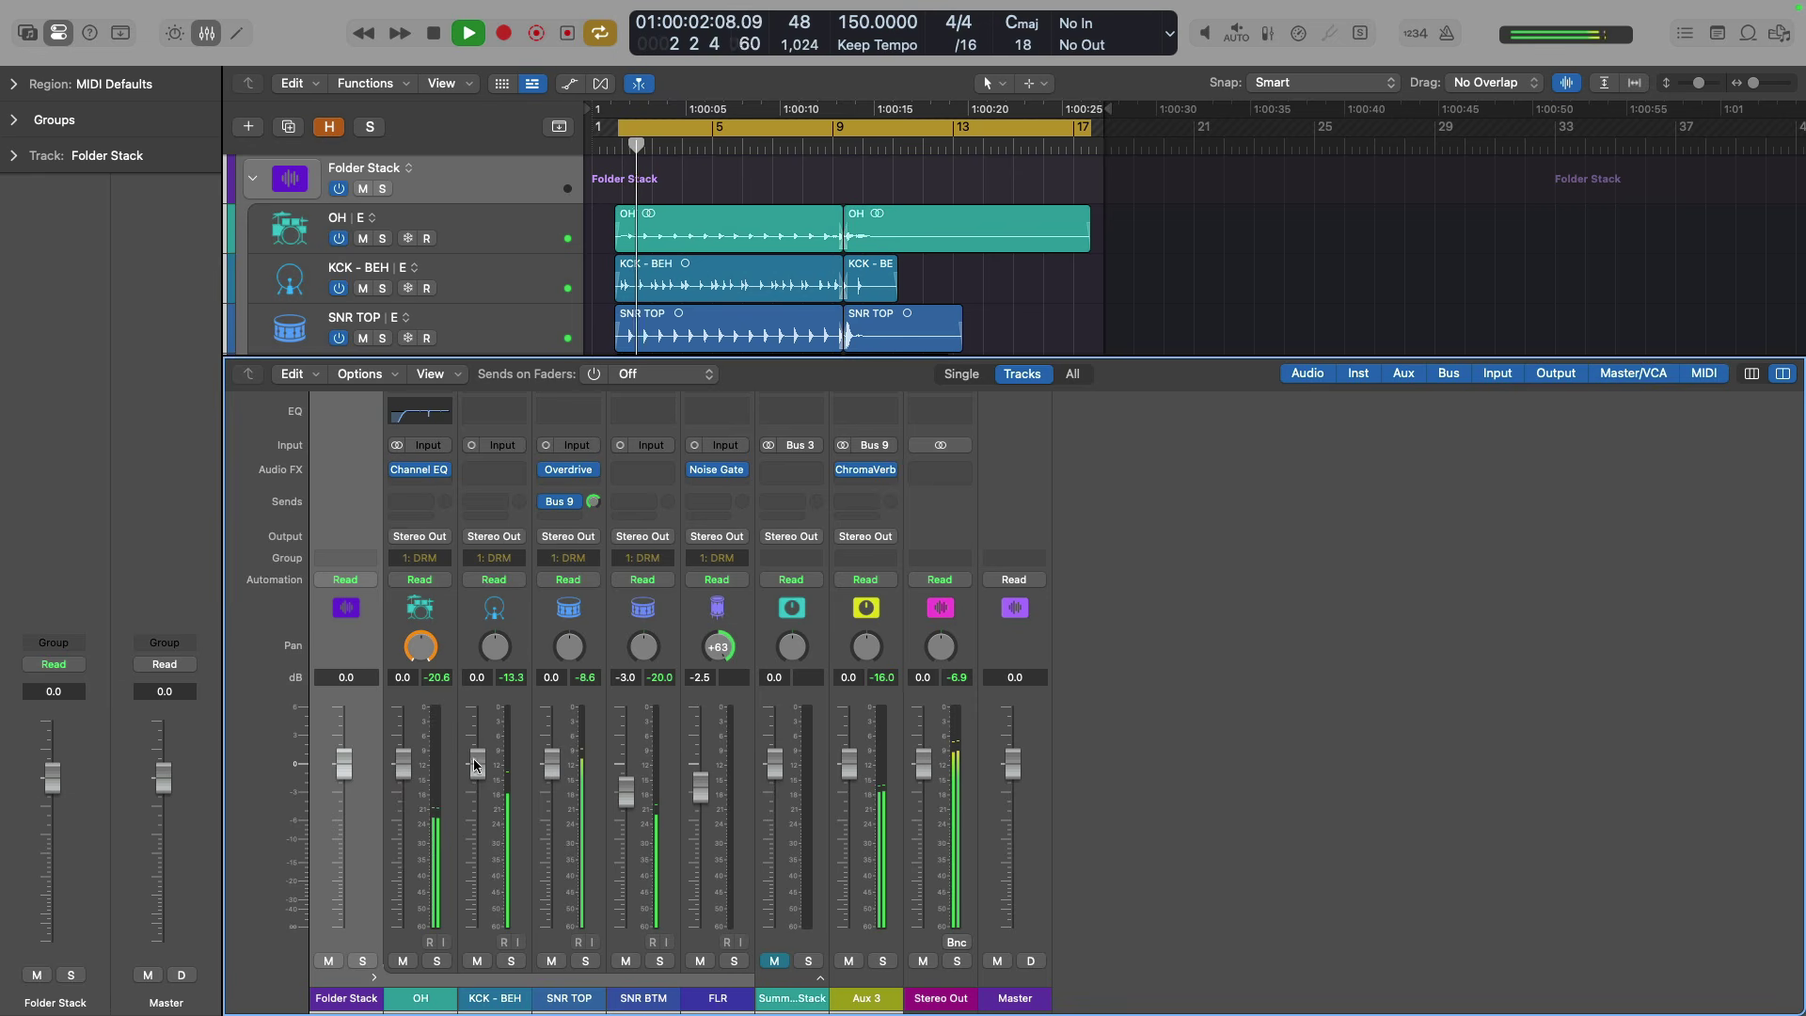
pyautogui.moveTo(347, 775); pyautogui.dragTo(341, 895)
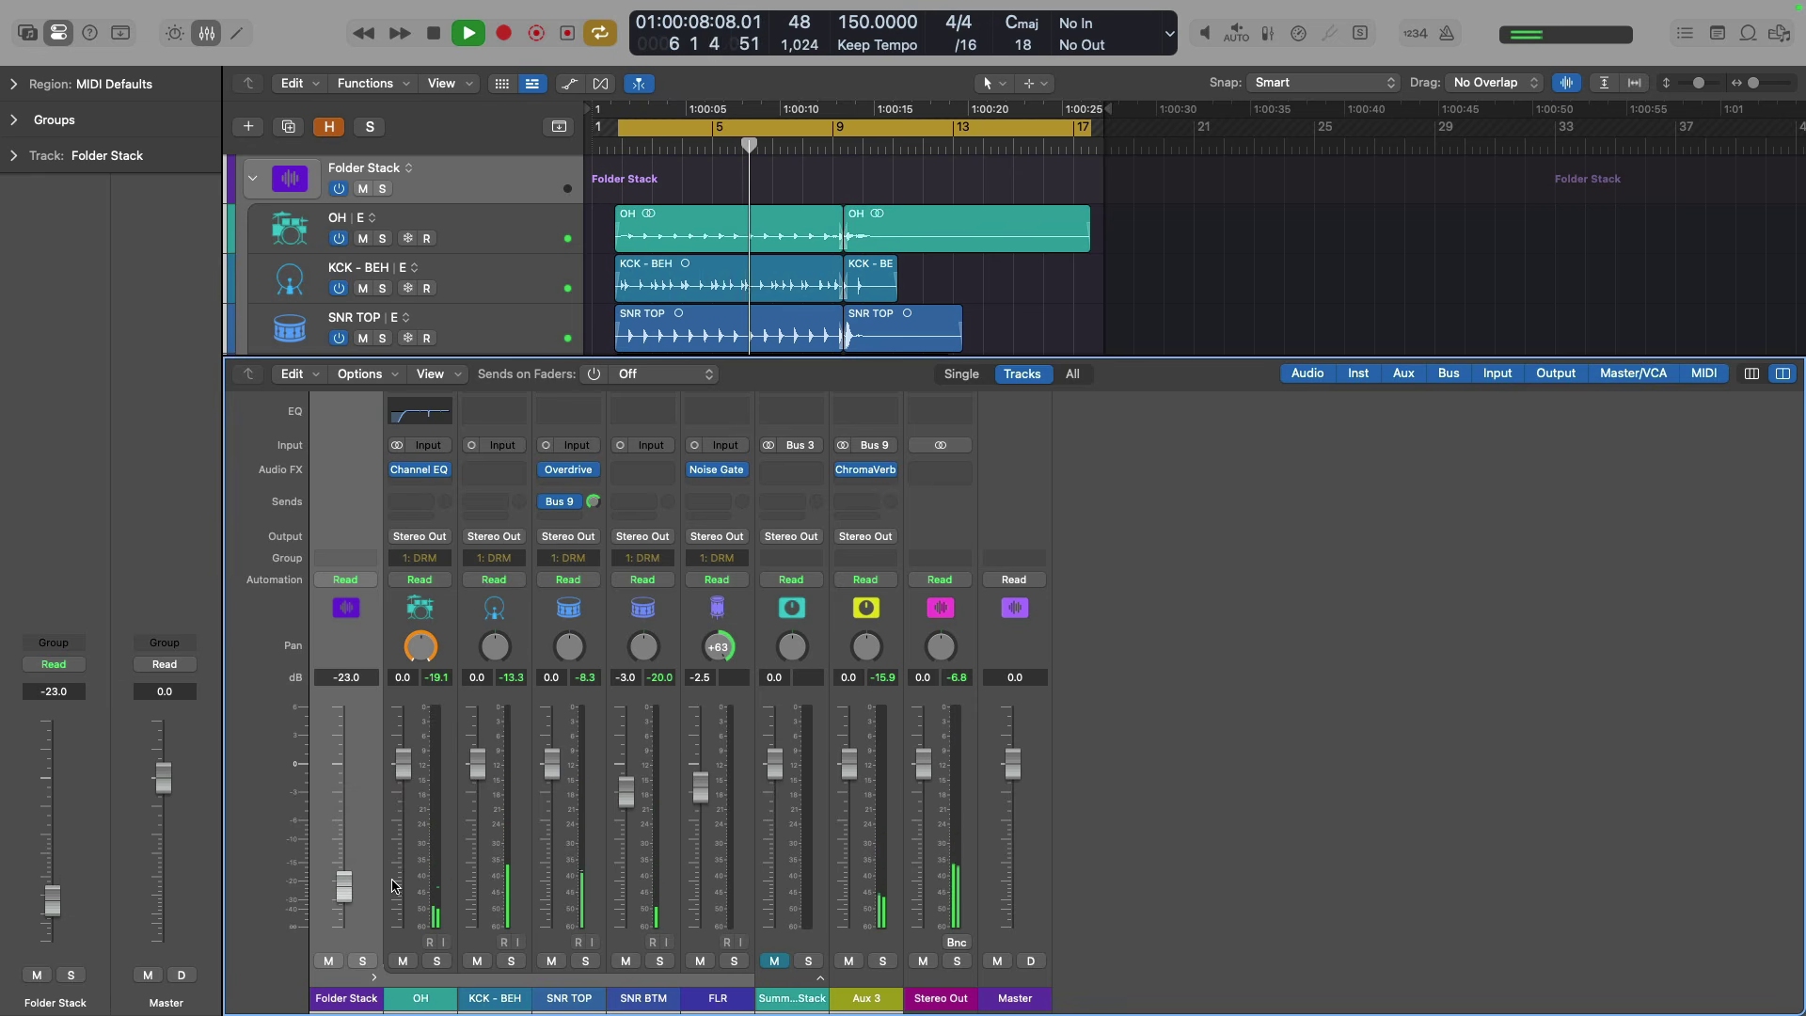
pyautogui.moveTo(344, 886); pyautogui.dragTo(343, 818)
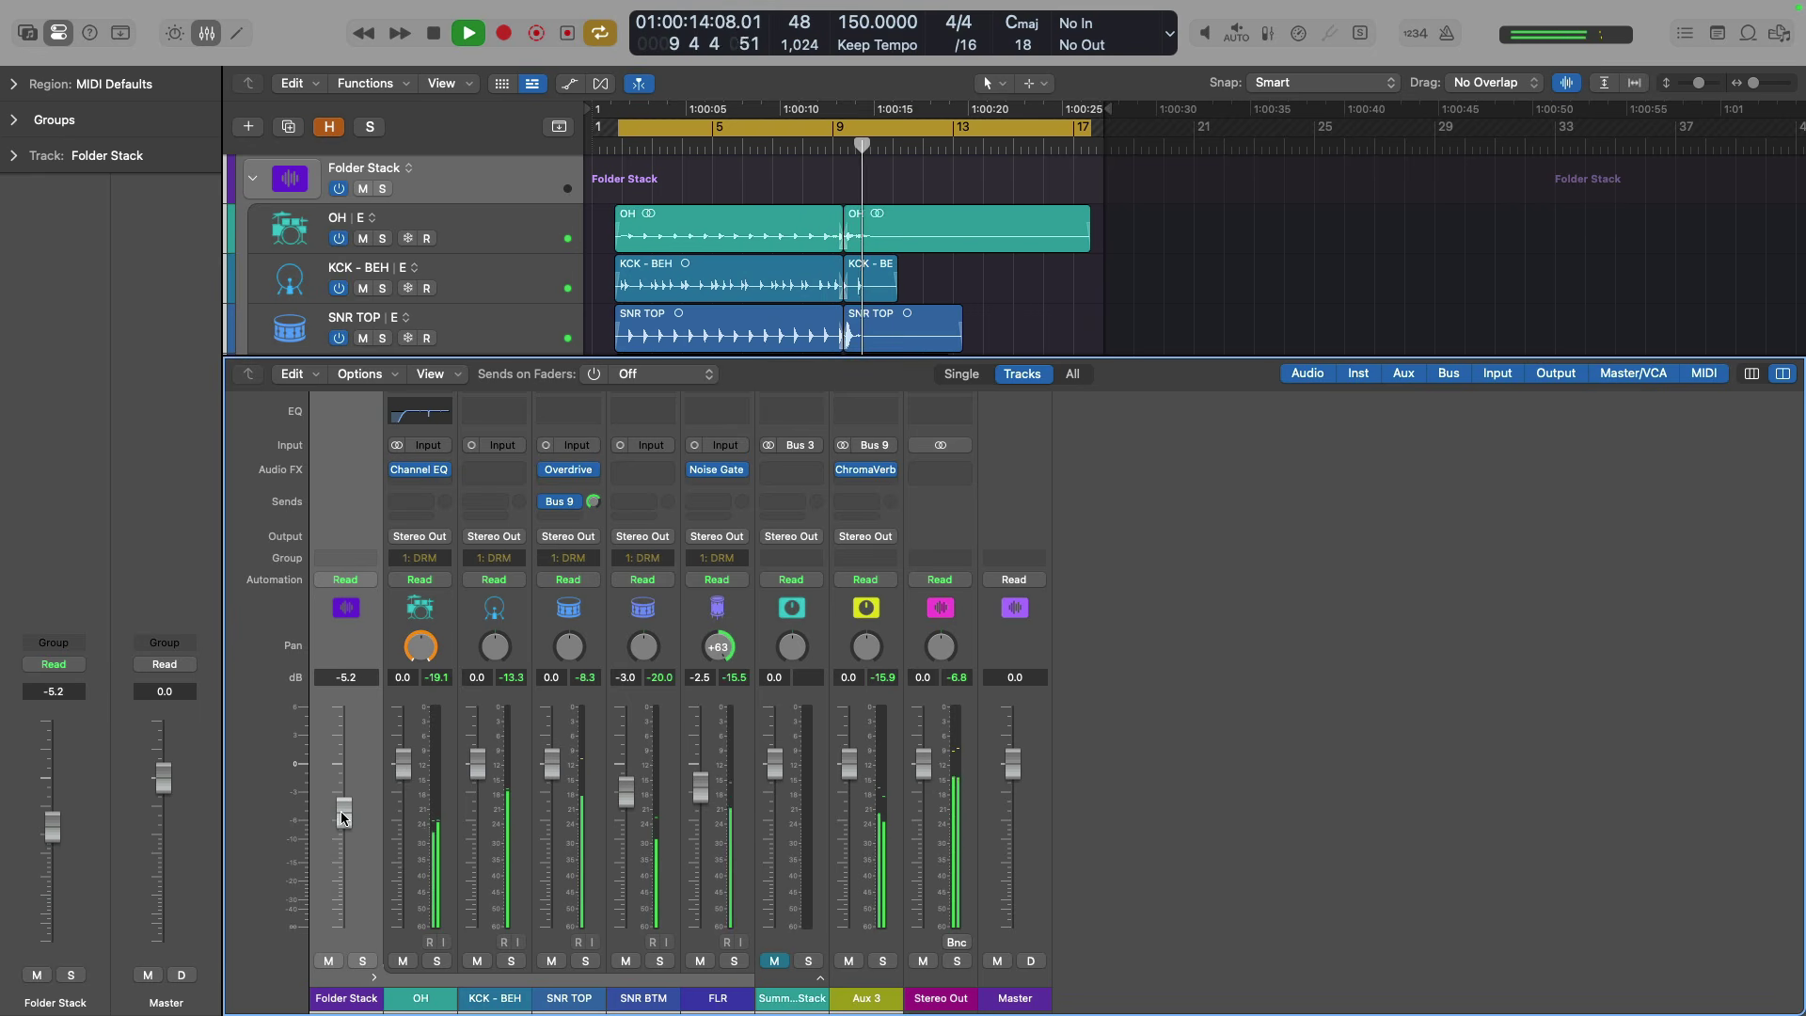
pyautogui.hscroll(1, 343, 817)
pyautogui.press('space')
pyautogui.hscroll(-1, 343, 817)
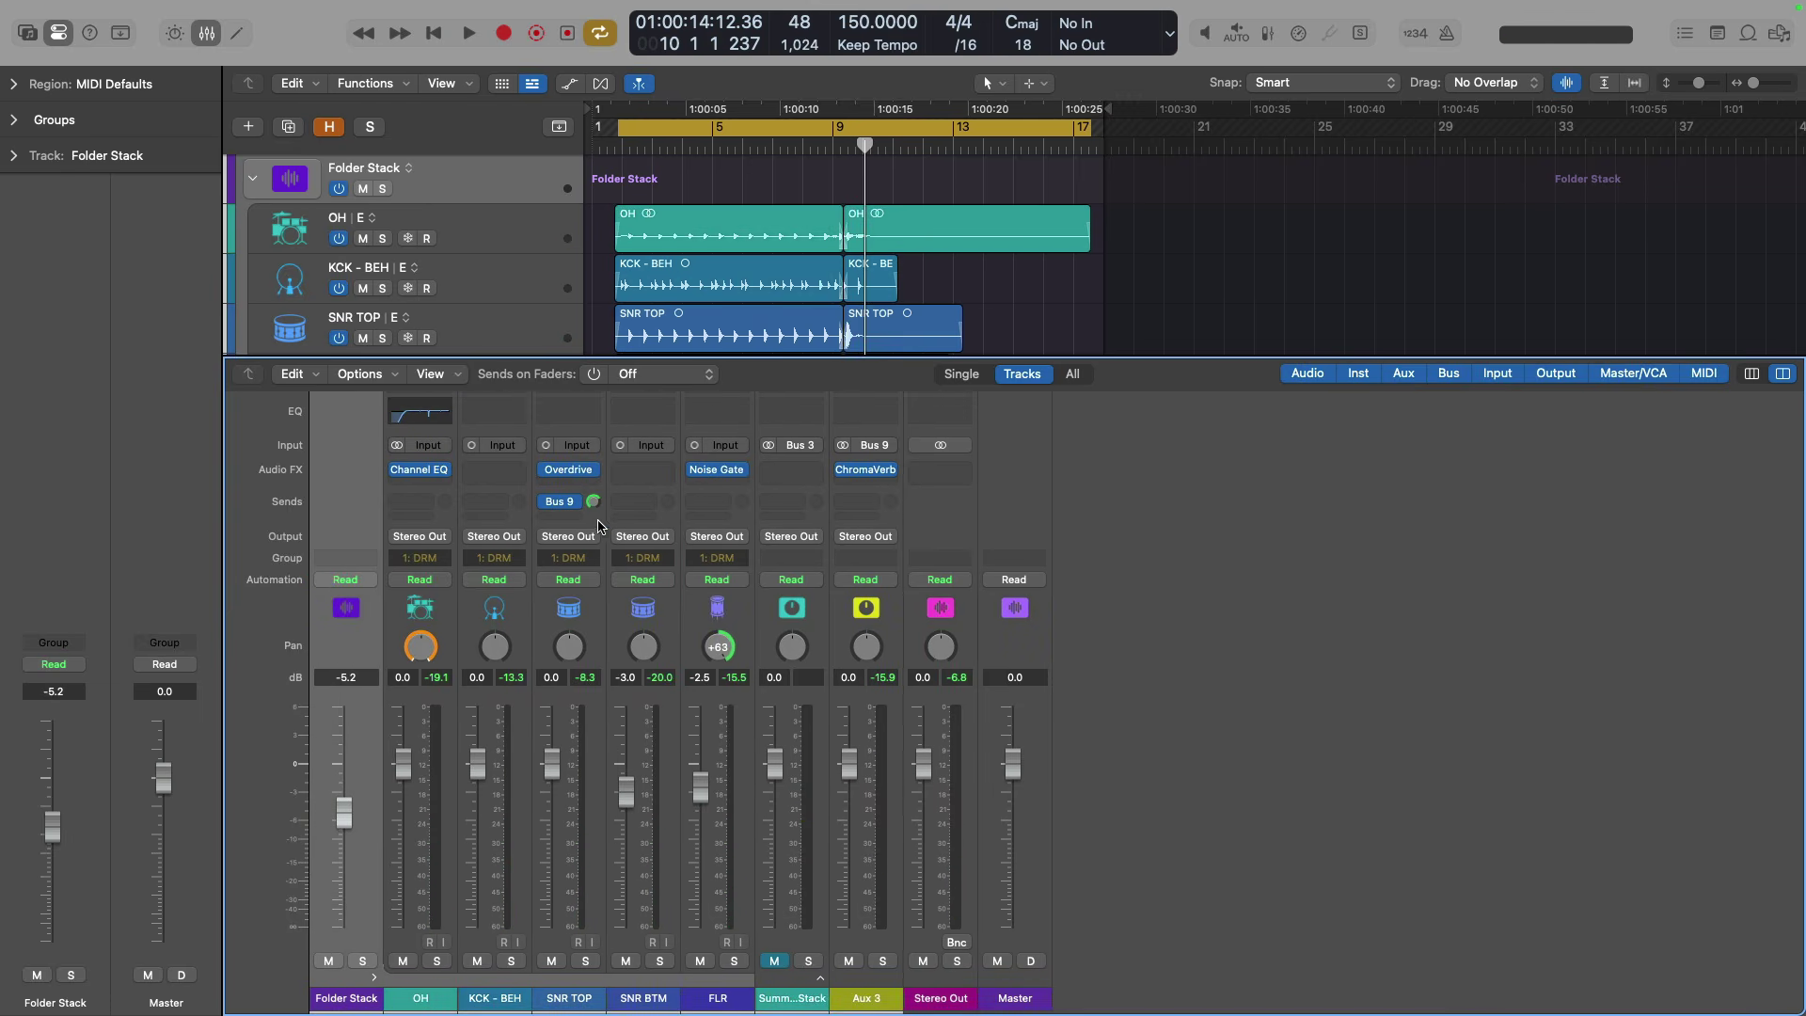
# Check the pan and fader mode options of the SNR TOP channel's Bus 9 send.
pyautogui.click(567, 501)
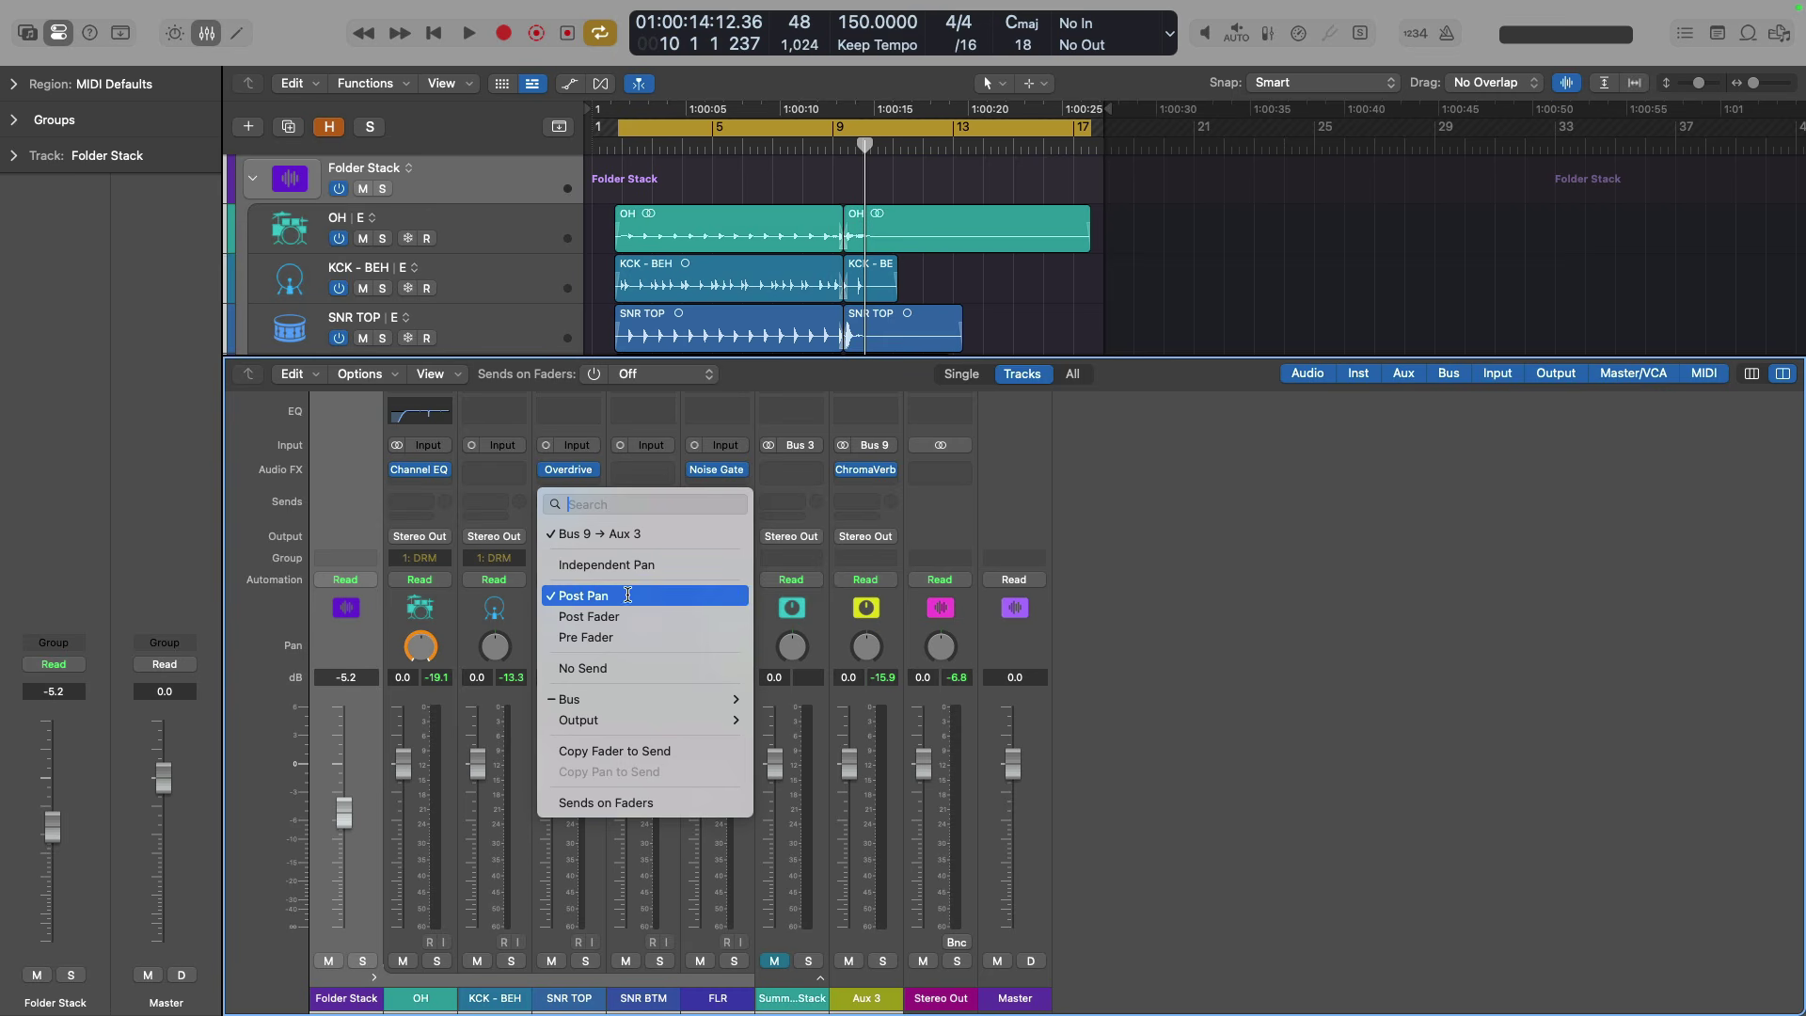
pyautogui.click(659, 449)
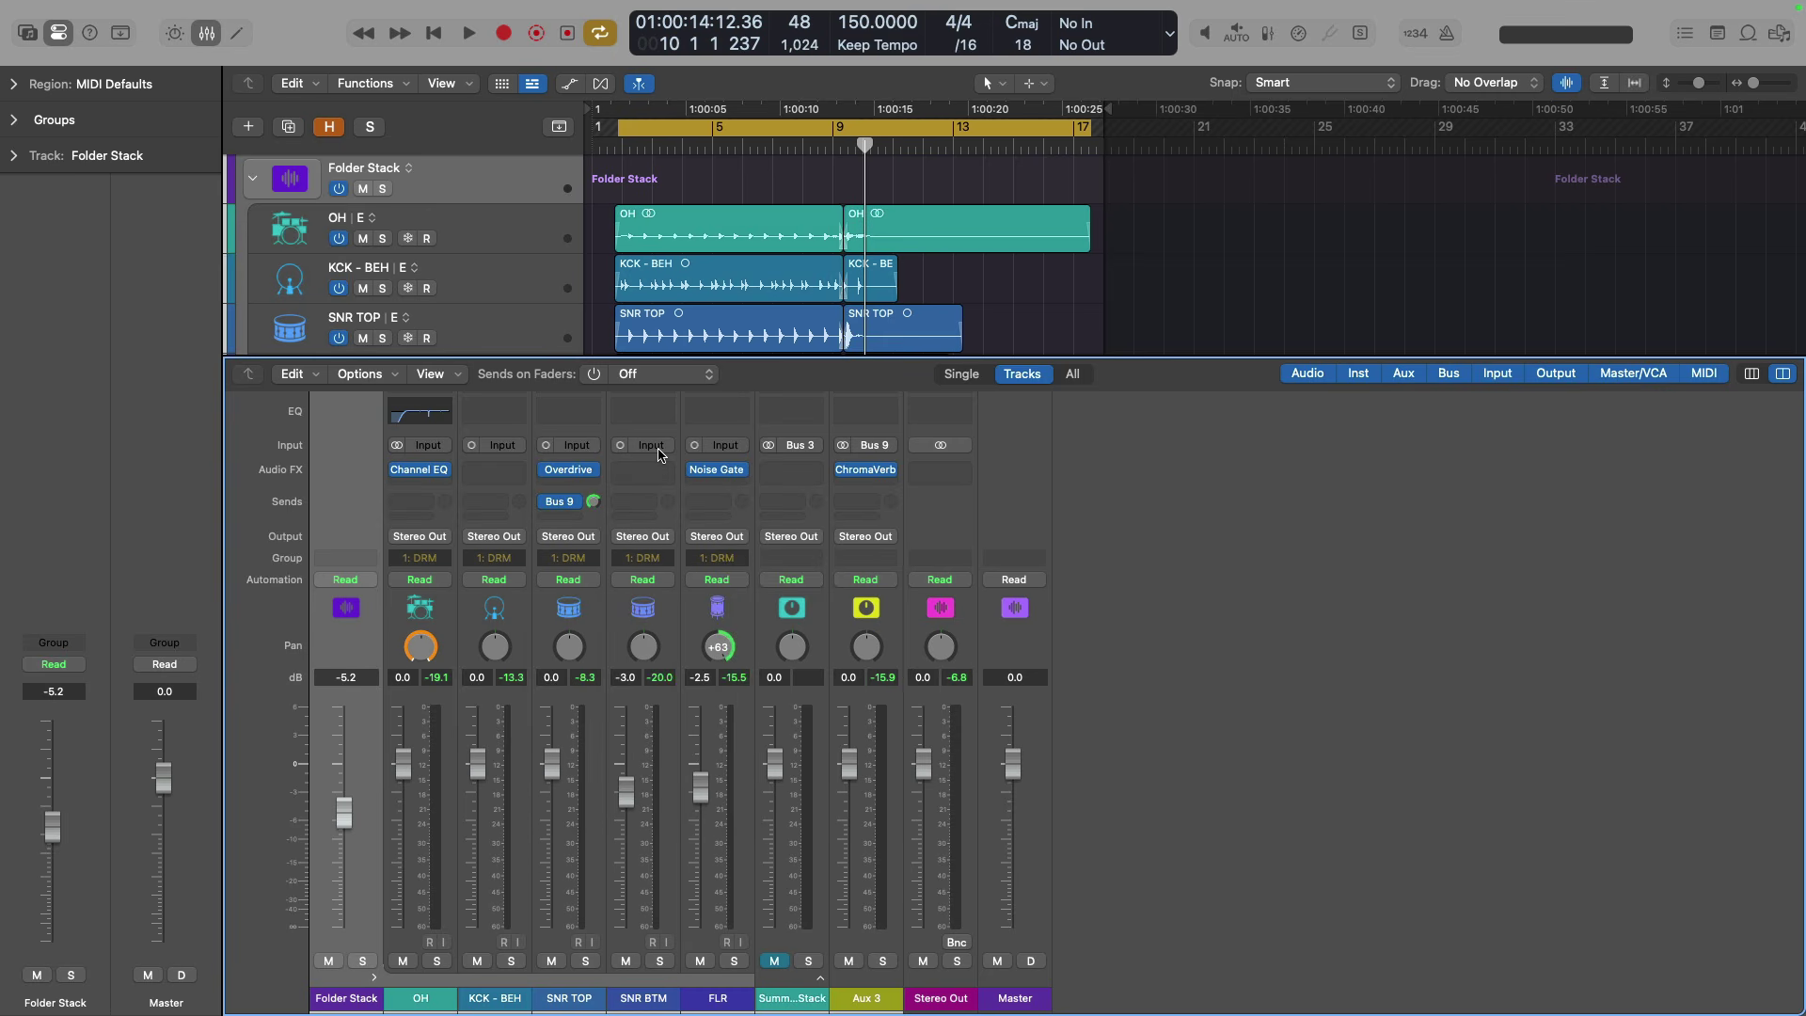
# Collapse and mute the Folder Stack, and unmute and expand the Summing Stack in the mixer.
pyautogui.press('x')
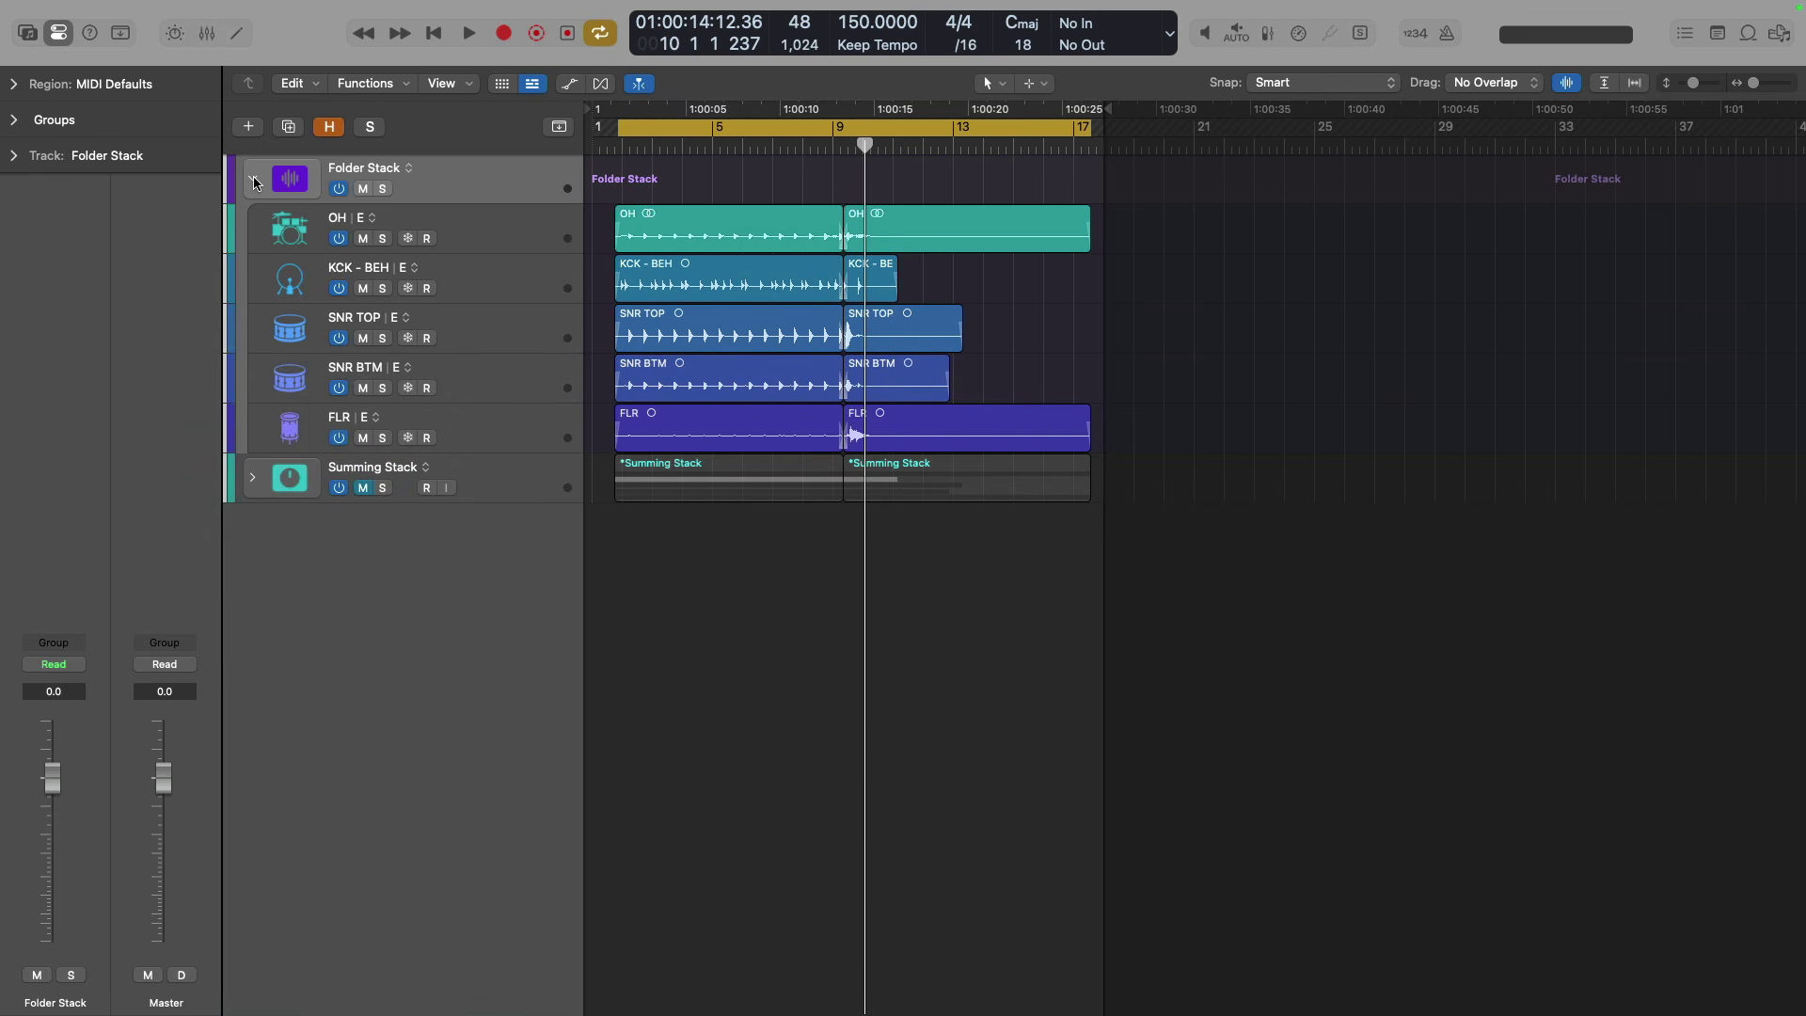
pyautogui.press('x')
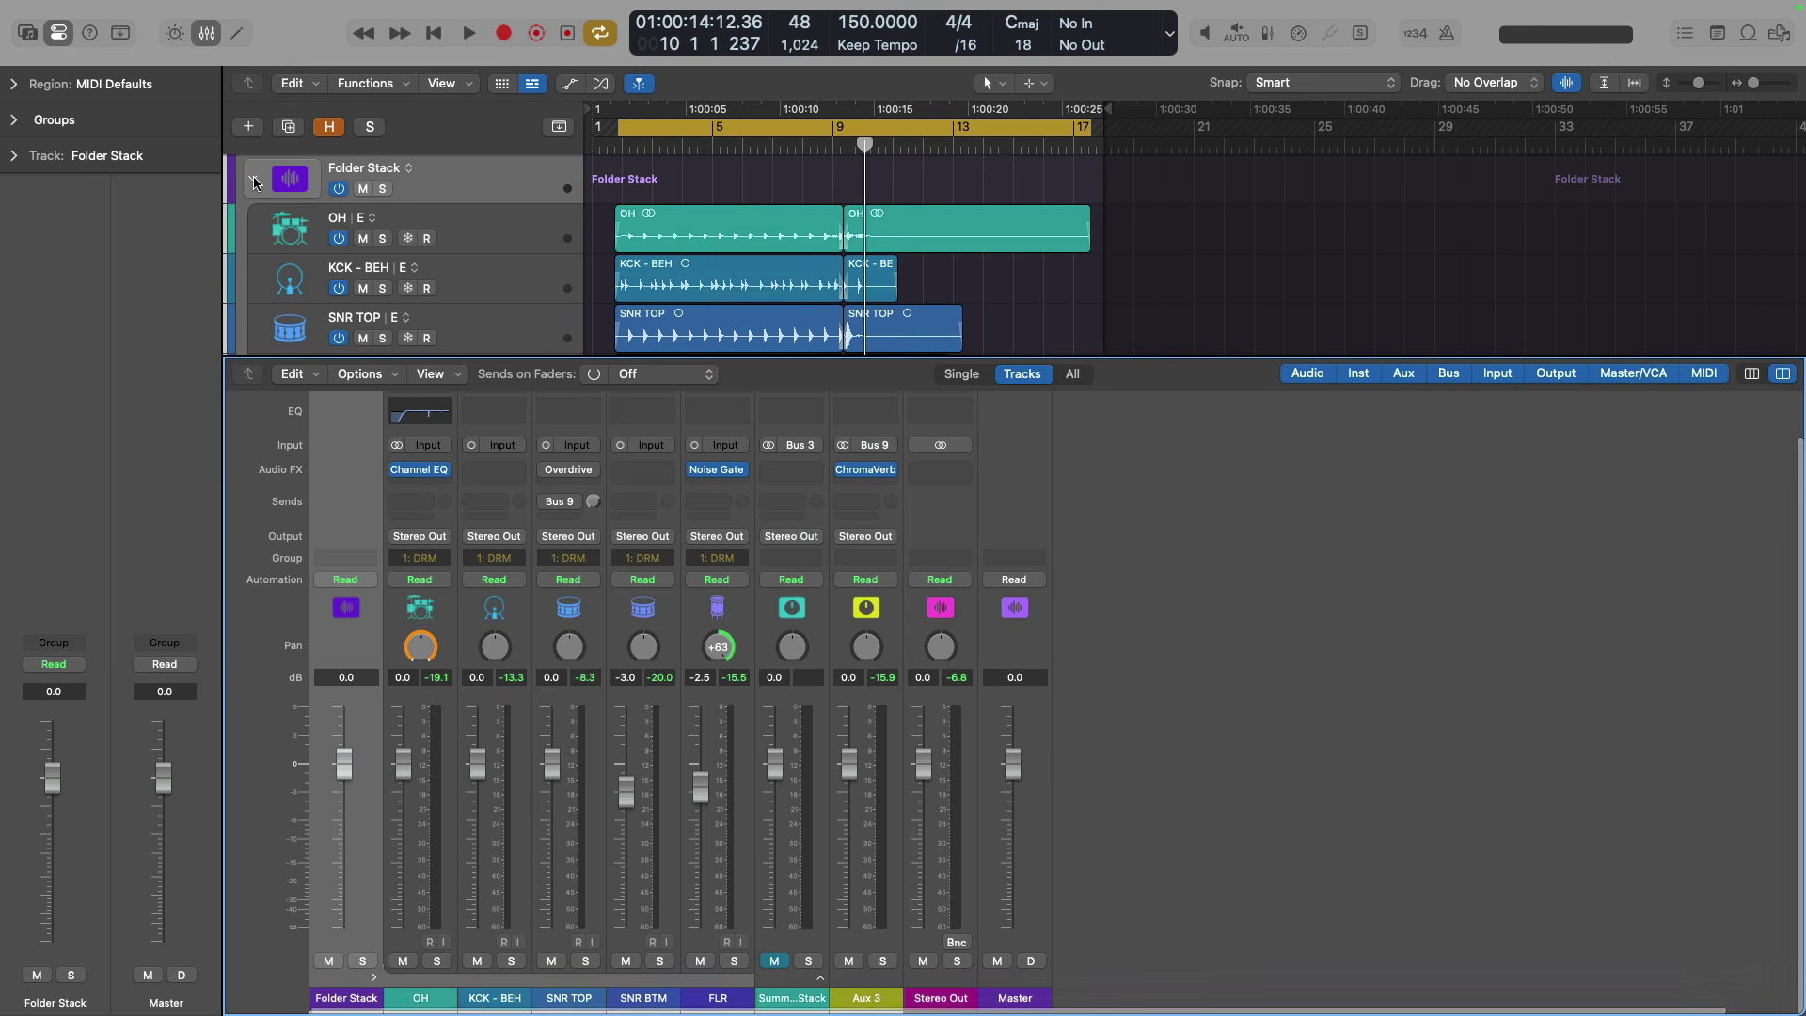
pyautogui.click(371, 978)
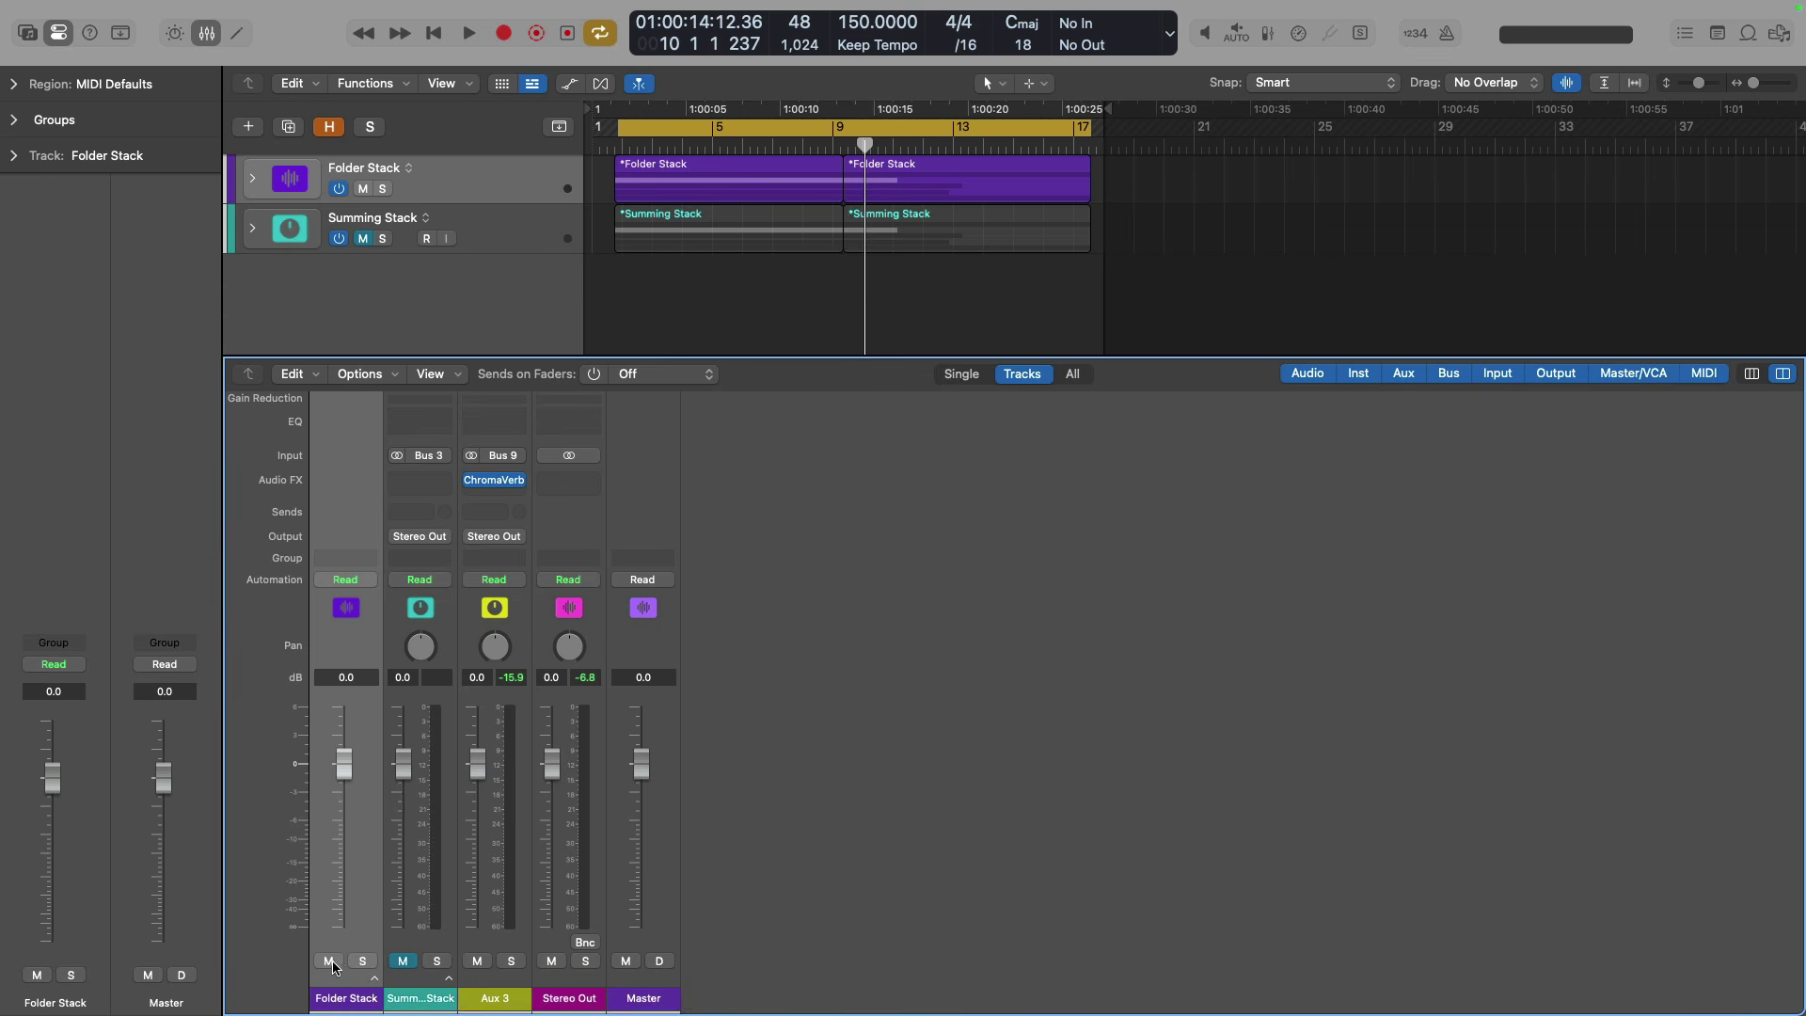
pyautogui.click(331, 963)
pyautogui.click(449, 980)
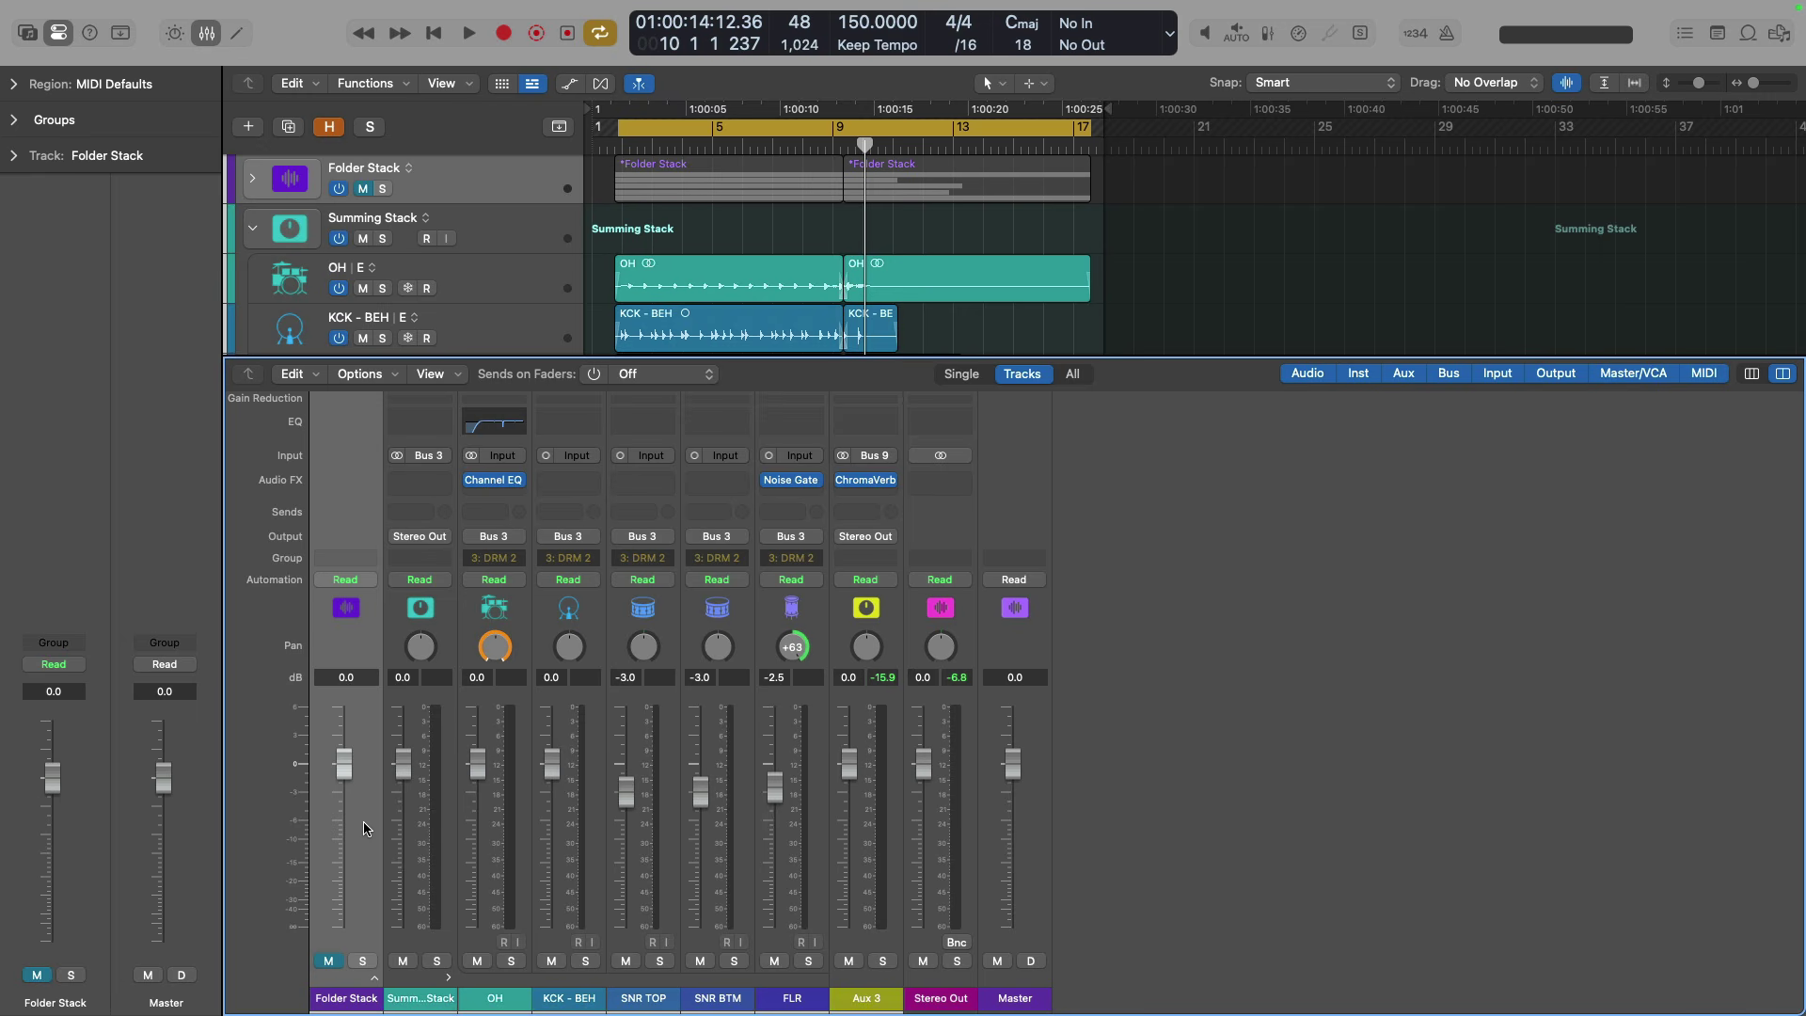
# Play back the Summing Stack while lowering its fader to -46.0 dB, and return the fader to 0.0 dB.
pyautogui.press('space')
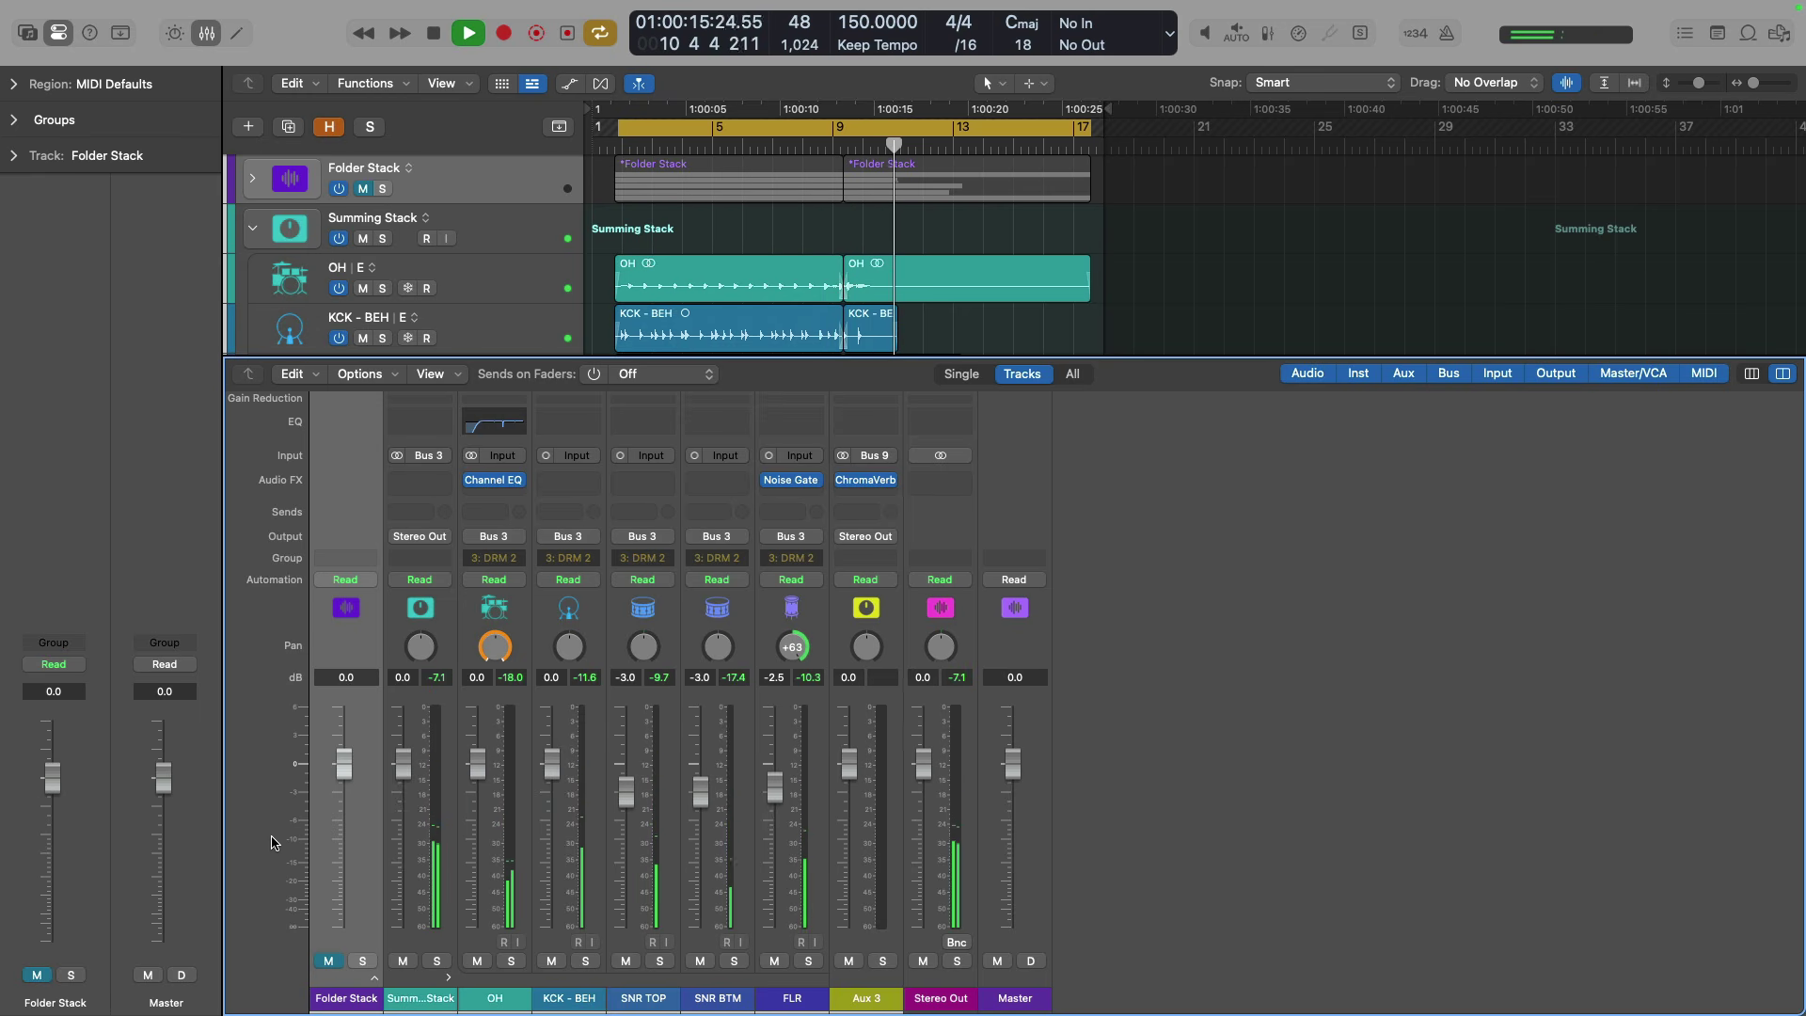
pyautogui.press('space')
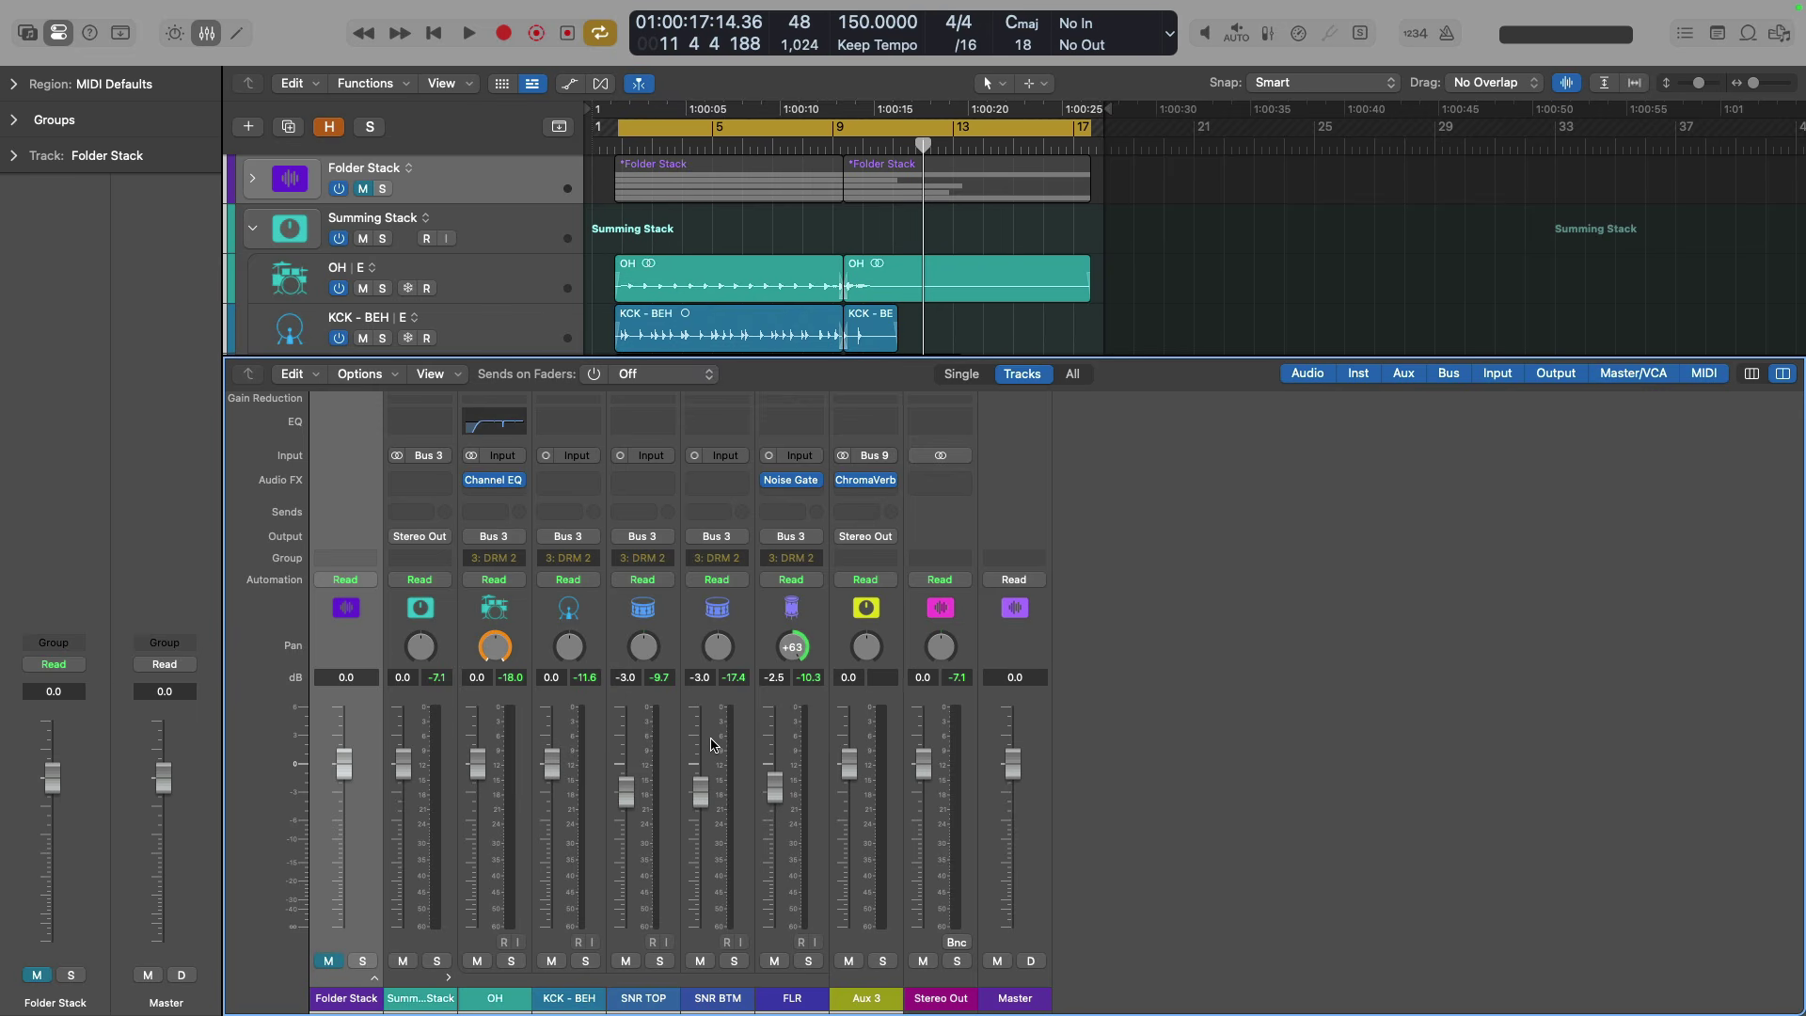
pyautogui.press('space')
pyautogui.moveTo(403, 763); pyautogui.dragTo(399, 883)
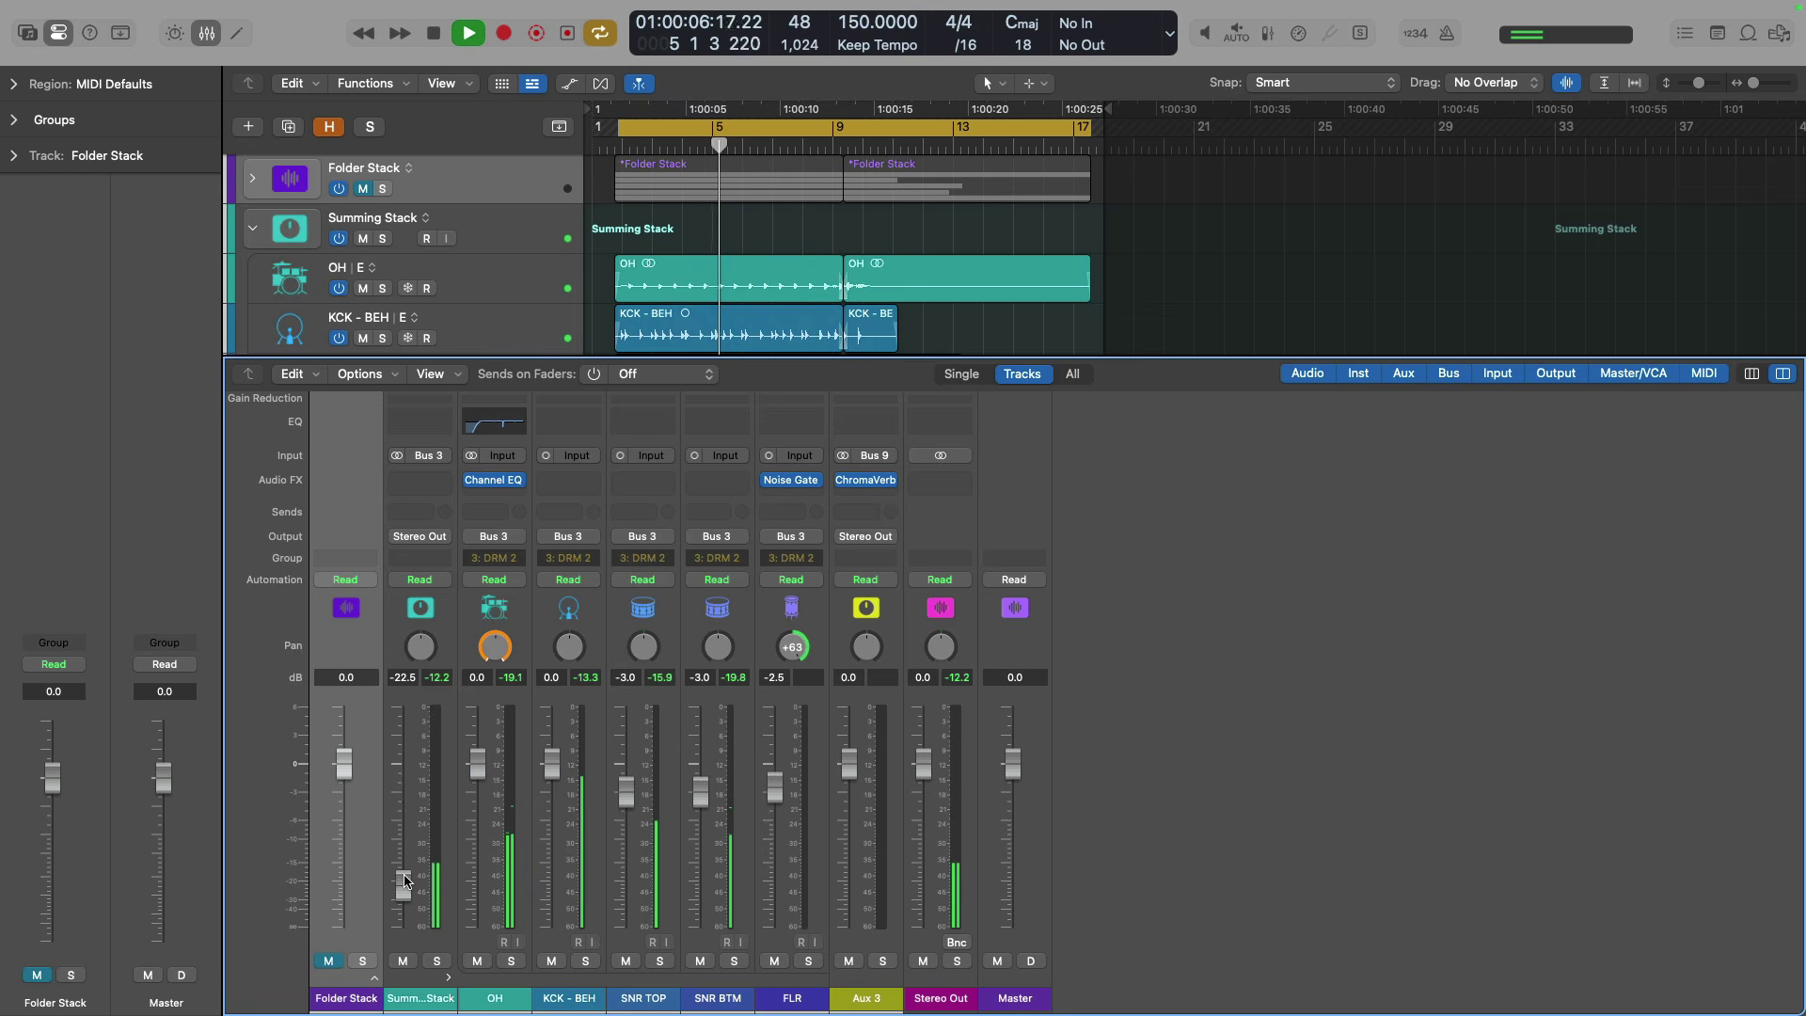
pyautogui.moveTo(405, 882)
pyautogui.mouseDown()
pyautogui.moveTo(403, 741)
pyautogui.moveTo(402, 911)
pyautogui.mouseUp()
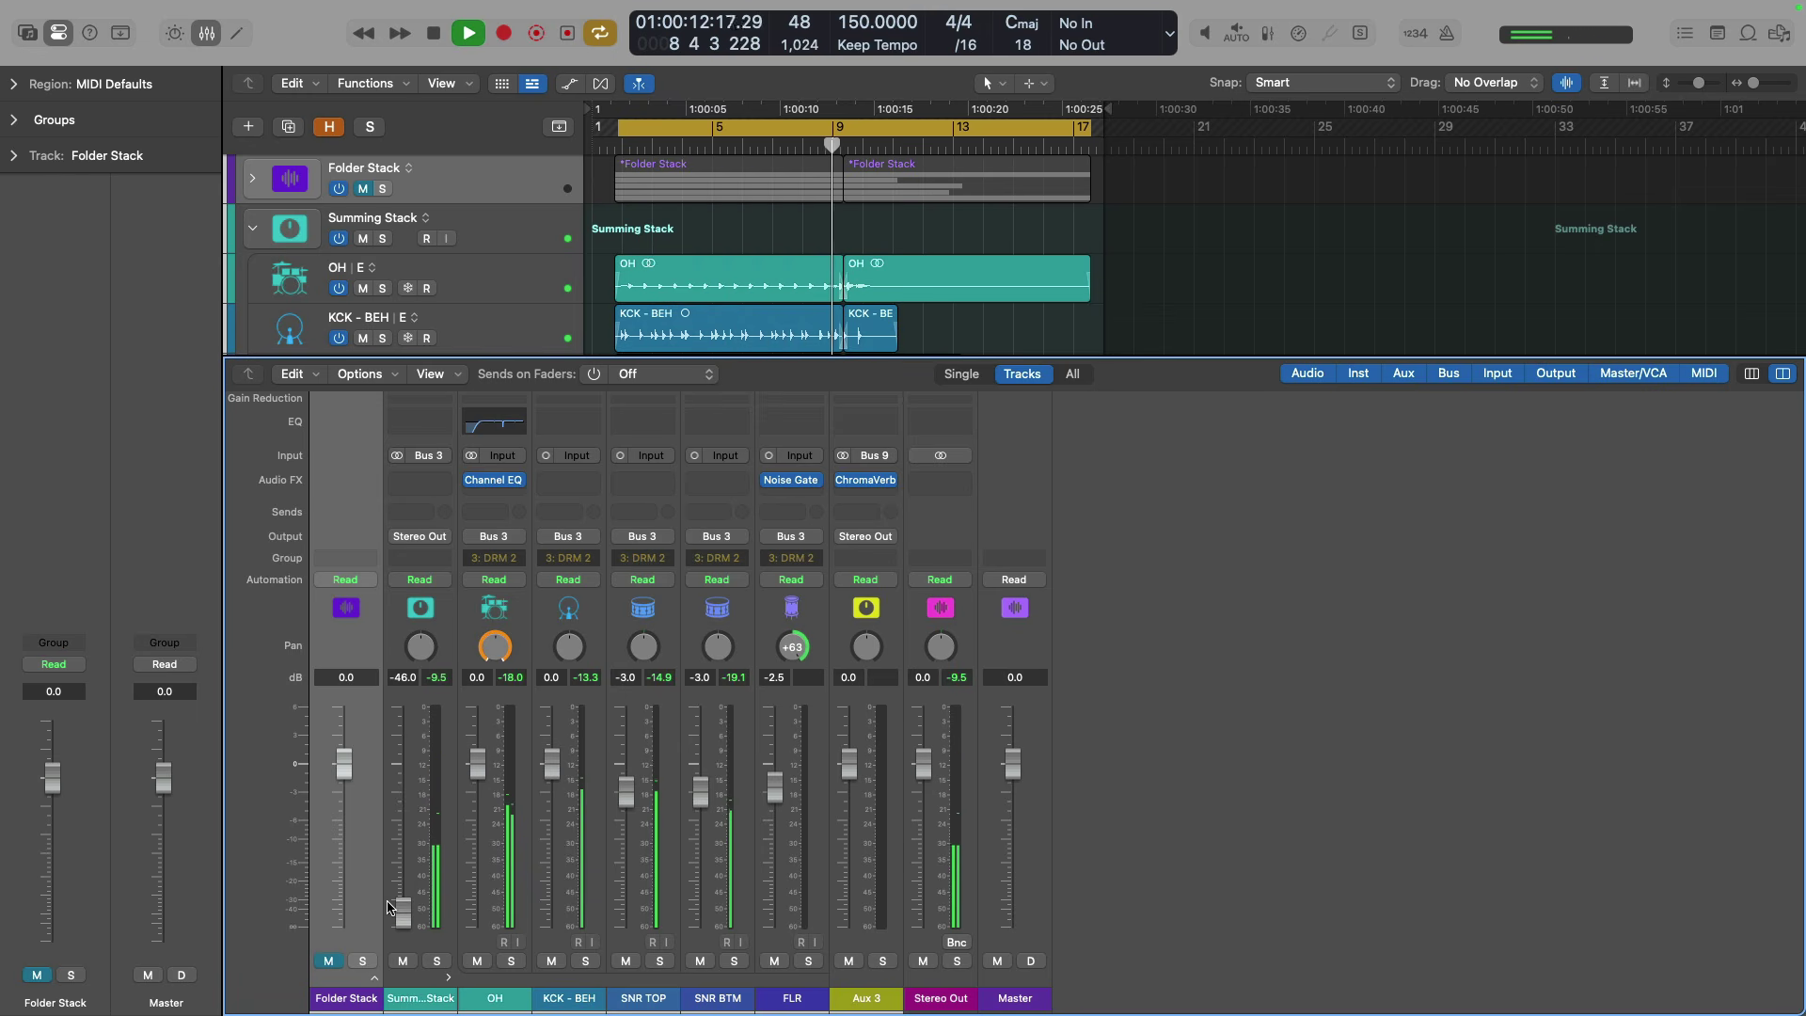
pyautogui.moveTo(402, 909); pyautogui.dragTo(402, 764)
pyautogui.press('space')
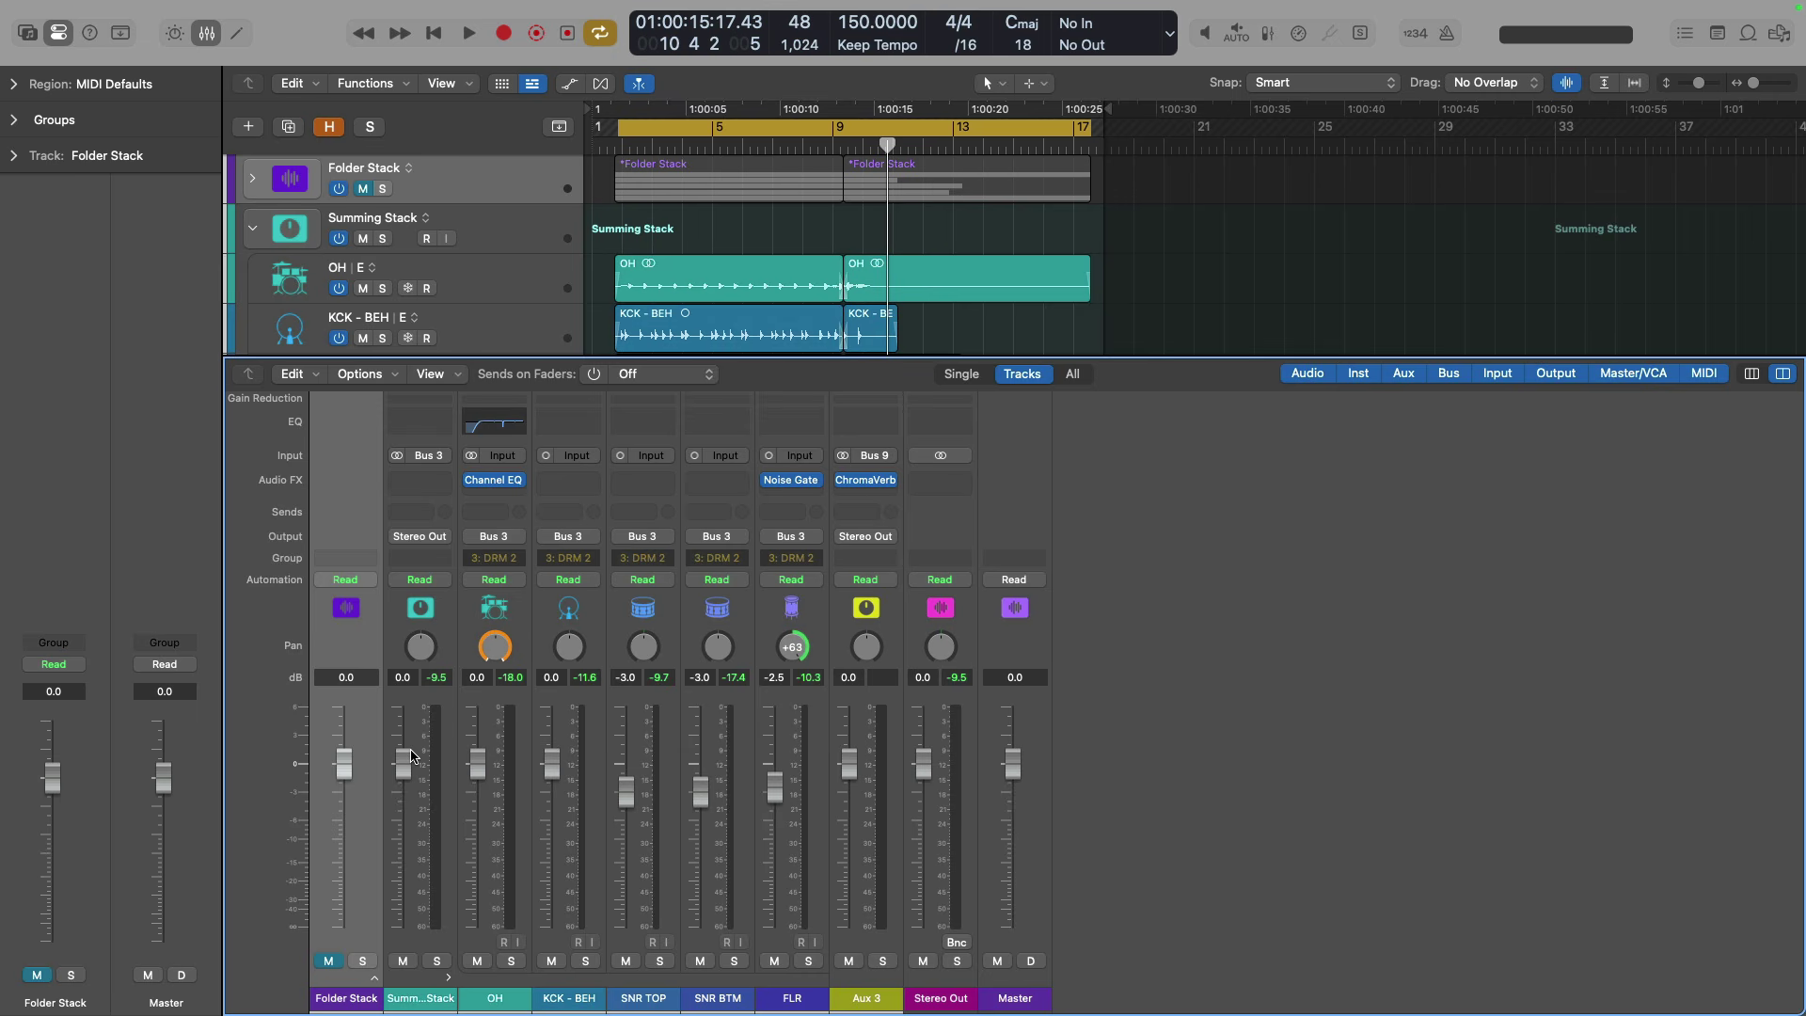
# Insert a Channel EQ on the Summing Stack and enable a low cut at 30 Hz with an 18 dB/Oct slope during playback.
pyautogui.click(438, 422)
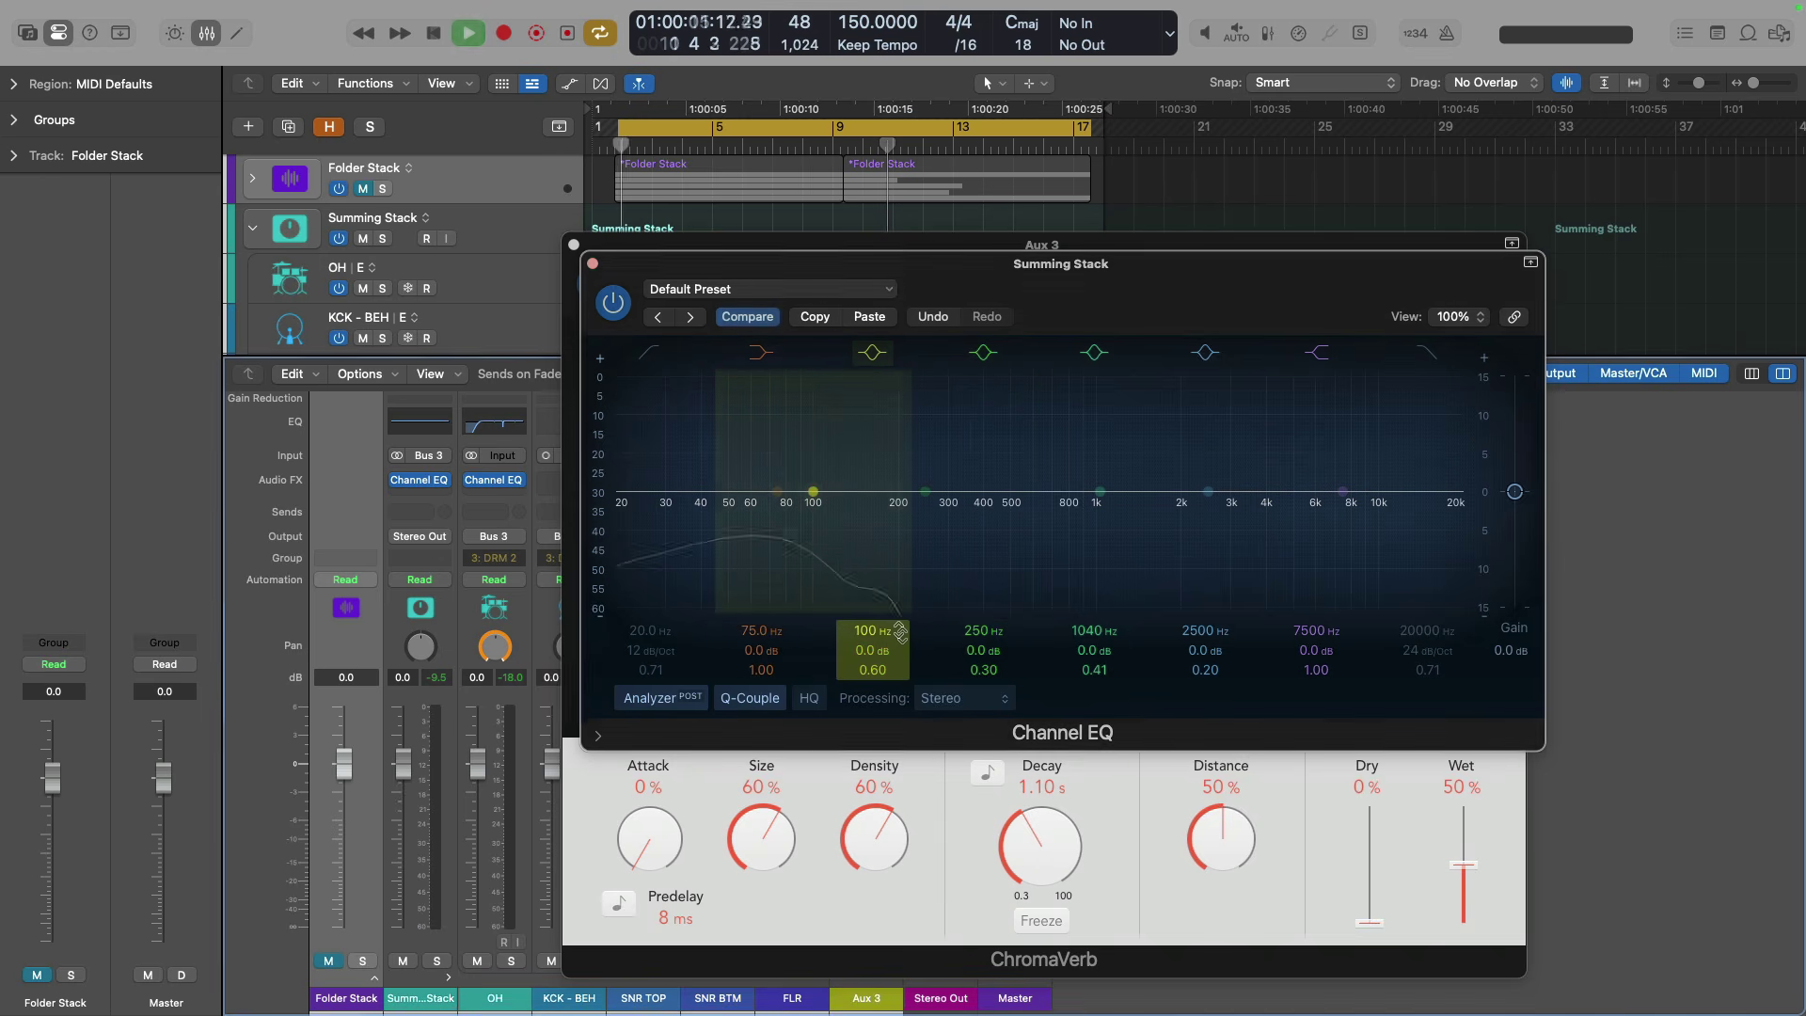
pyautogui.press('space')
pyautogui.click(649, 352)
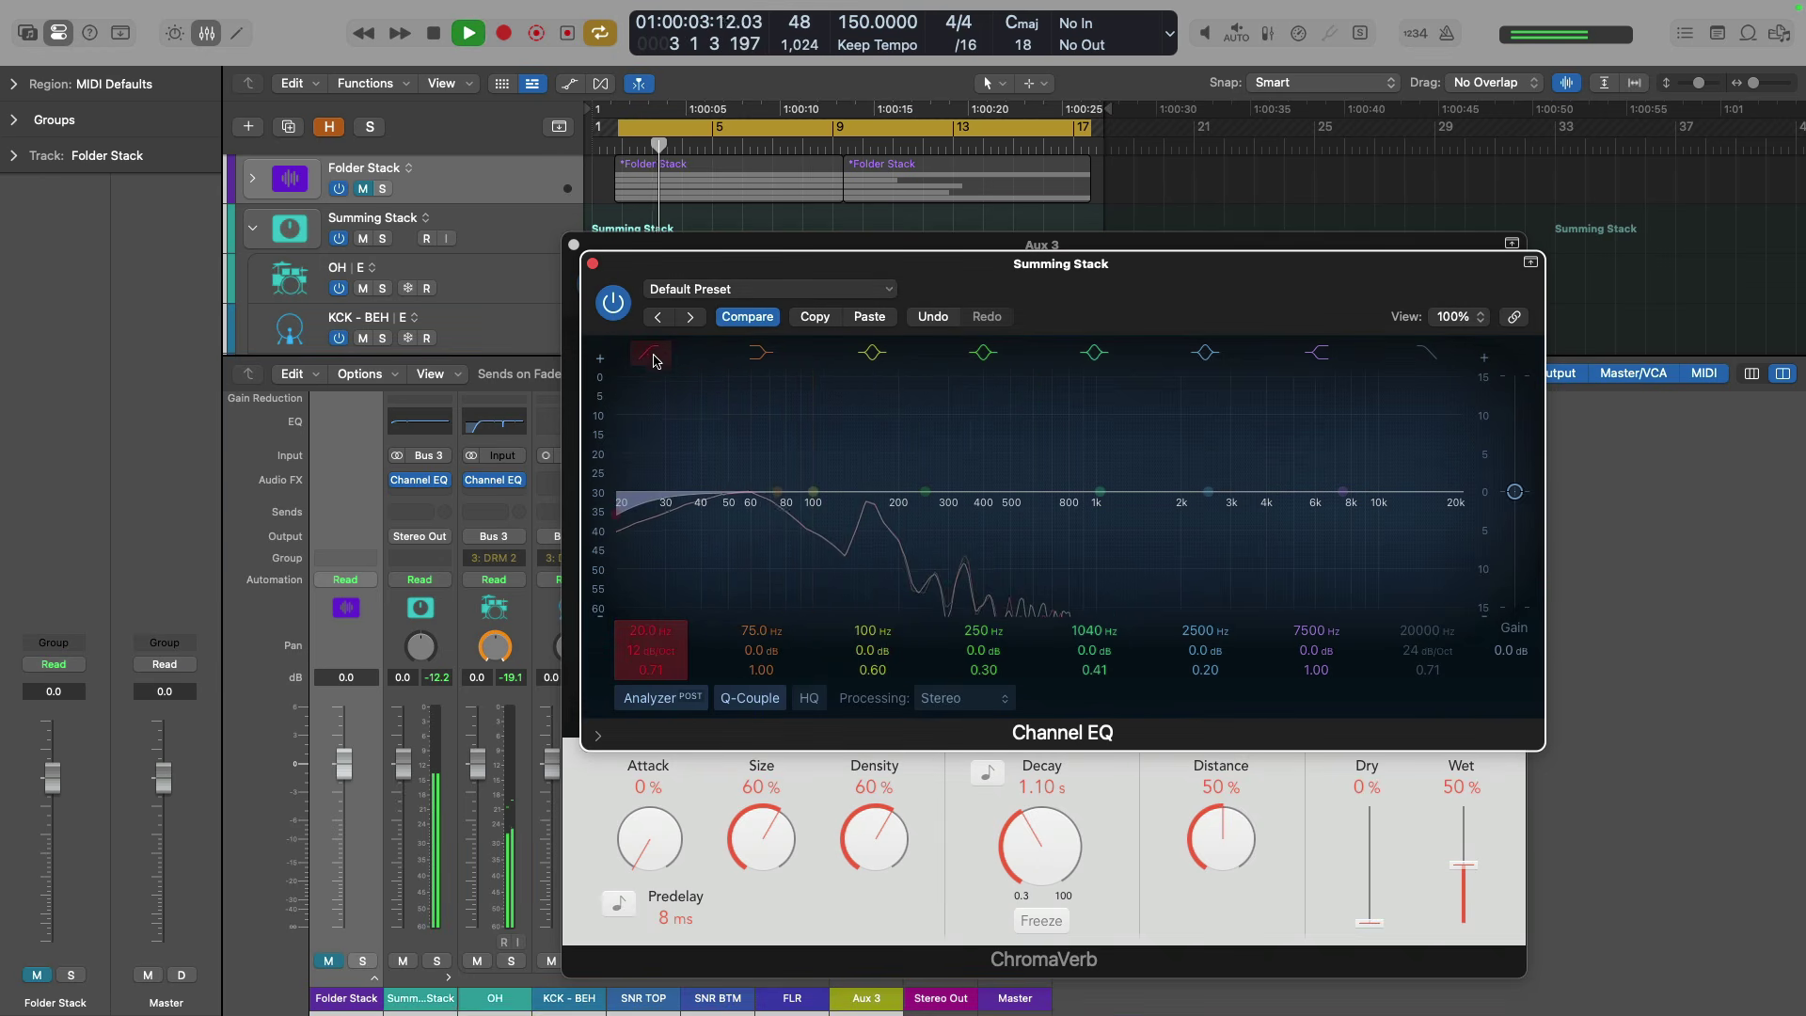
pyautogui.moveTo(650, 630); pyautogui.dragTo(650, 624)
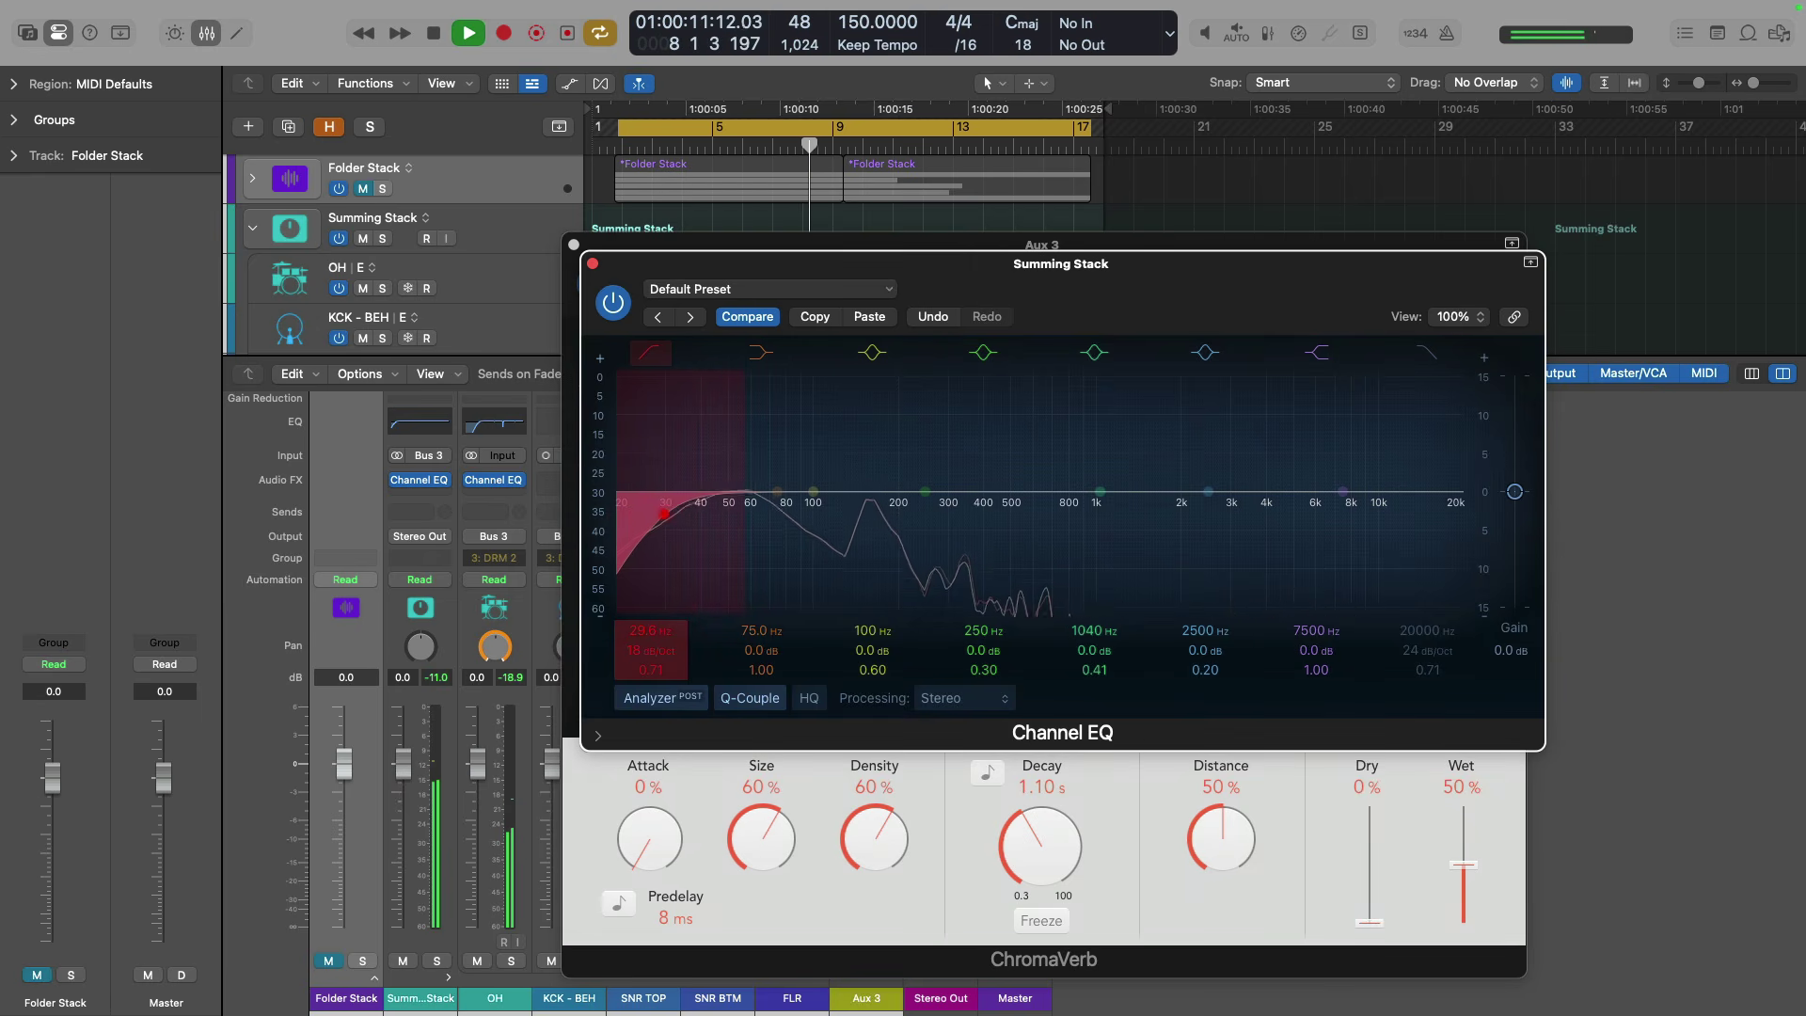
# Cut 3 dB at 440 Hz with a Q of 1.70 in the Summing Stack's Channel EQ and compare it with bypass.
pyautogui.moveTo(984, 672)
pyautogui.mouseDown()
pyautogui.moveTo(984, 640)
pyautogui.moveTo(984, 672)
pyautogui.moveTo(979, 656)
pyautogui.mouseUp()
pyautogui.click(614, 305)
pyautogui.click(614, 305)
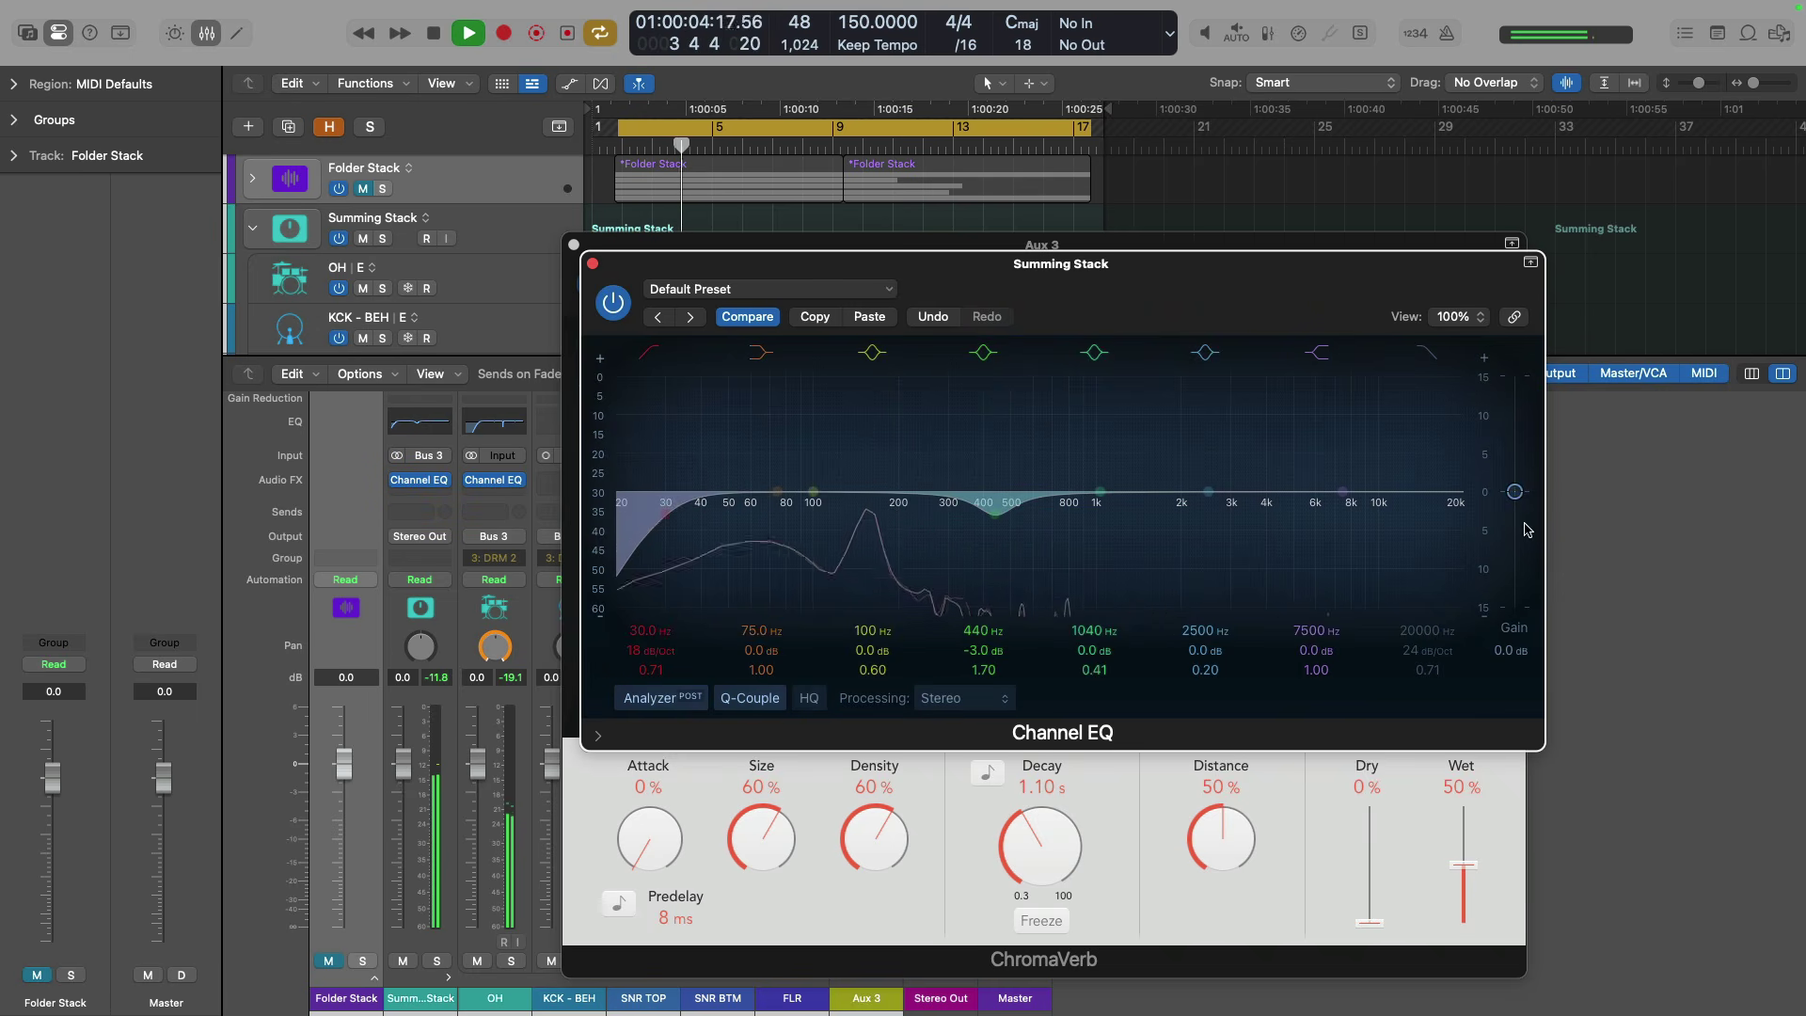
# Raise the Channel EQ's overall gain to +1.0 dB, compare against bypass, and stop playback and close the plug-in.
pyautogui.moveTo(1516, 500); pyautogui.dragTo(1516, 495)
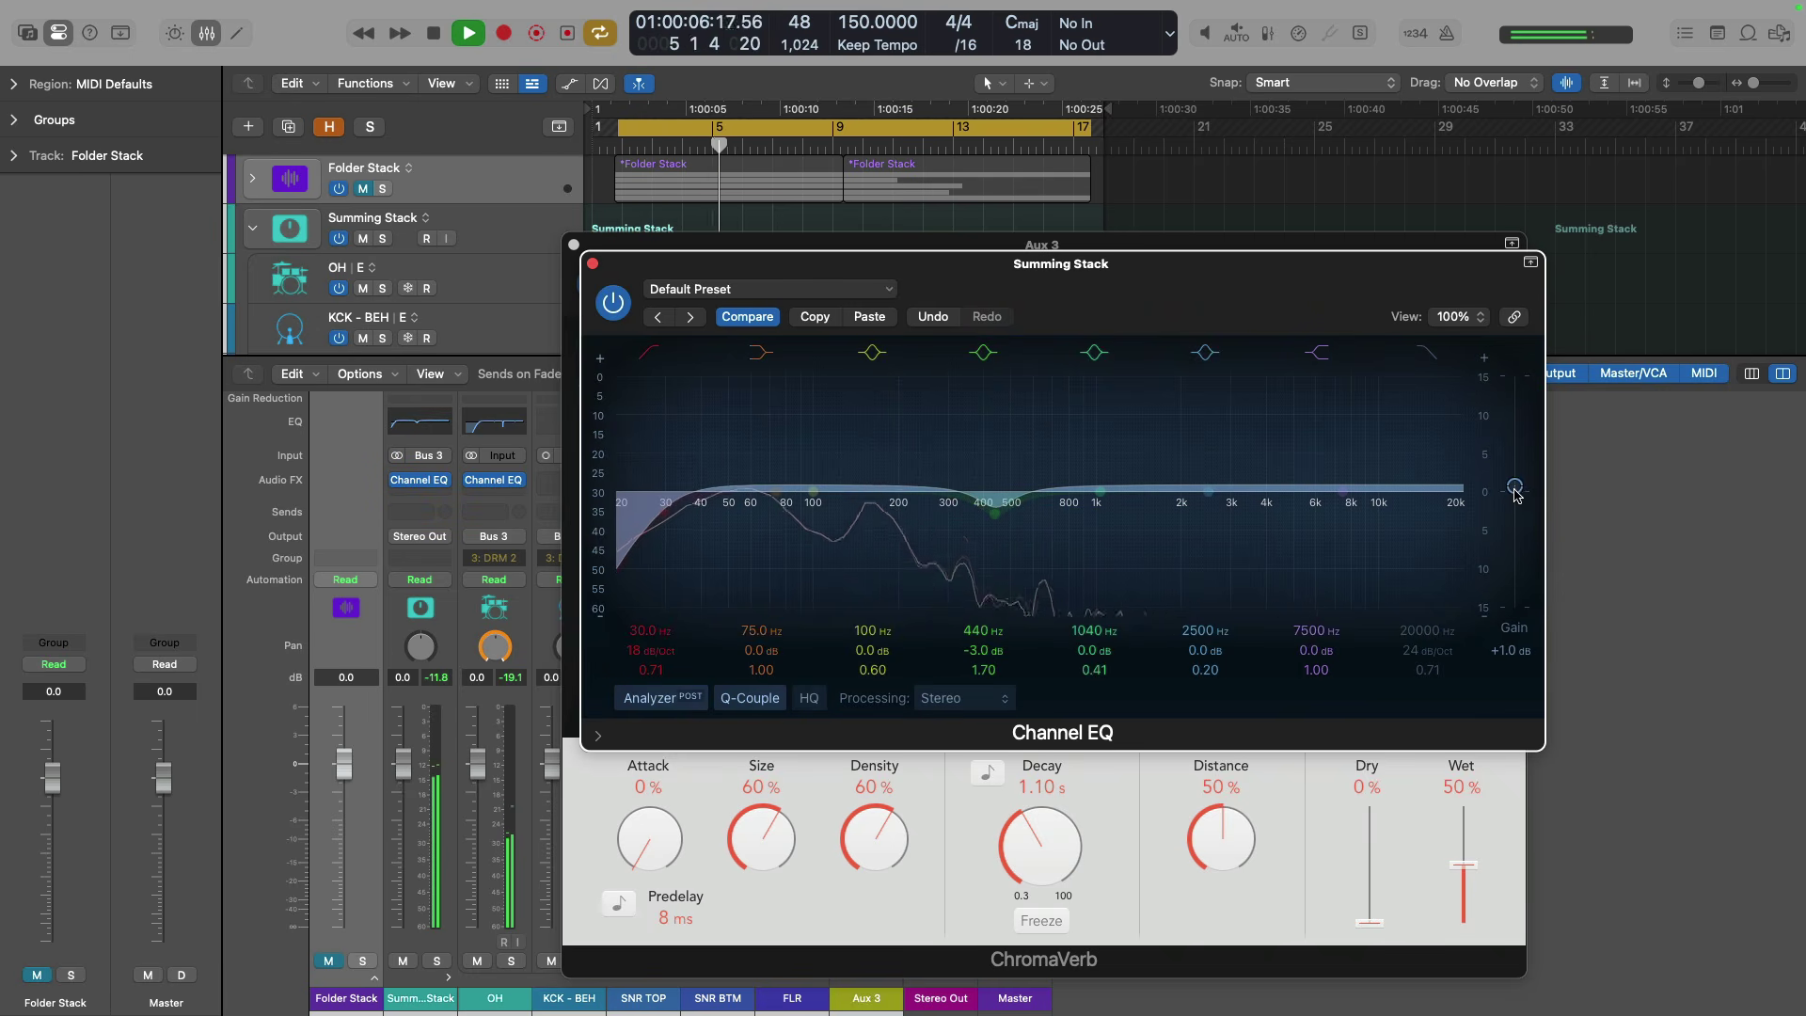
pyautogui.click(614, 305)
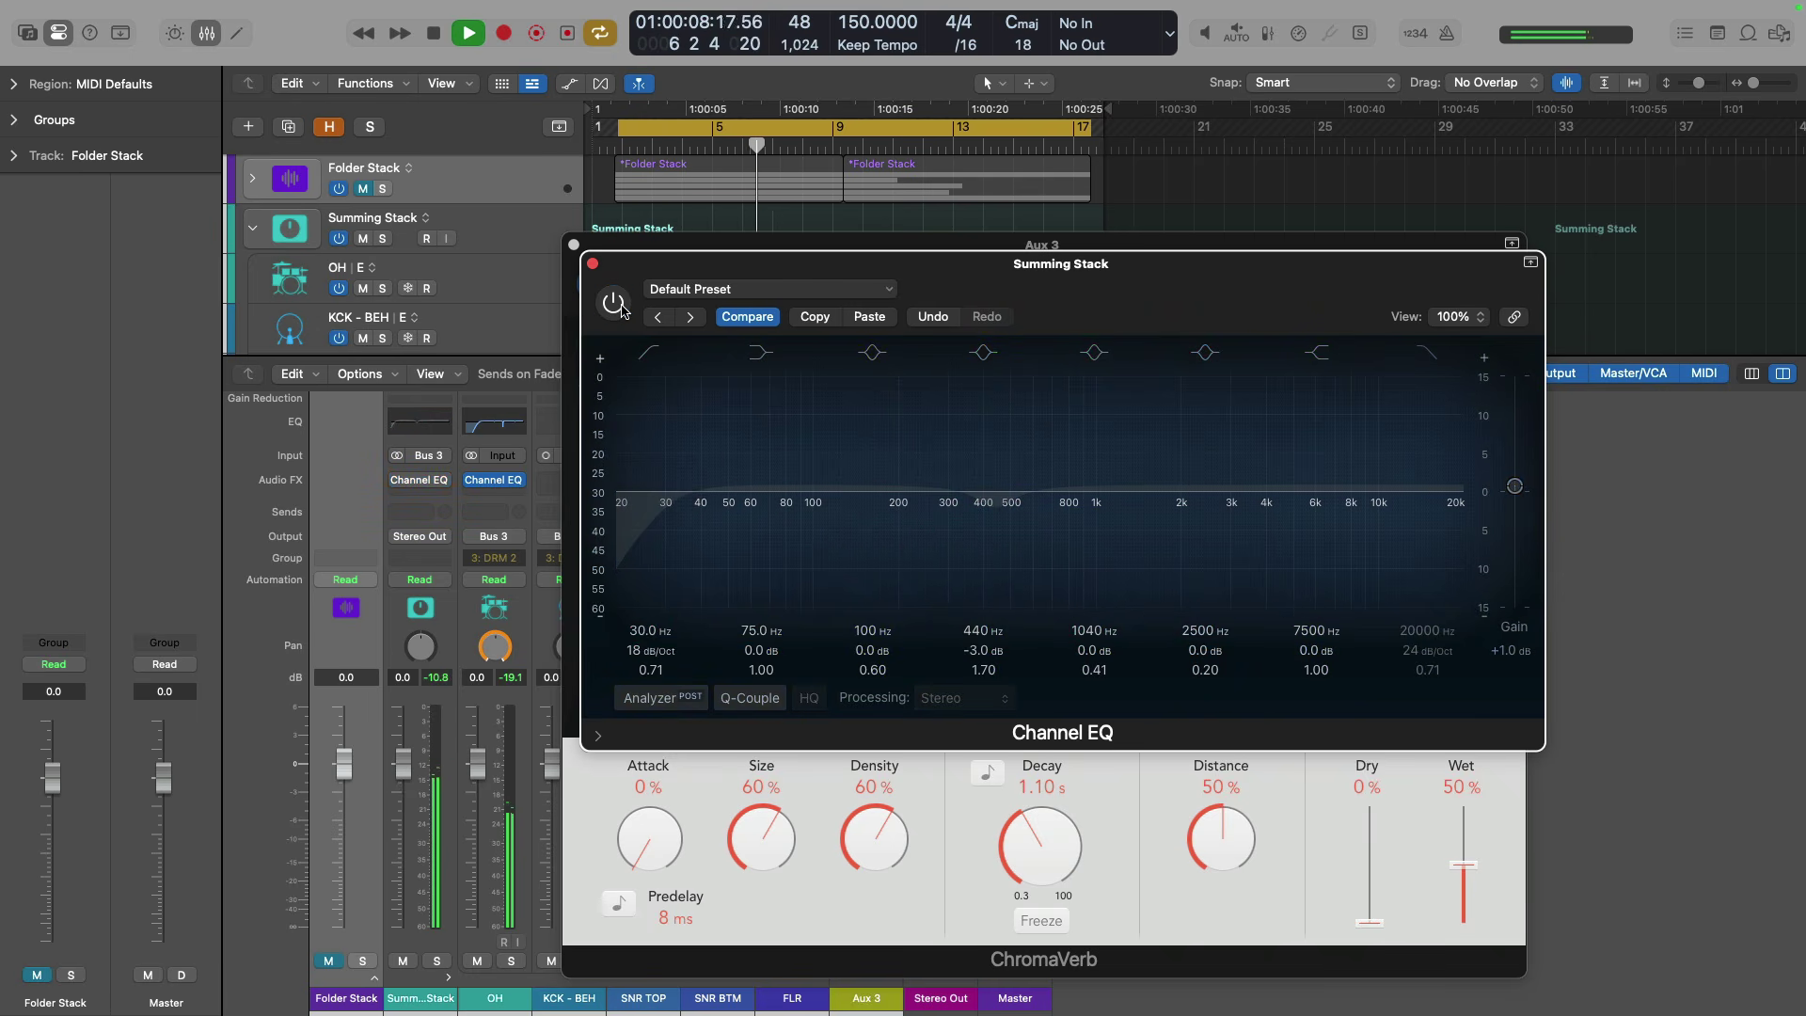
pyautogui.click(619, 307)
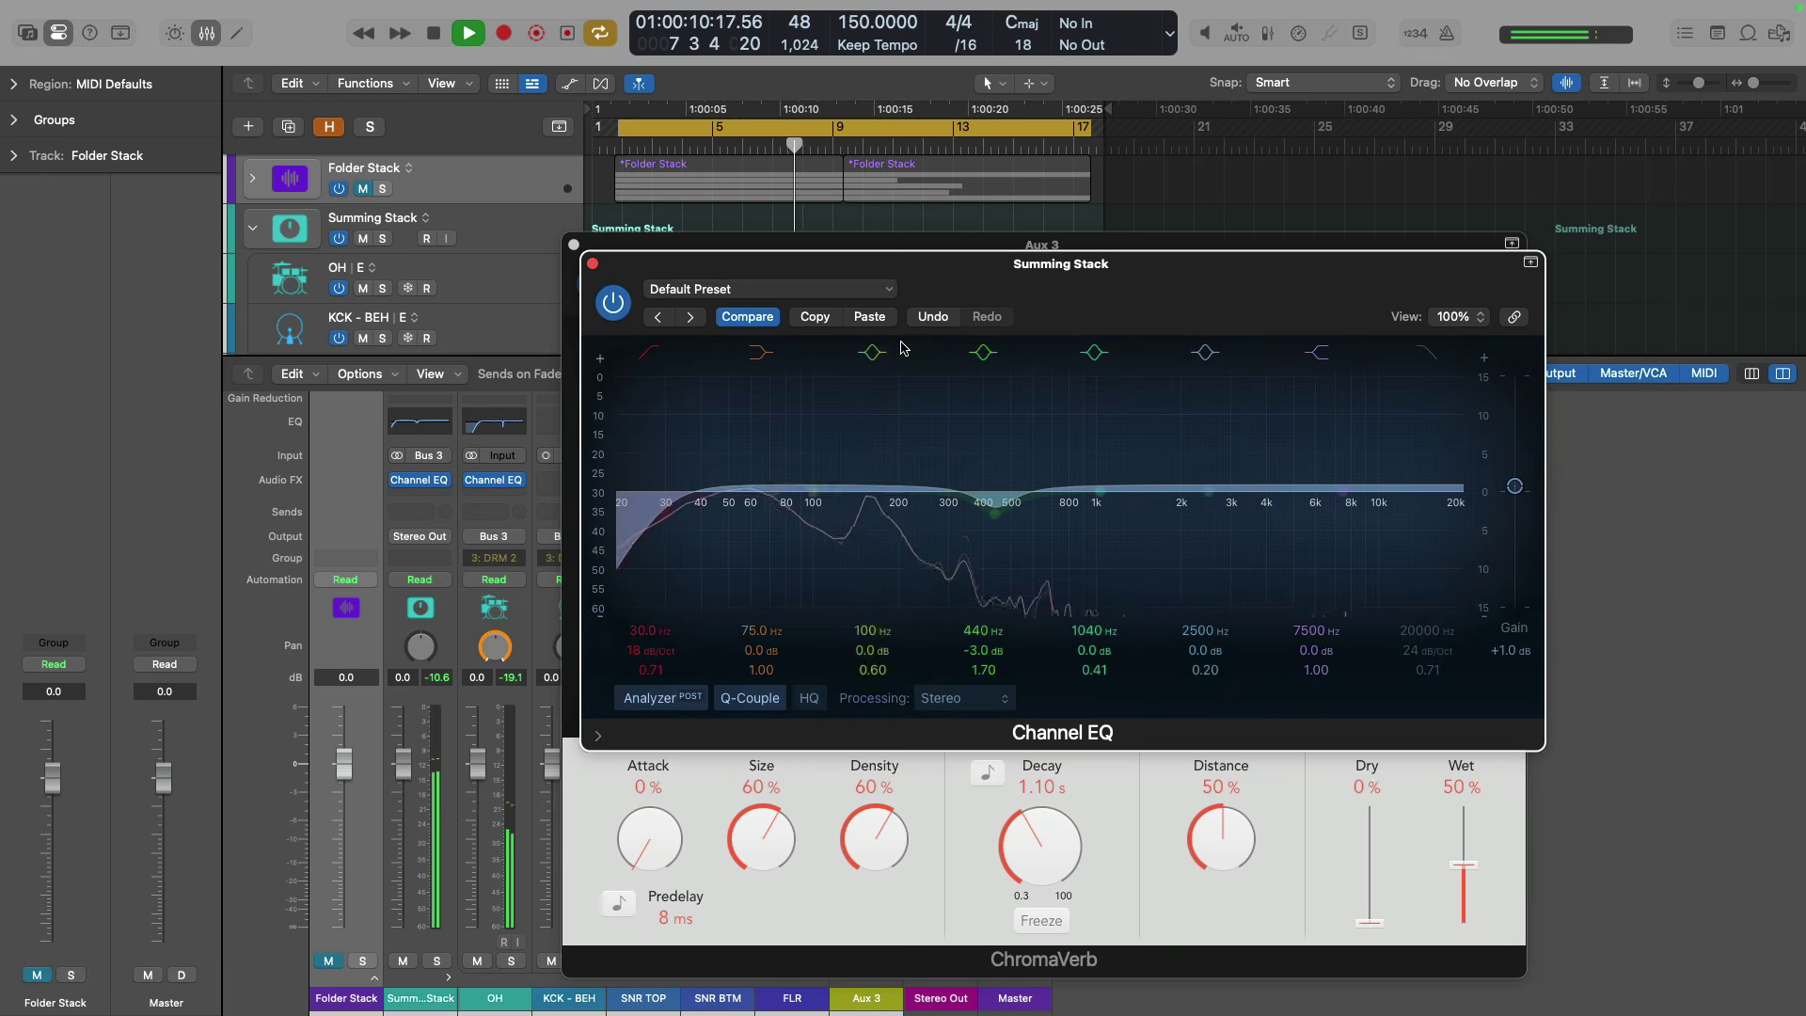
pyautogui.press('space')
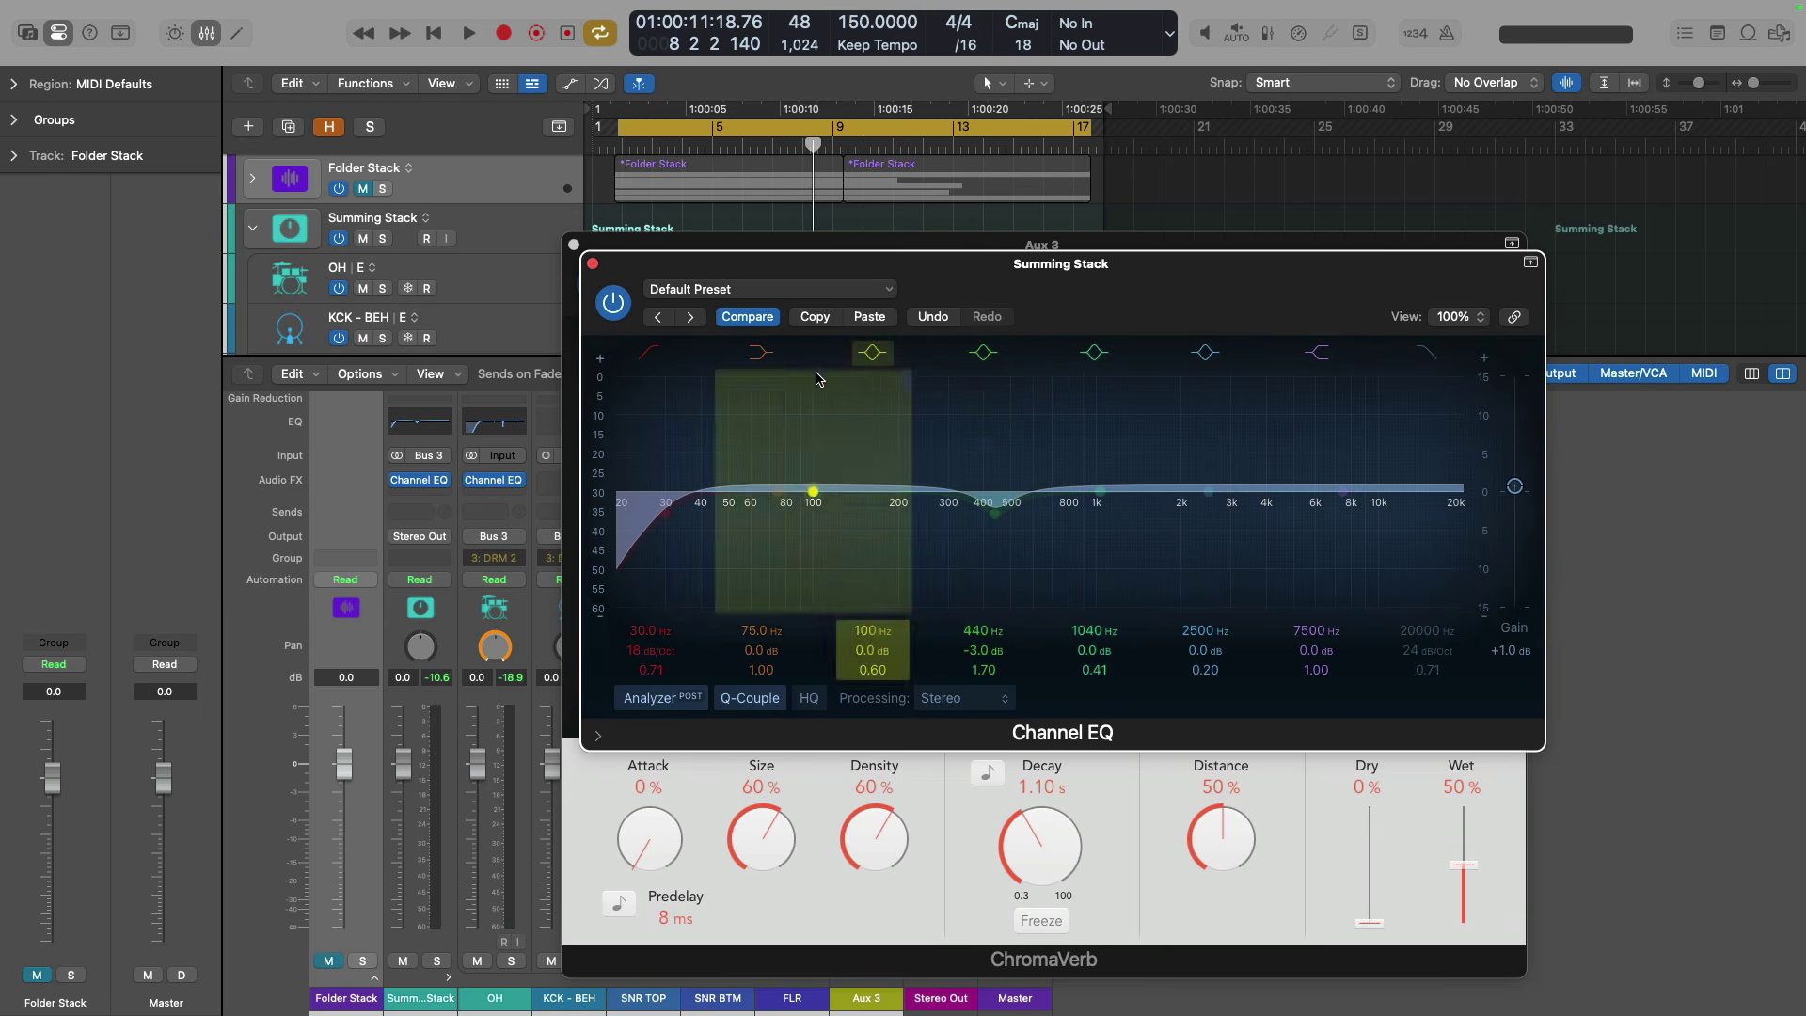
pyautogui.click(592, 264)
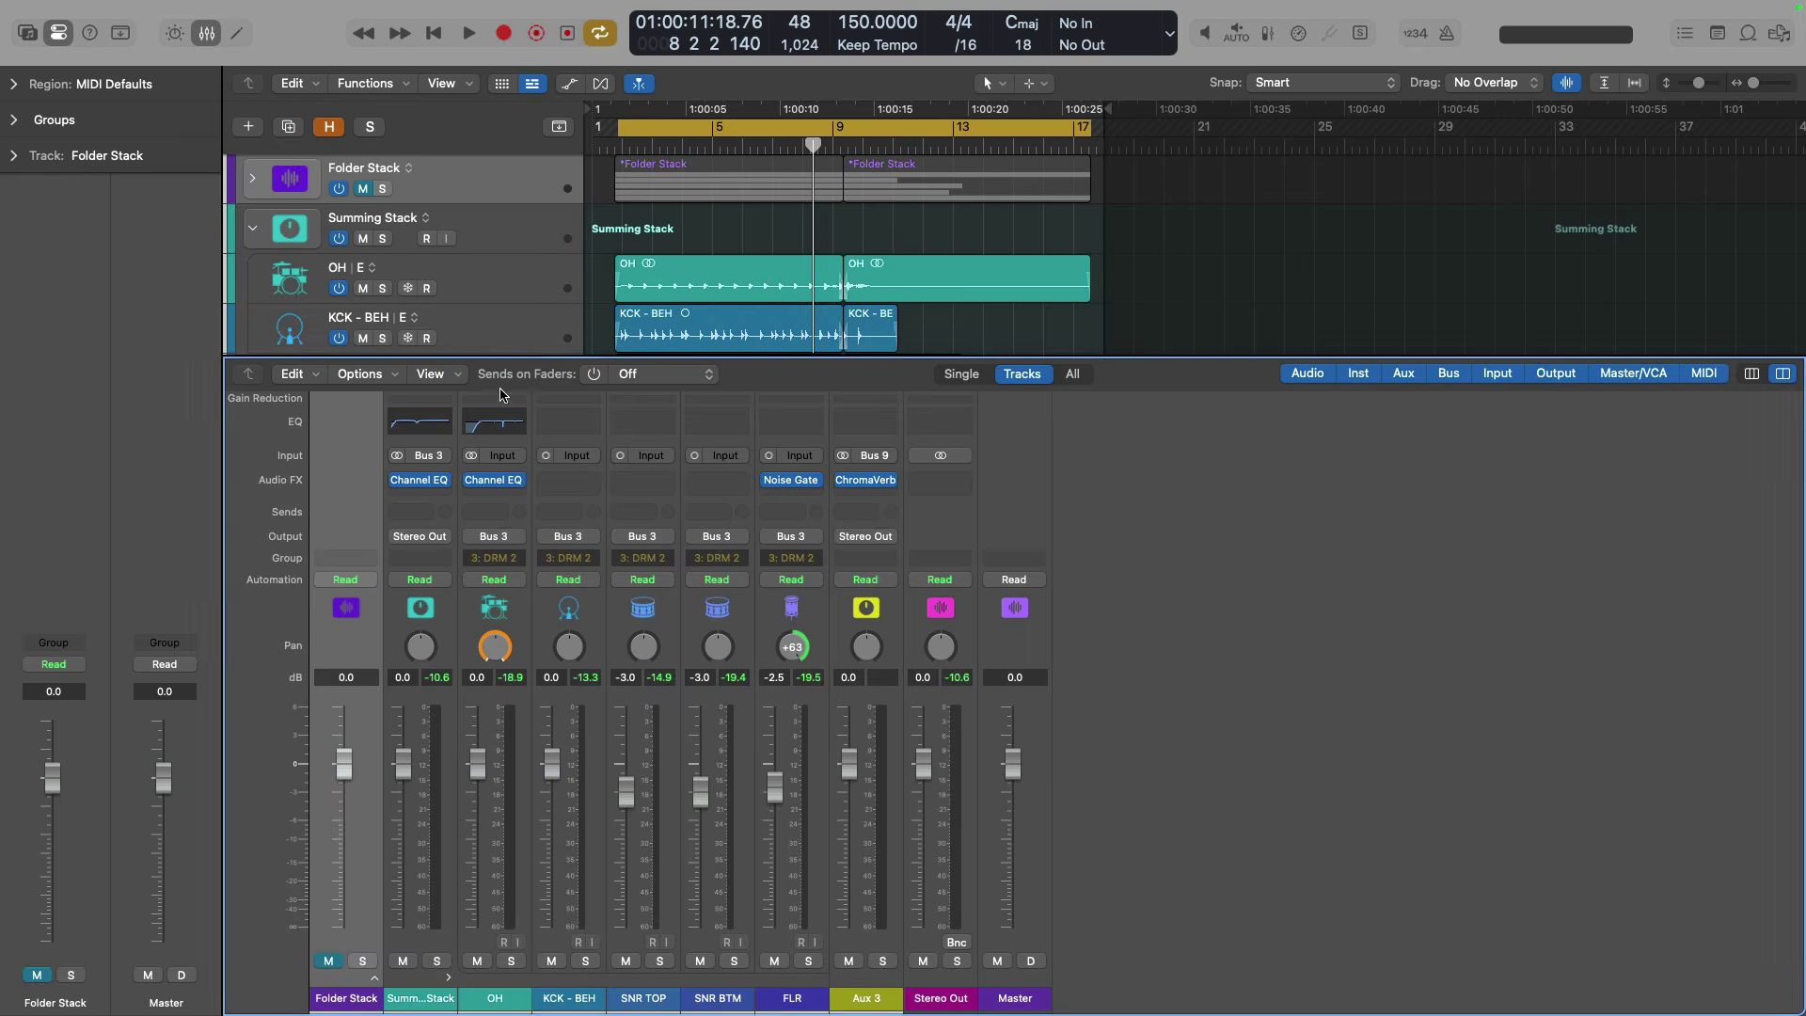
# Insert ChromaGlow after the Summing Stack's Channel EQ with the Squeeze model, and set Squeeze to 5% during playback.
pyautogui.click(443, 483)
pyautogui.click(451, 553)
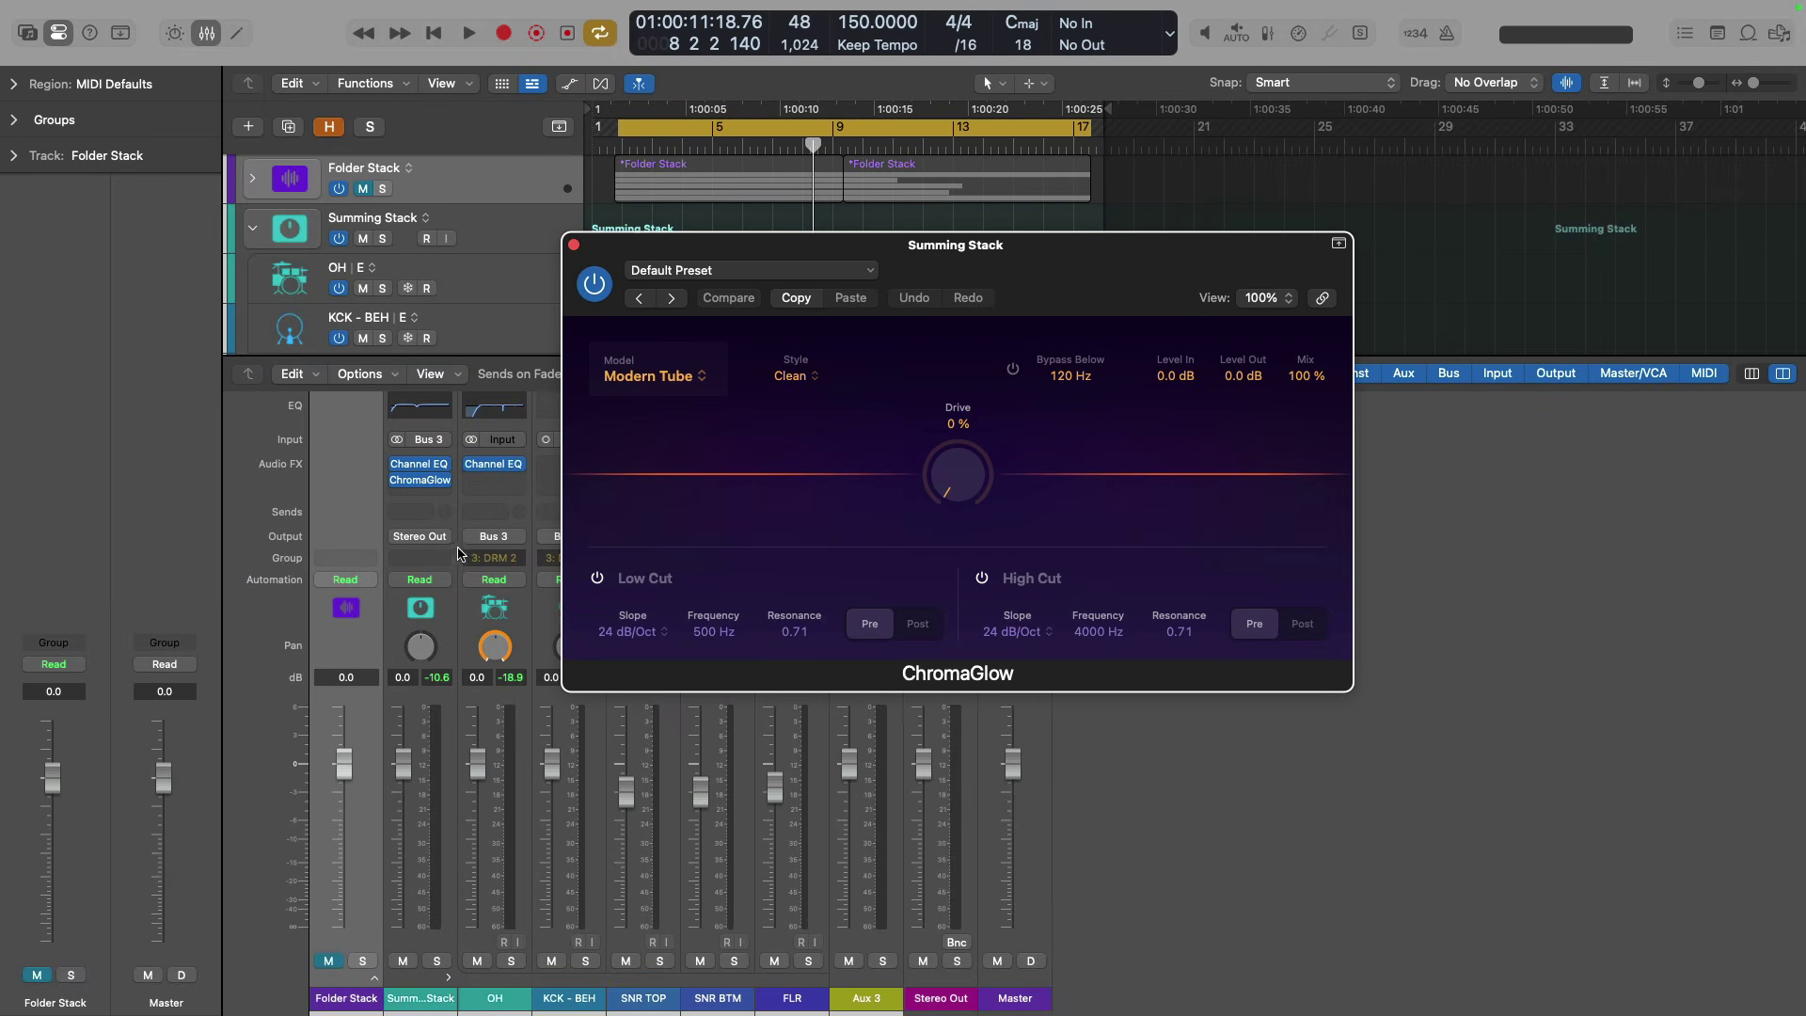
pyautogui.click(636, 393)
pyautogui.click(659, 467)
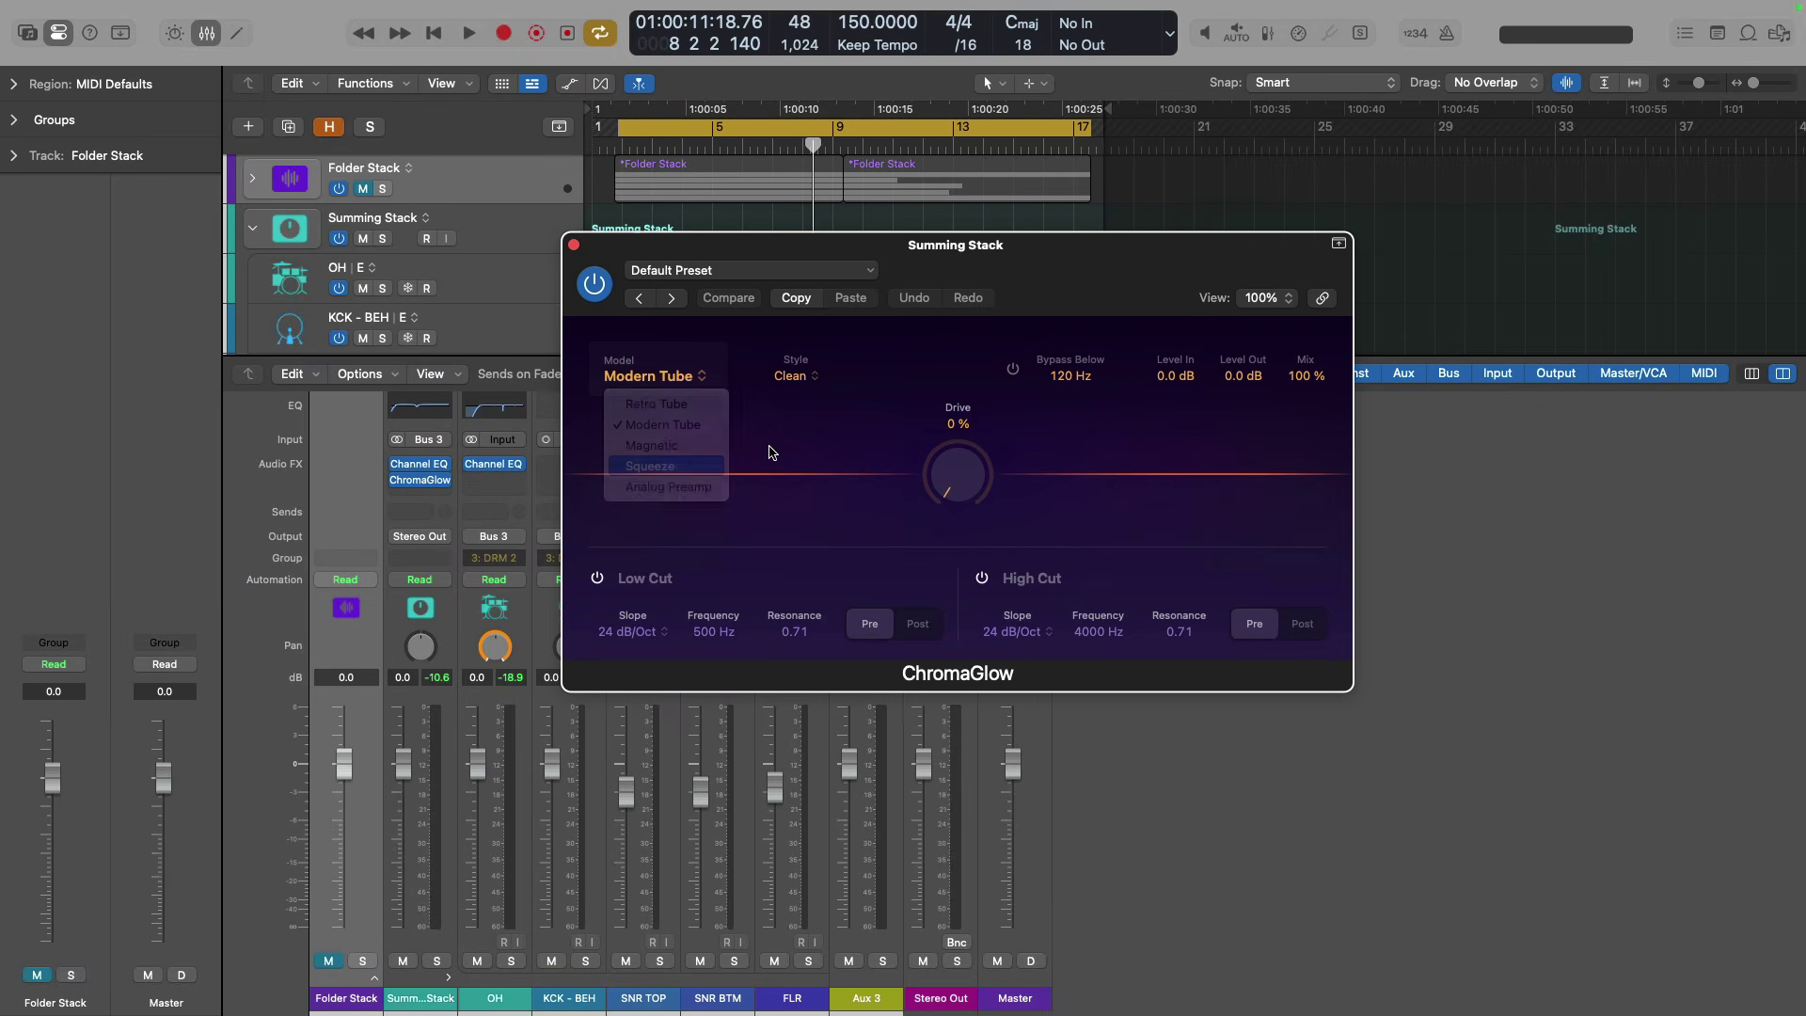
pyautogui.press('space')
pyautogui.moveTo(948, 478); pyautogui.dragTo(949, 470)
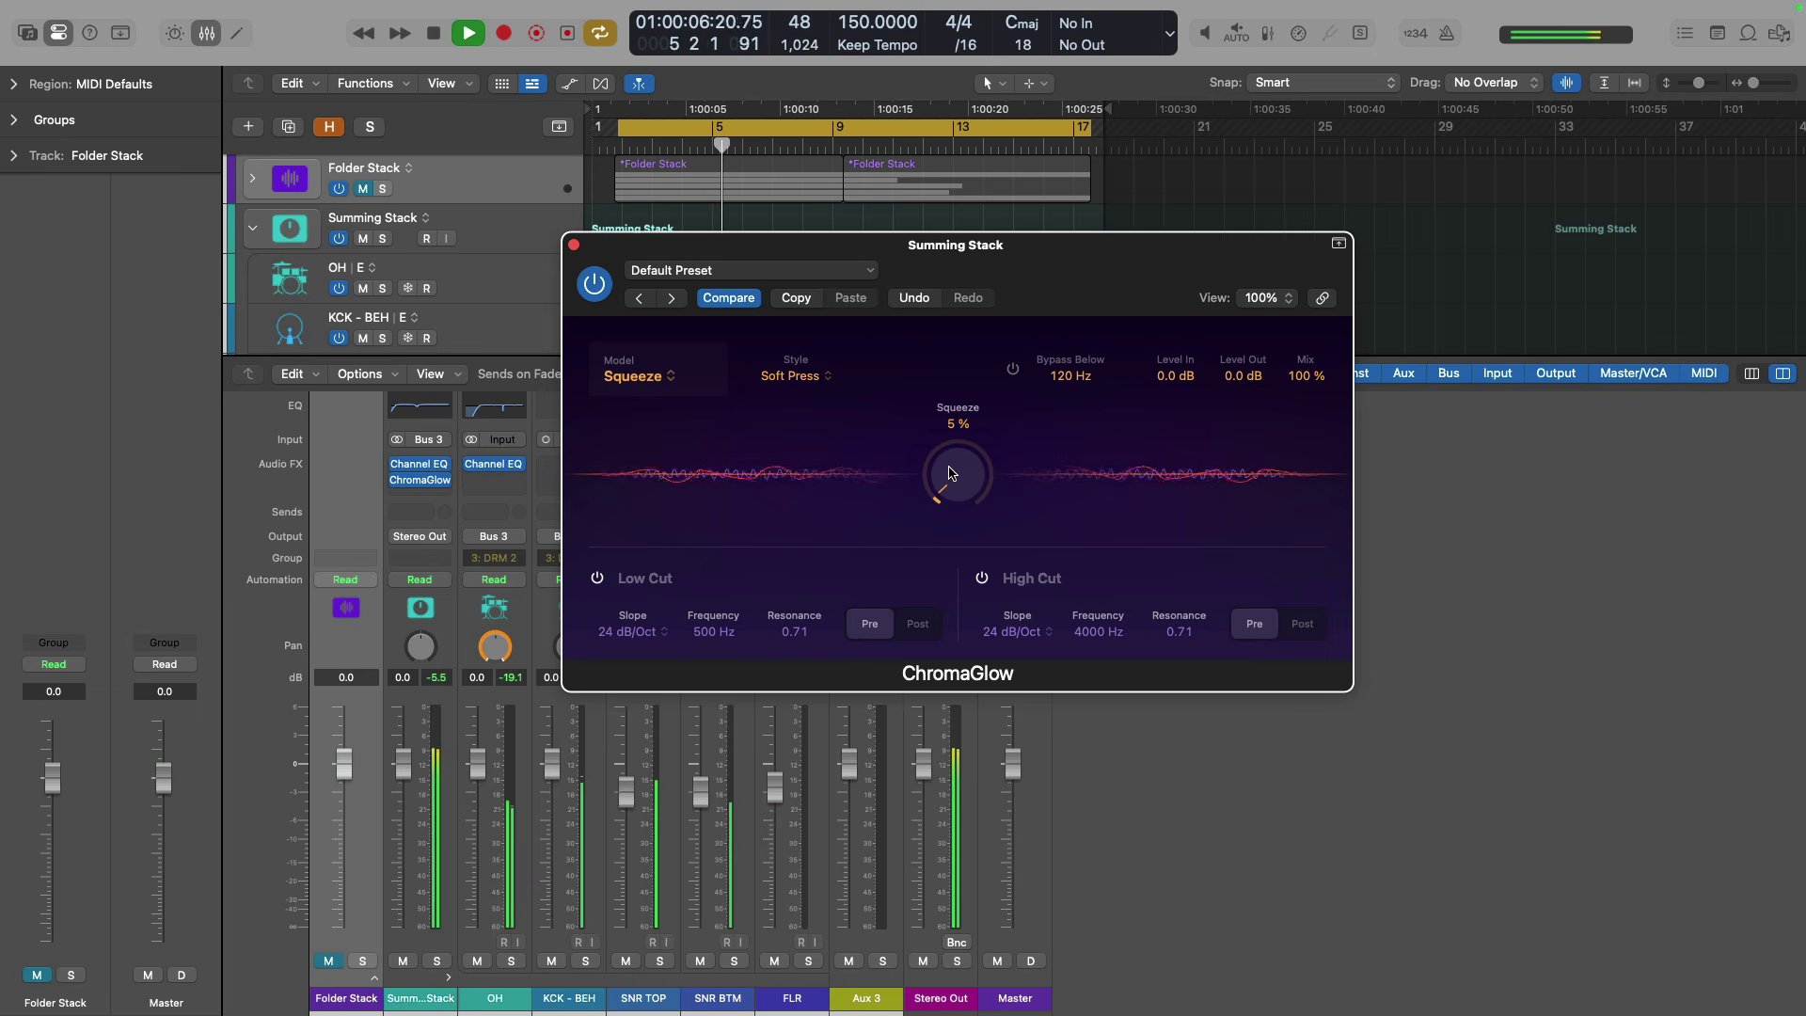
# Lower ChromaGlow's Level Out to -1.9 dB, compare the drums with the effect bypassed and active, and close the plug-in.
pyautogui.moveTo(1228, 377); pyautogui.dragTo(1229, 387)
pyautogui.click(601, 291)
pyautogui.click(595, 284)
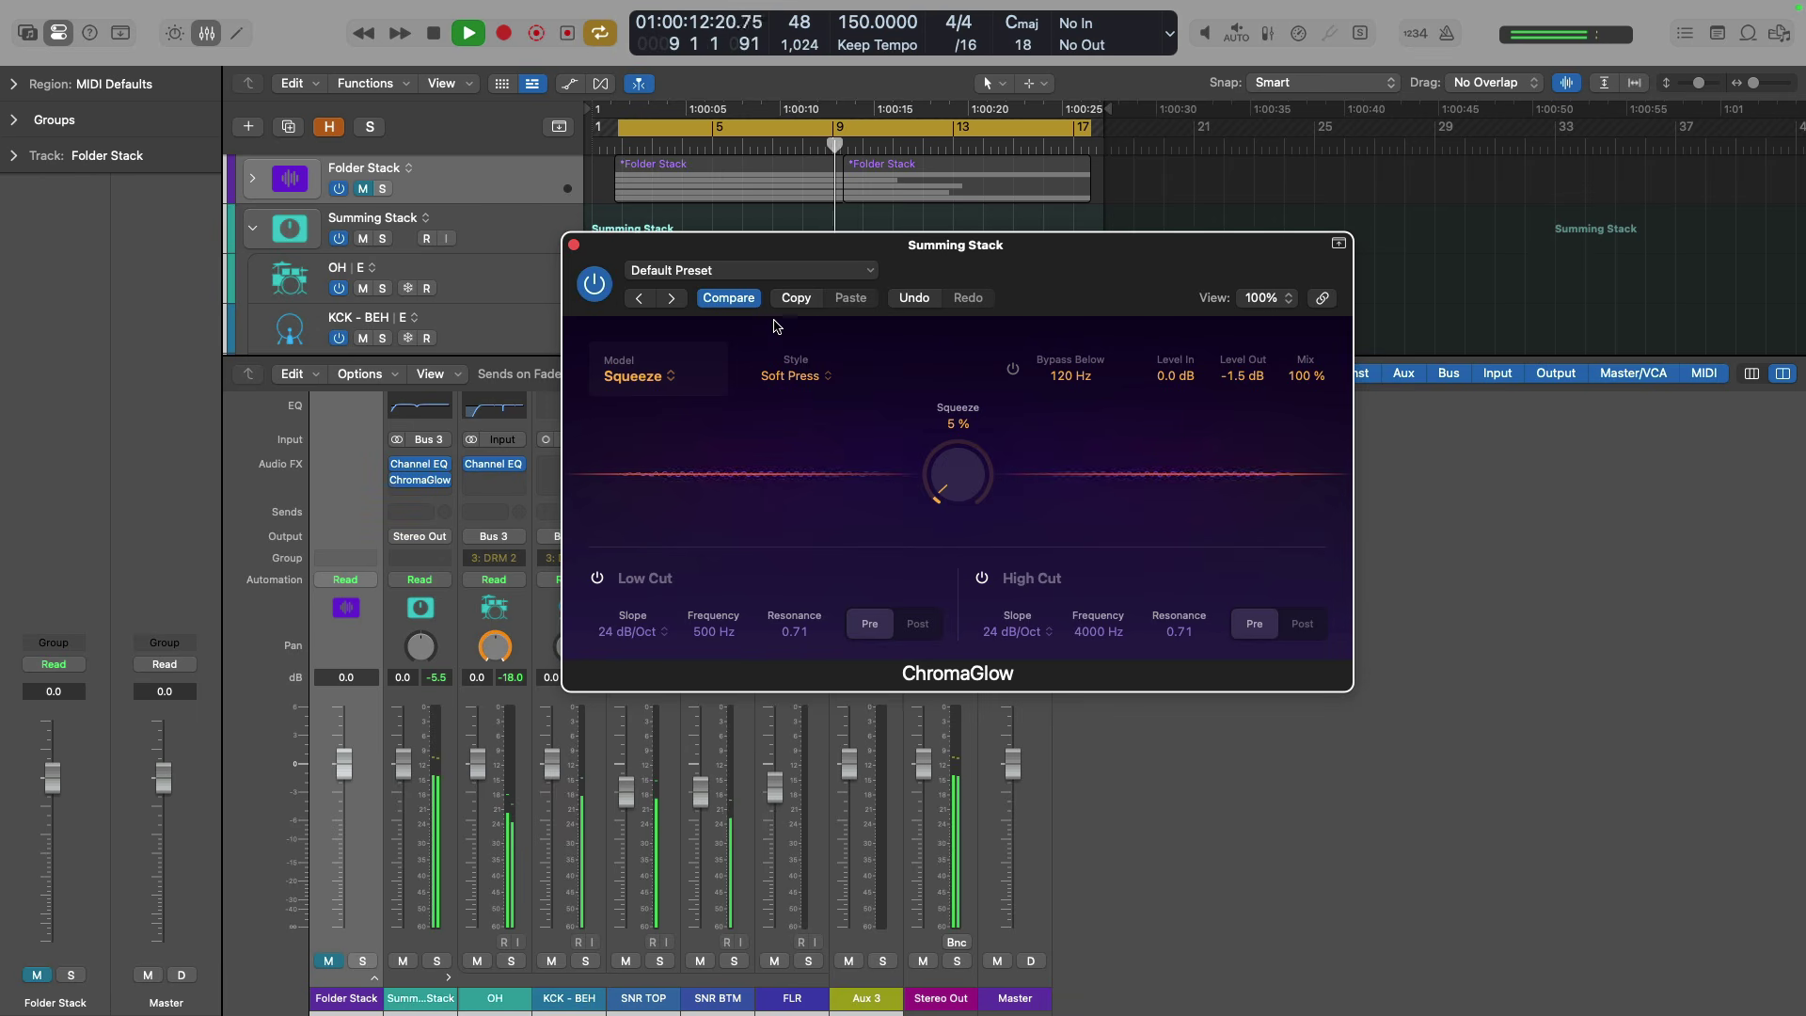
pyautogui.press('Return')
pyautogui.click(597, 290)
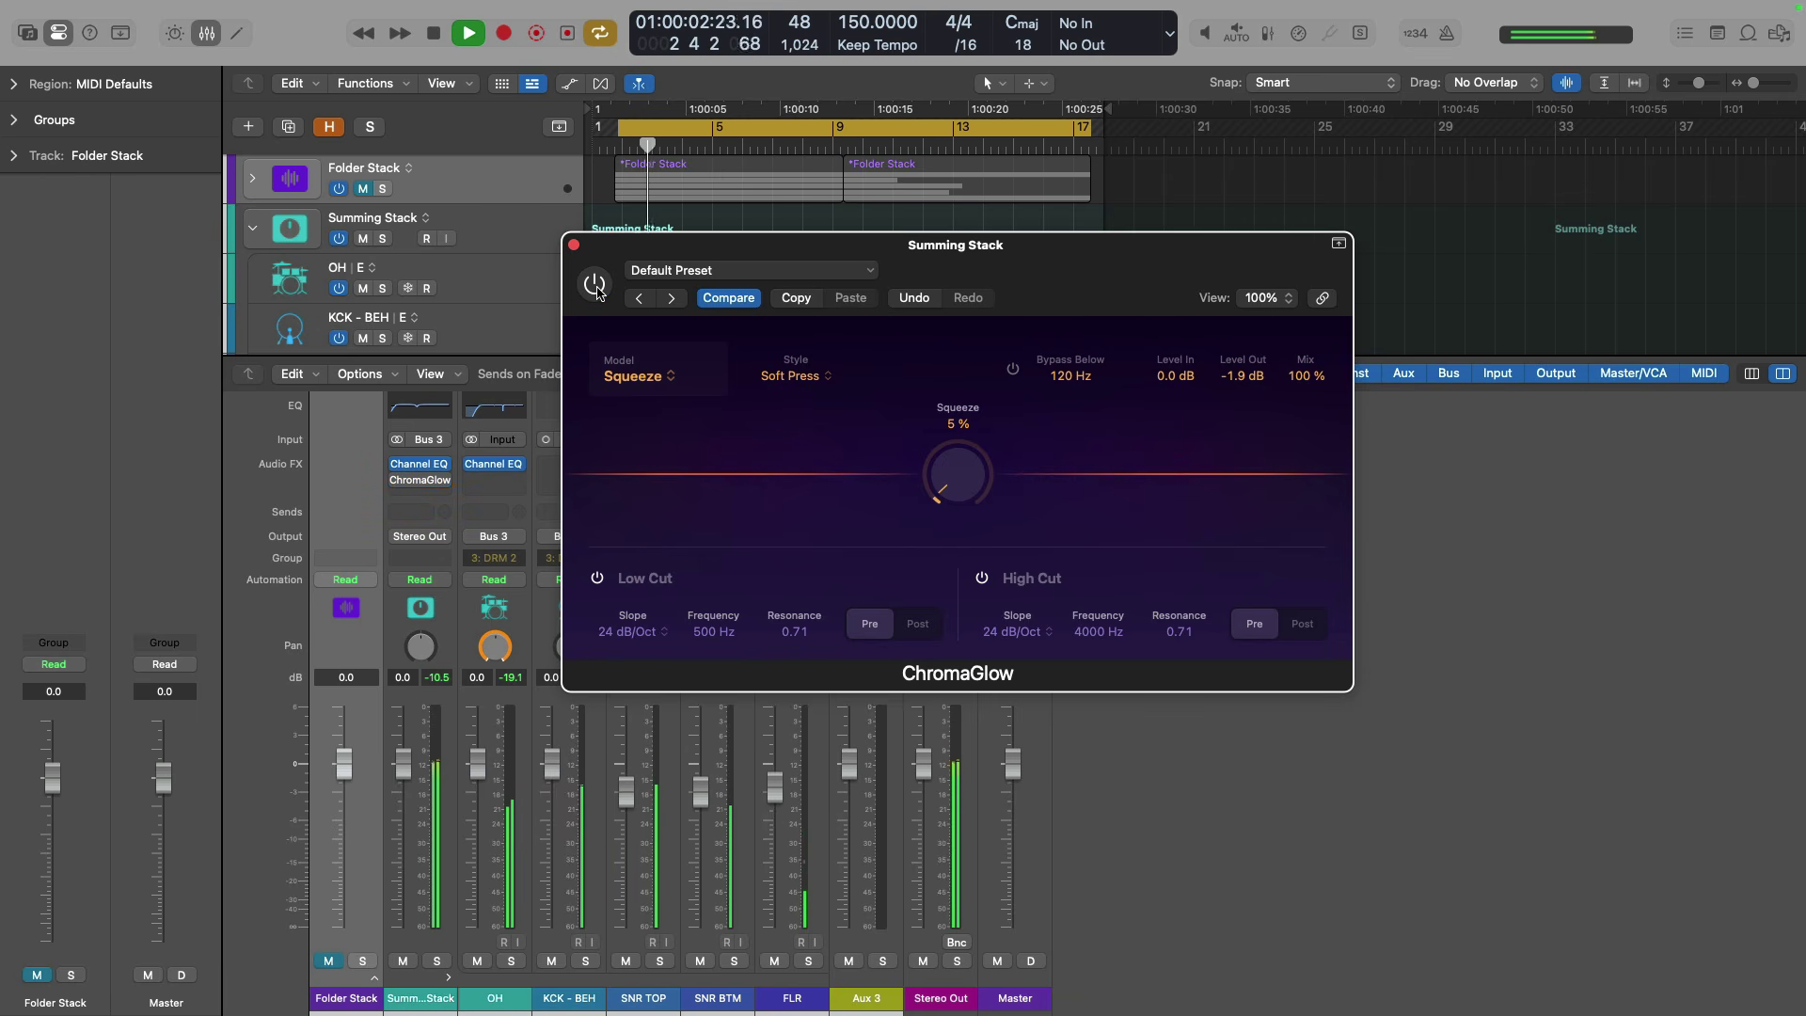
pyautogui.click(587, 286)
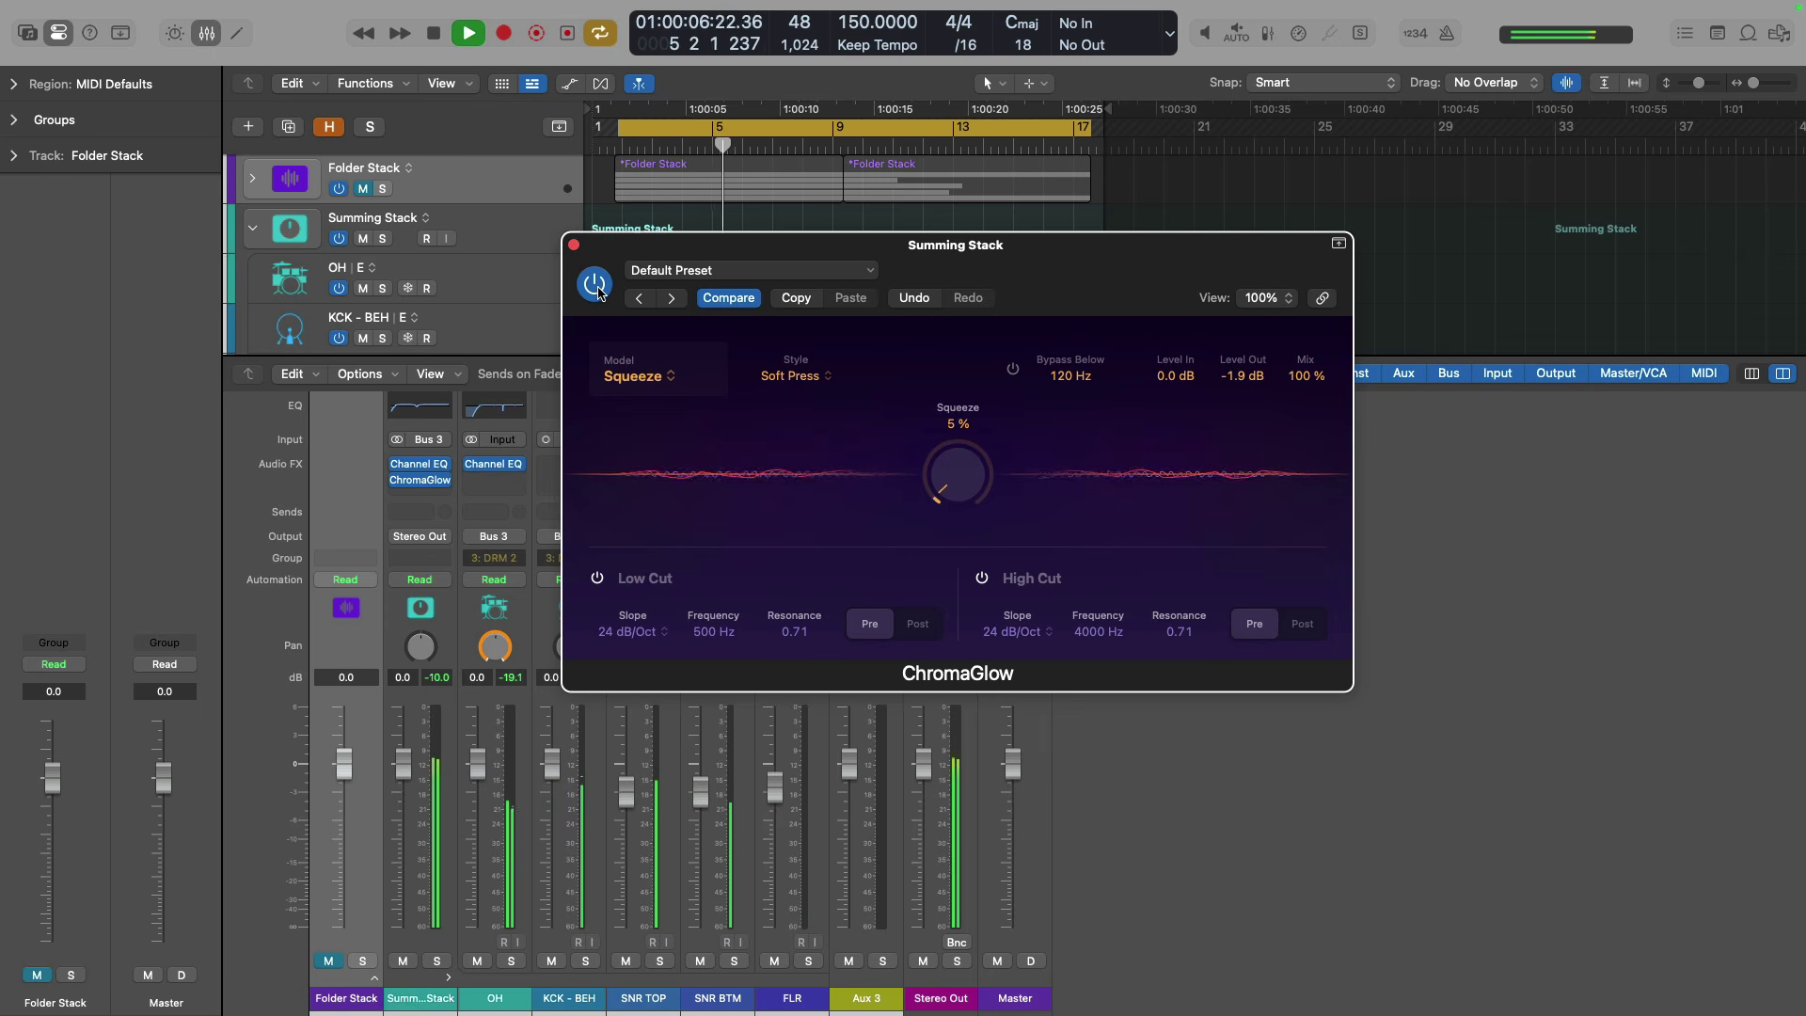
pyautogui.press('space')
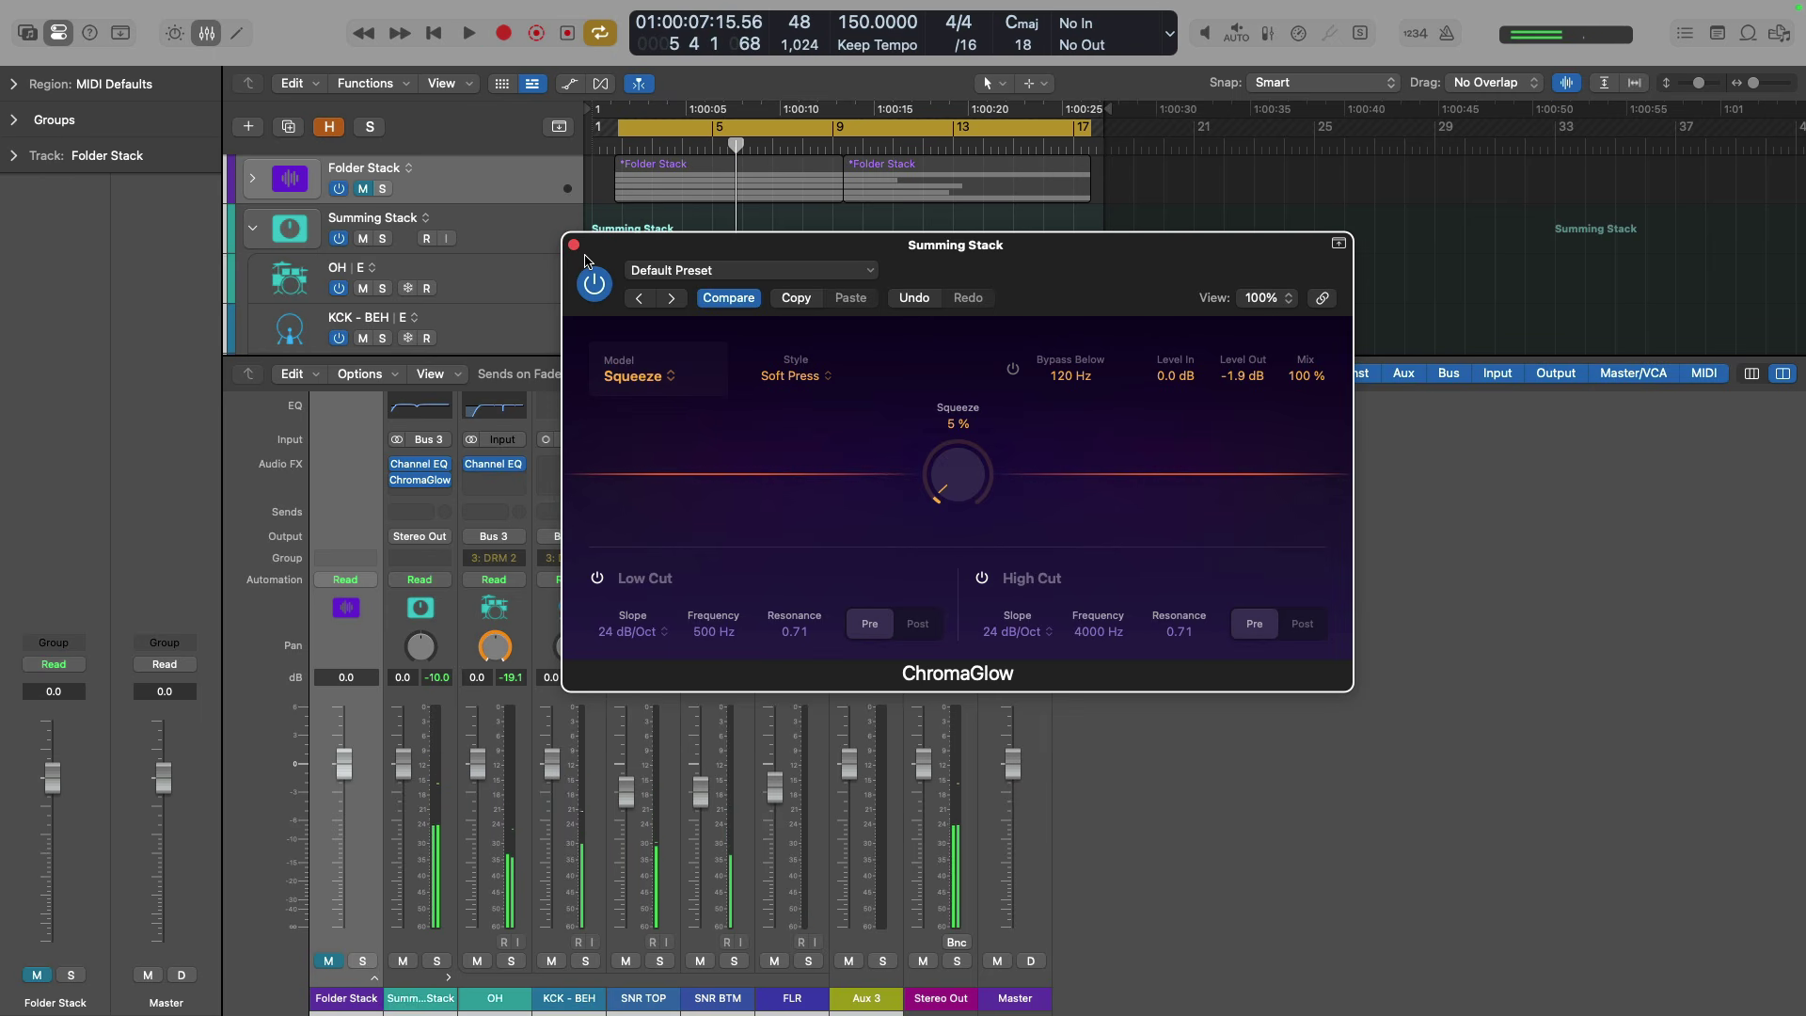
pyautogui.click(574, 246)
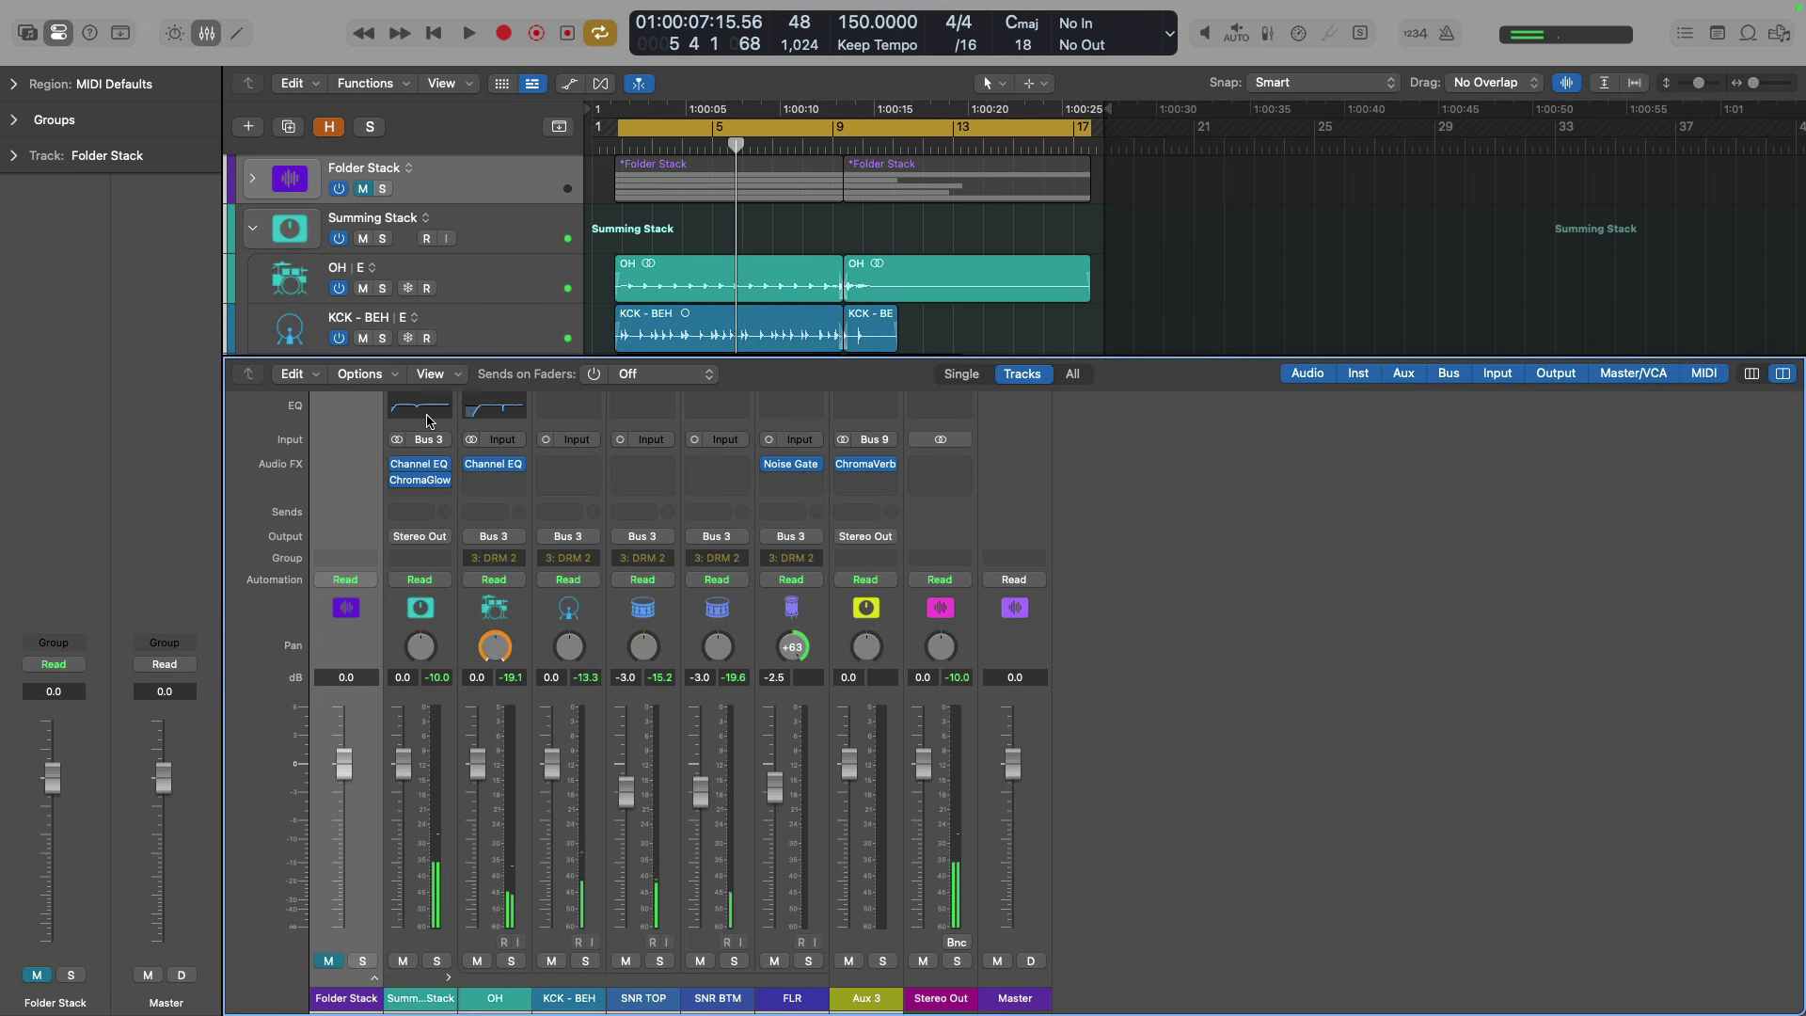
# Insert an Exciter below ChromaGlow on the Summing Stack and set its frequency to 20000 Hz.
pyautogui.click(420, 499)
pyautogui.write('exciter')
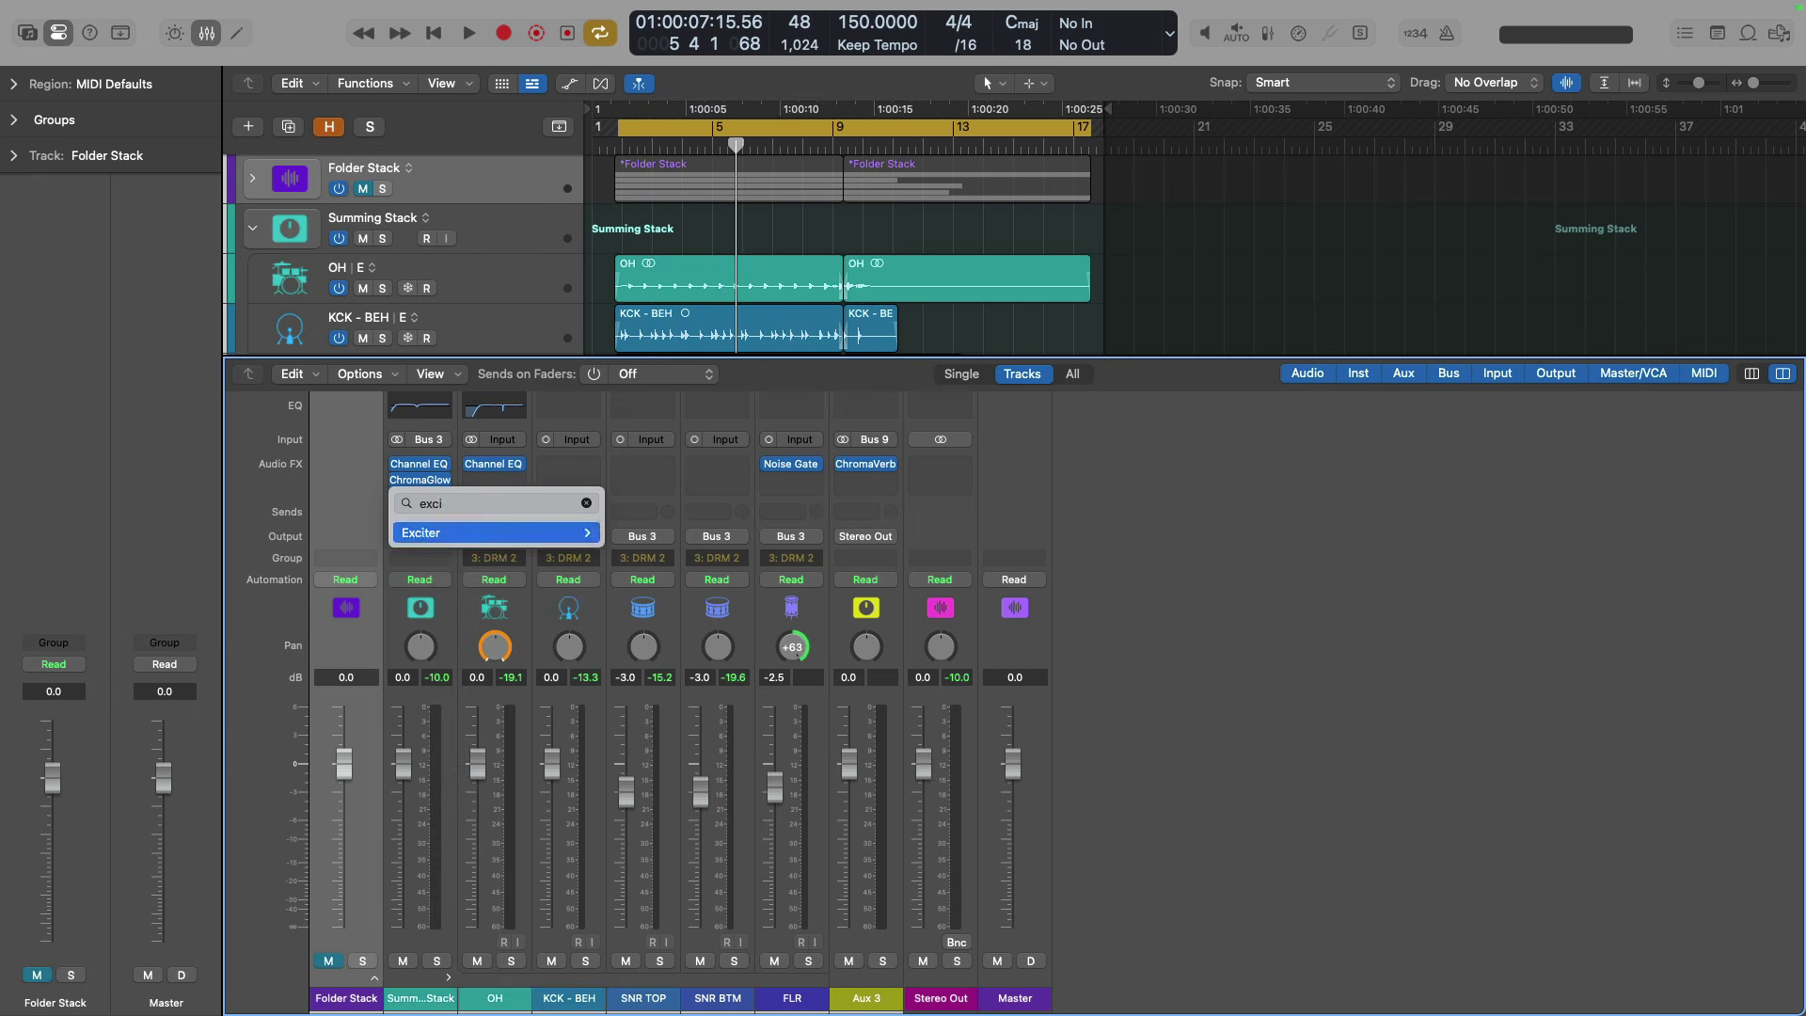
pyautogui.click(423, 546)
pyautogui.moveTo(784, 385); pyautogui.dragTo(855, 377)
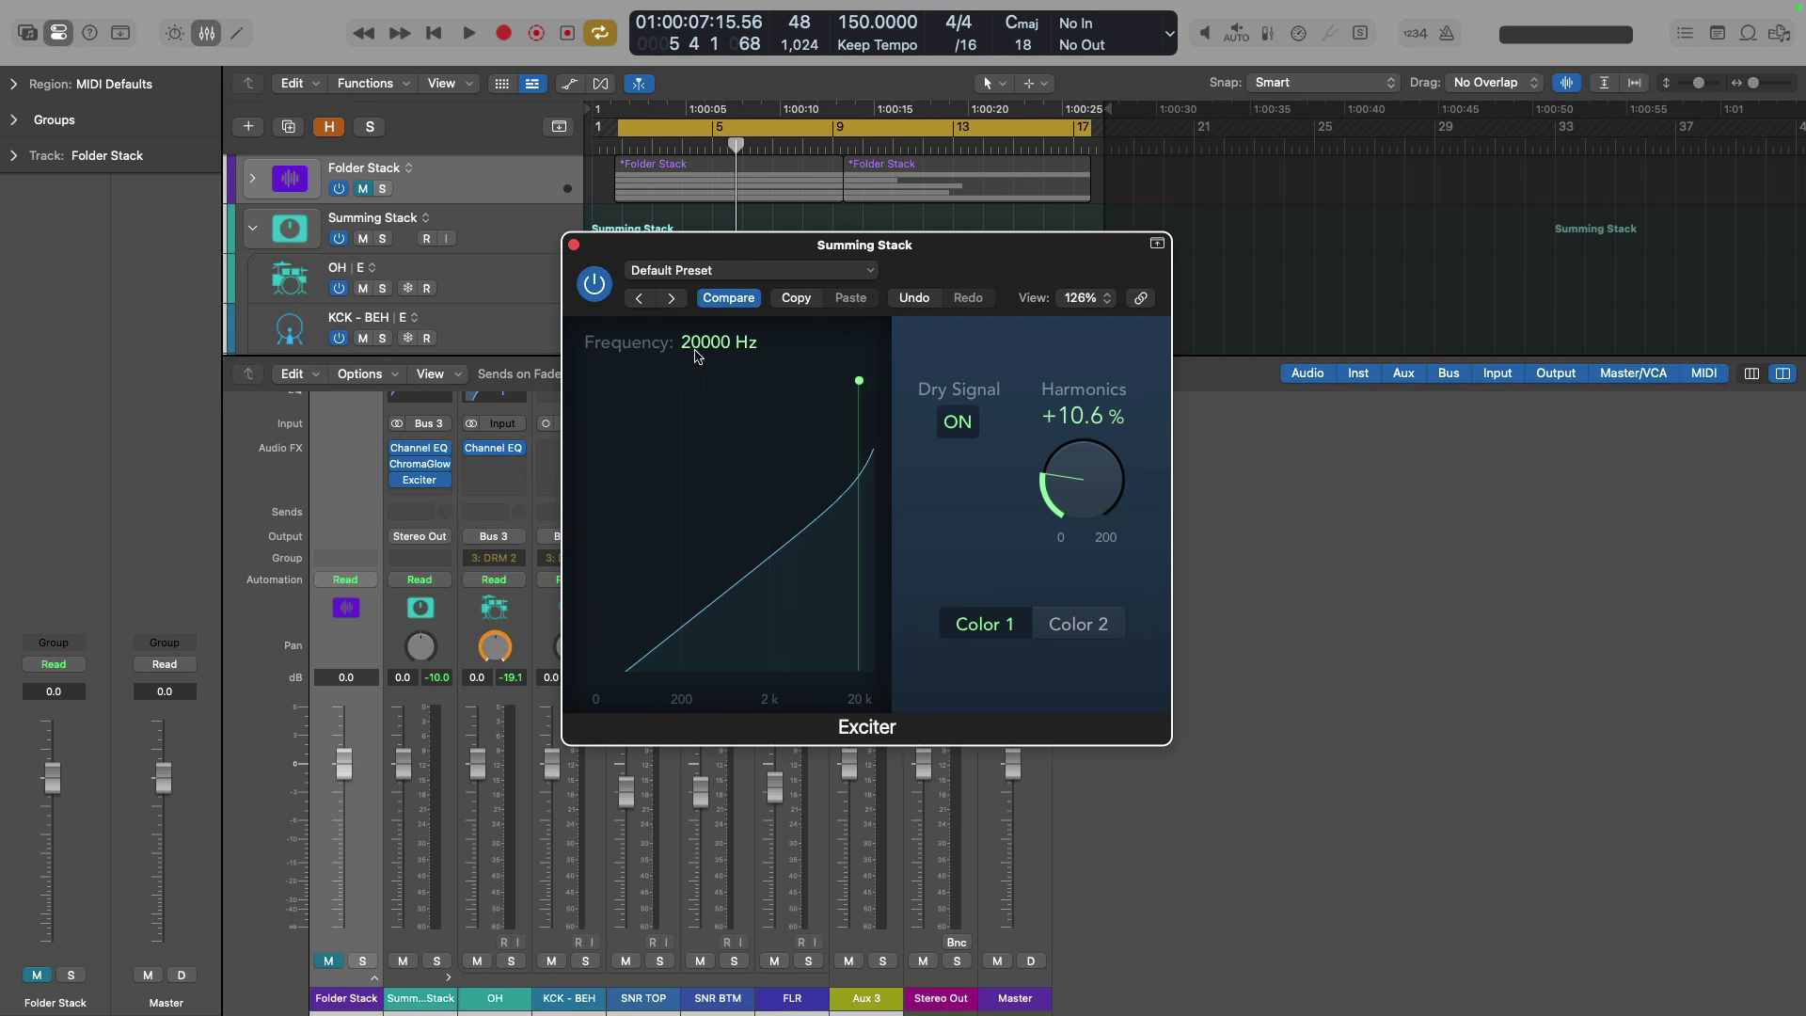
# Set the Exciter's Harmonics to +110% during playback, compare against bypass, and close the plug-in.
pyautogui.press('space')
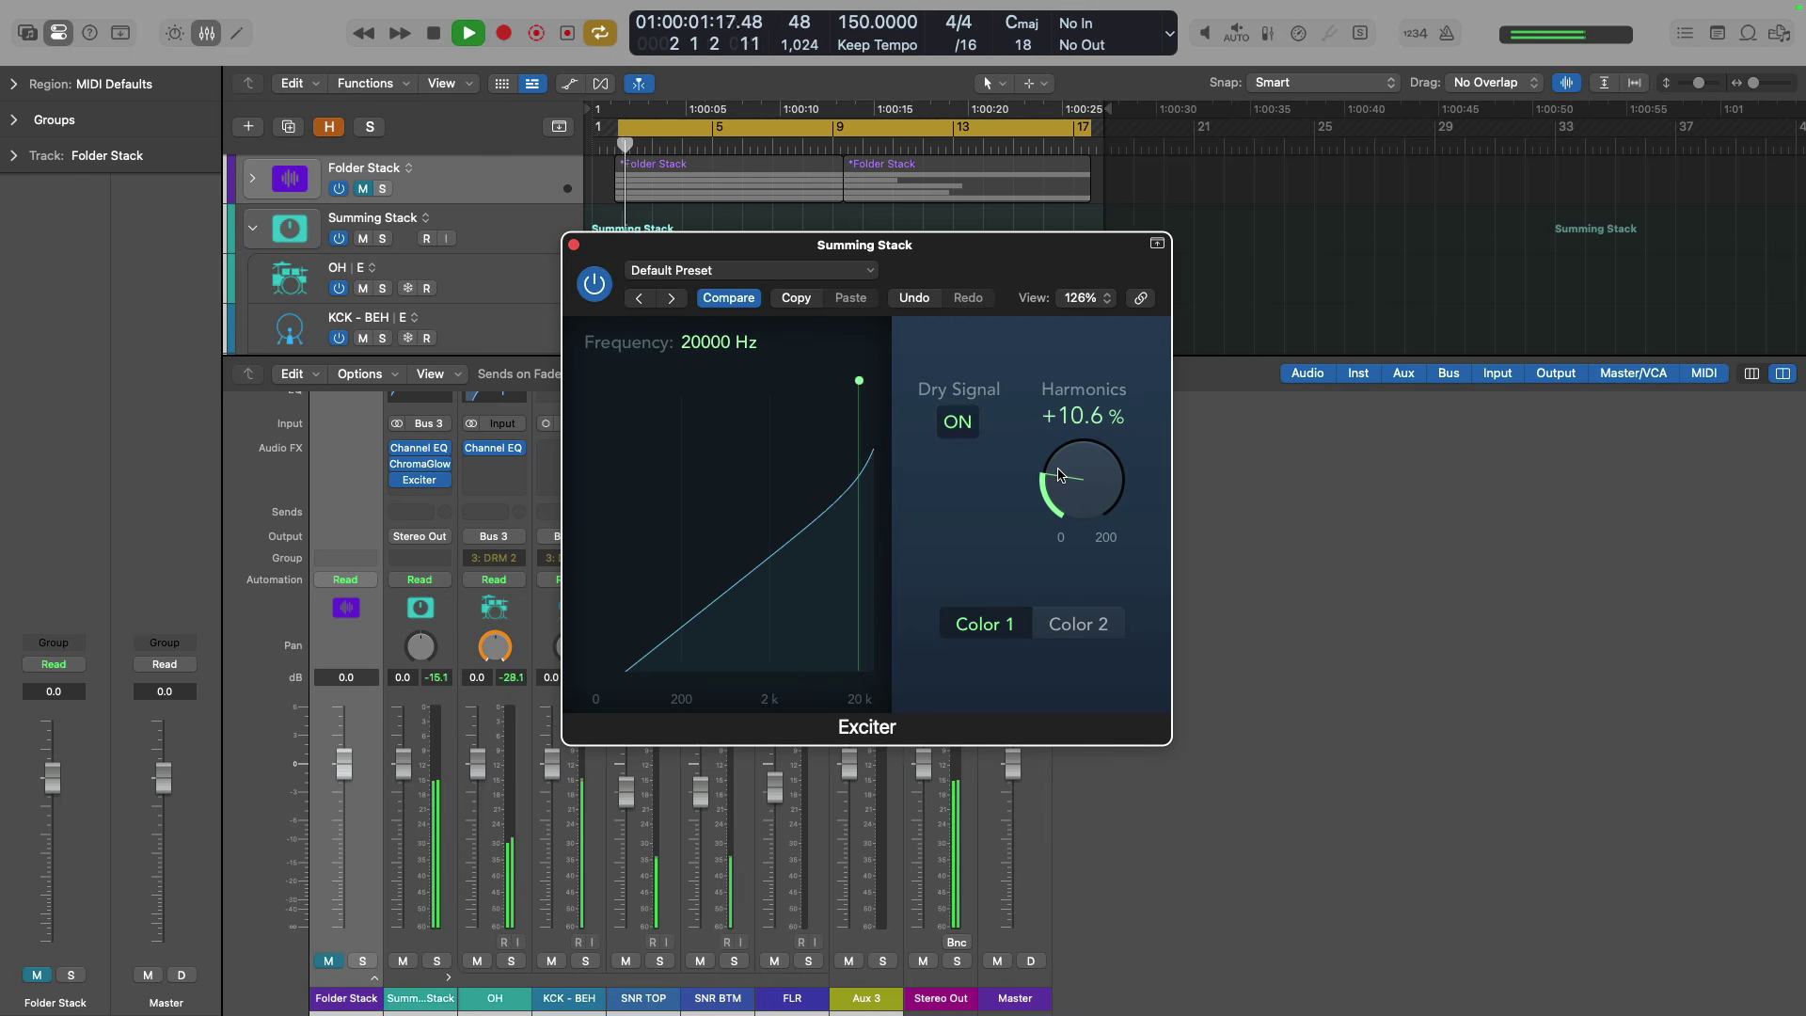
pyautogui.moveTo(1058, 476); pyautogui.dragTo(1064, 336)
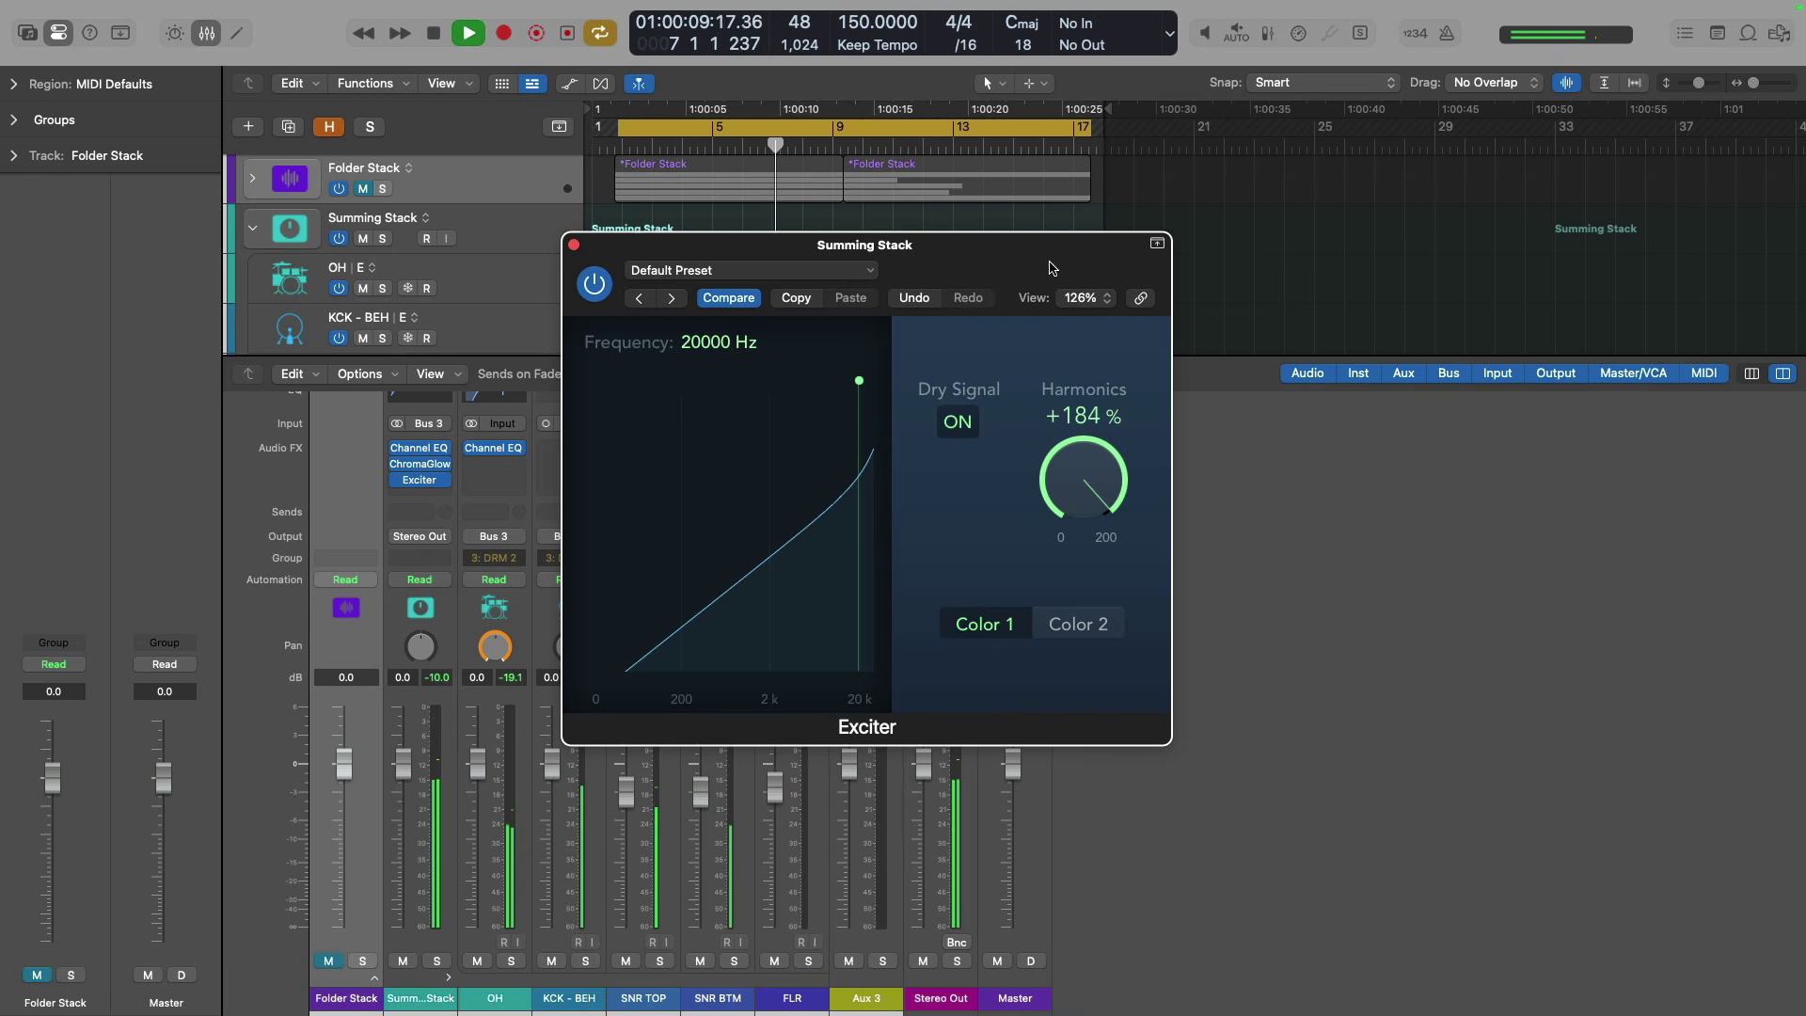
pyautogui.click(596, 285)
pyautogui.moveTo(1058, 468); pyautogui.dragTo(1054, 532)
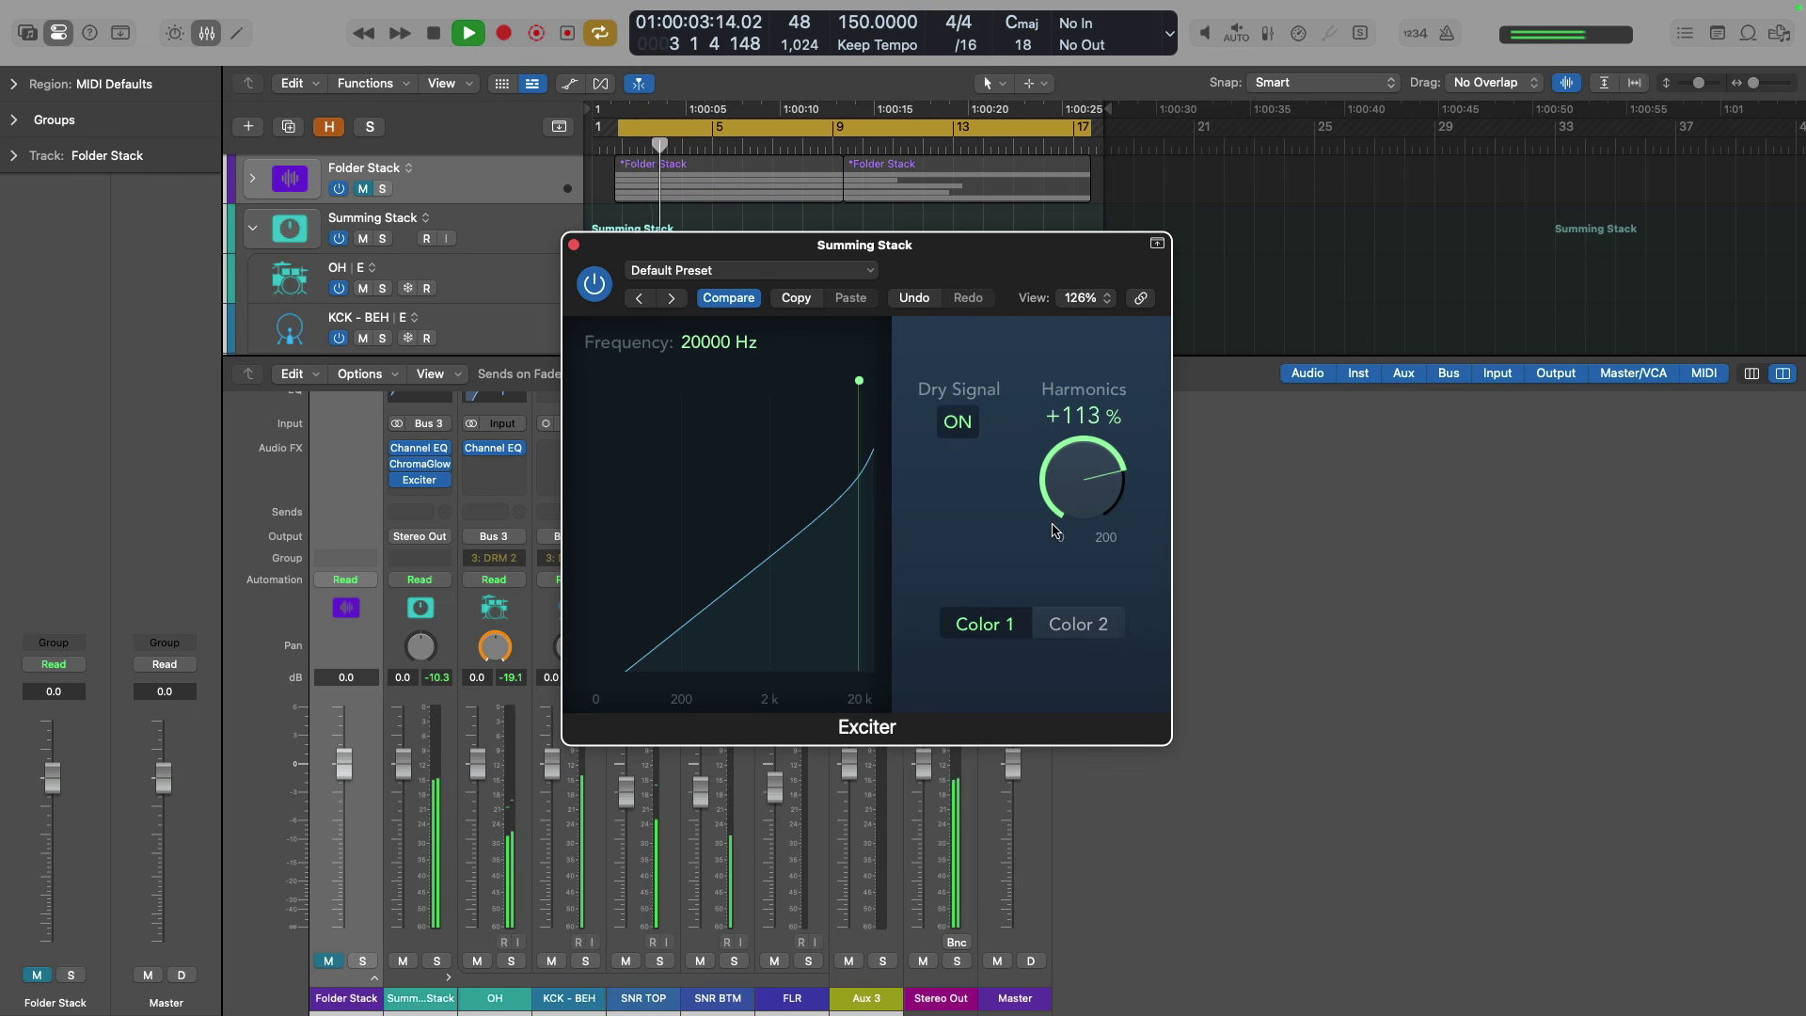
pyautogui.click(595, 285)
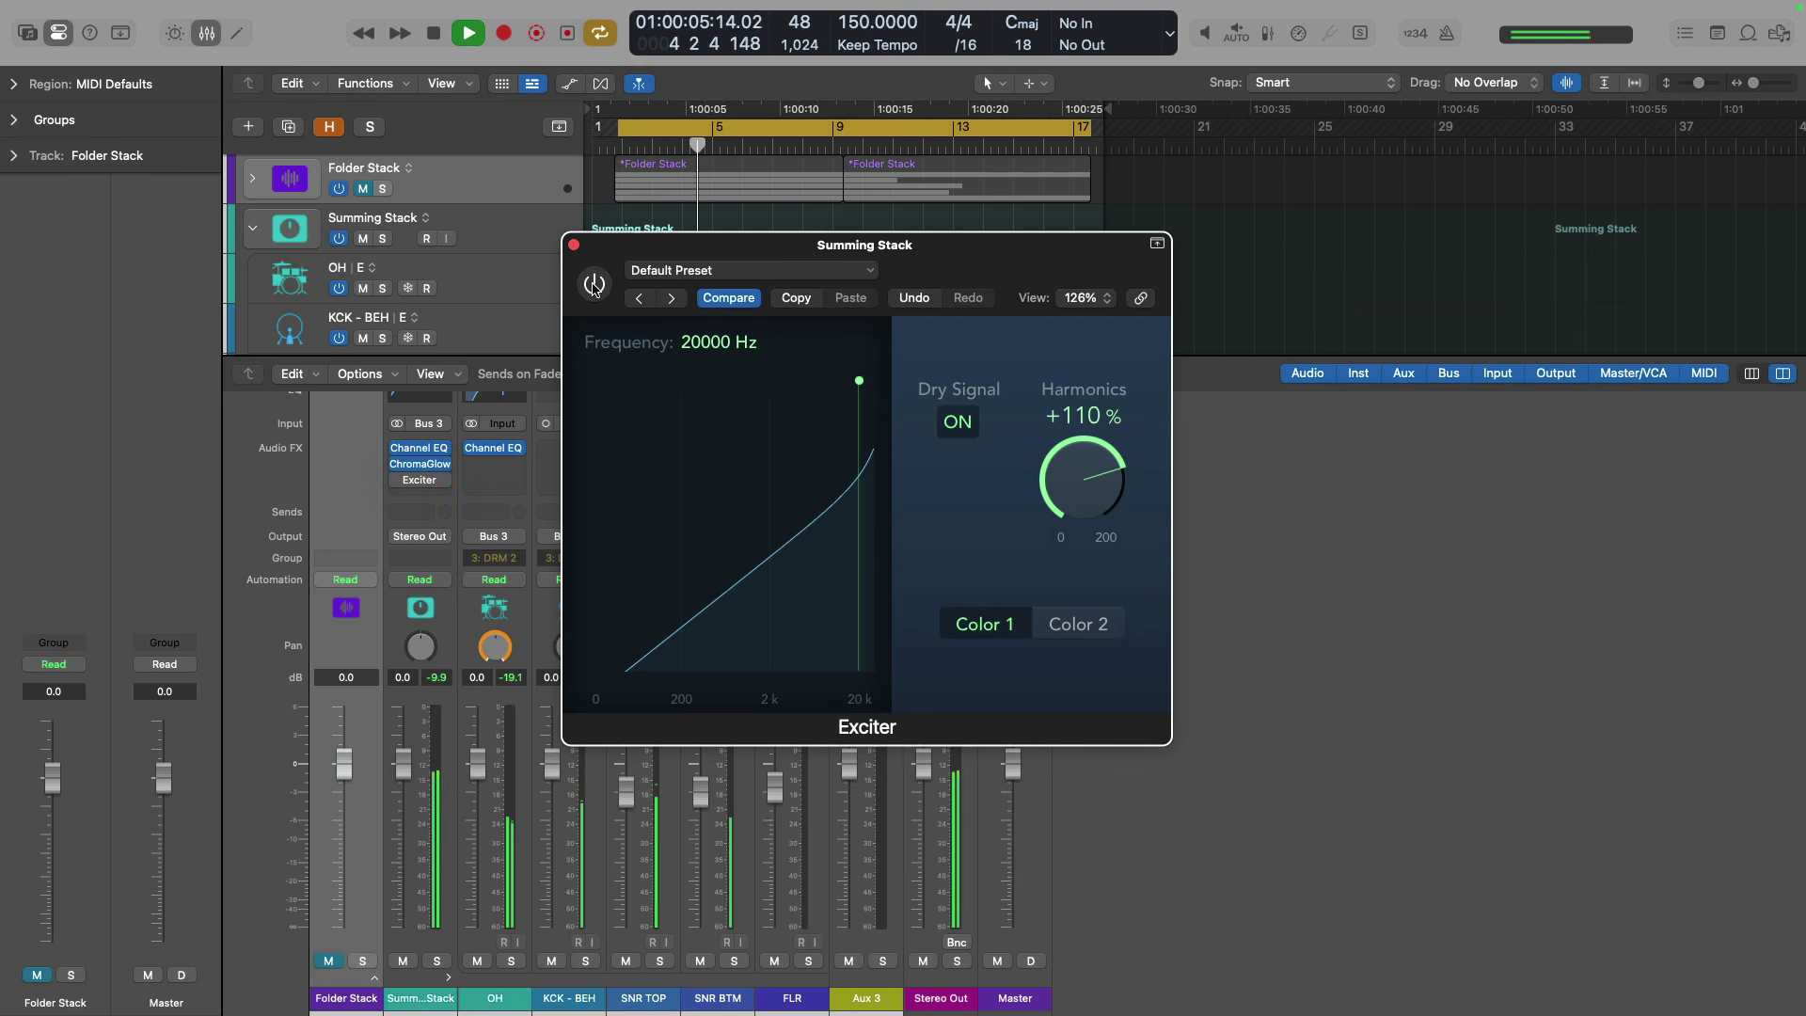
pyautogui.click(594, 287)
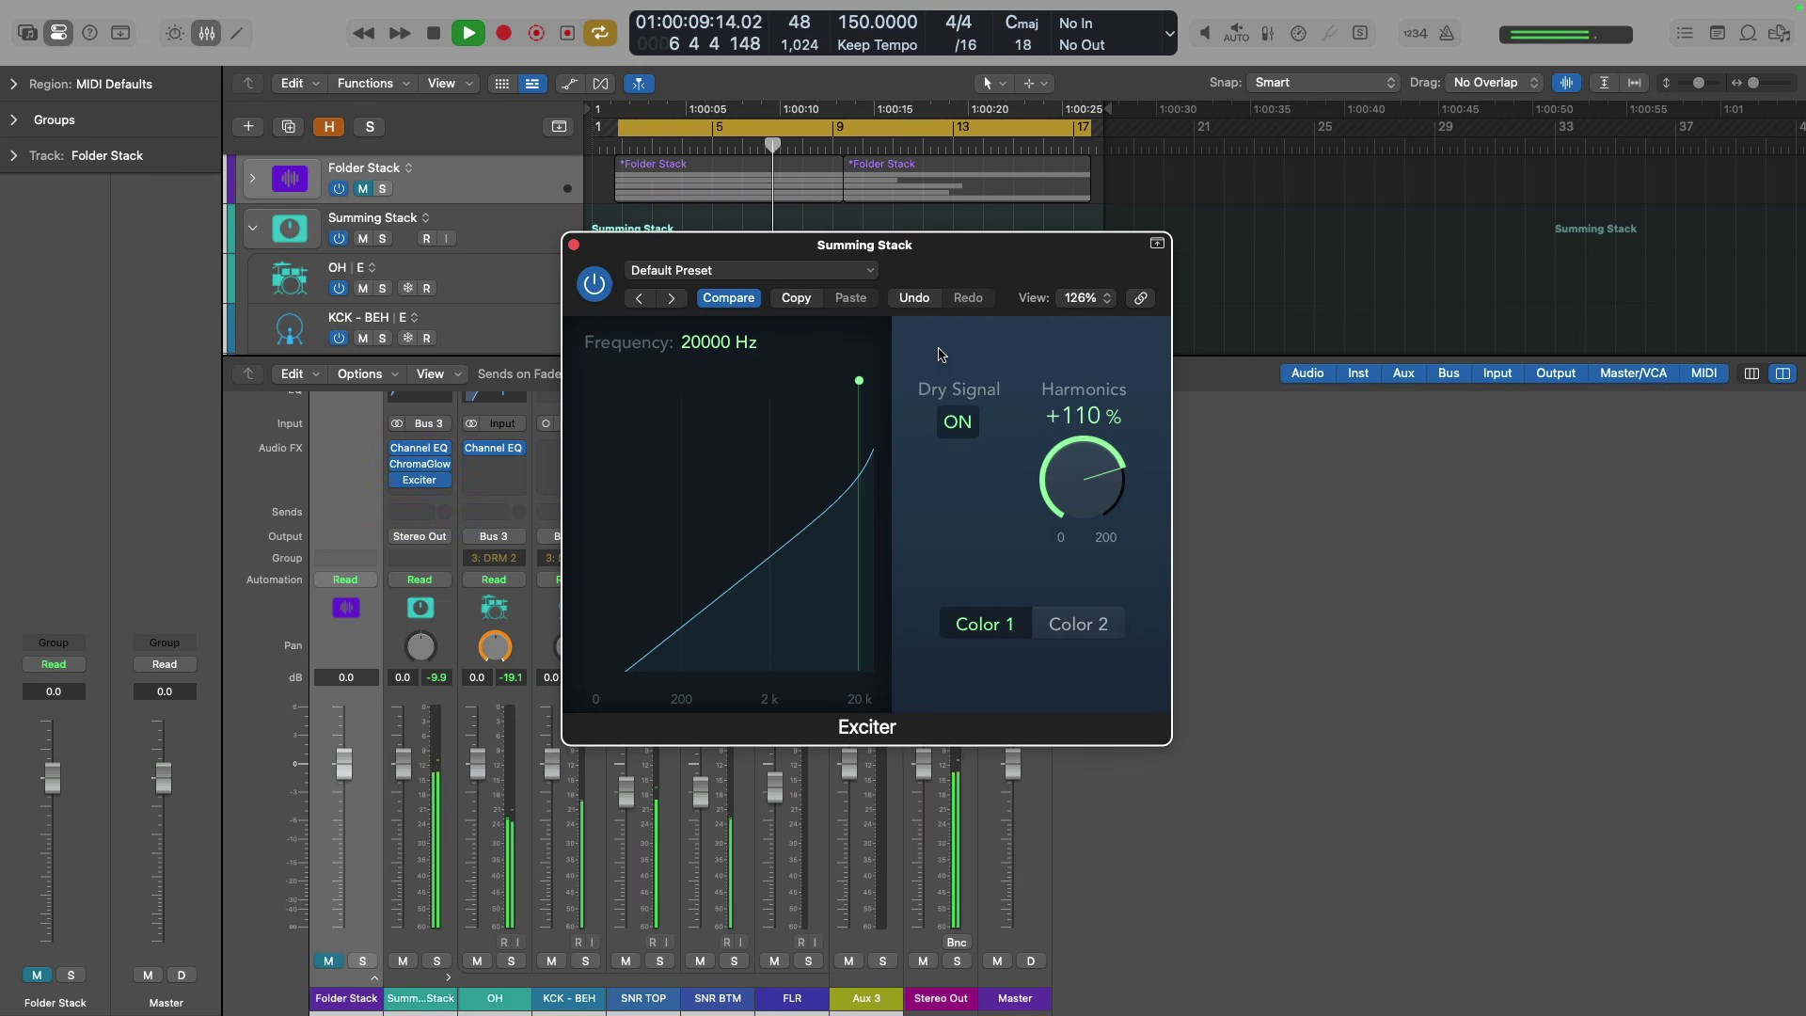
pyautogui.press('space')
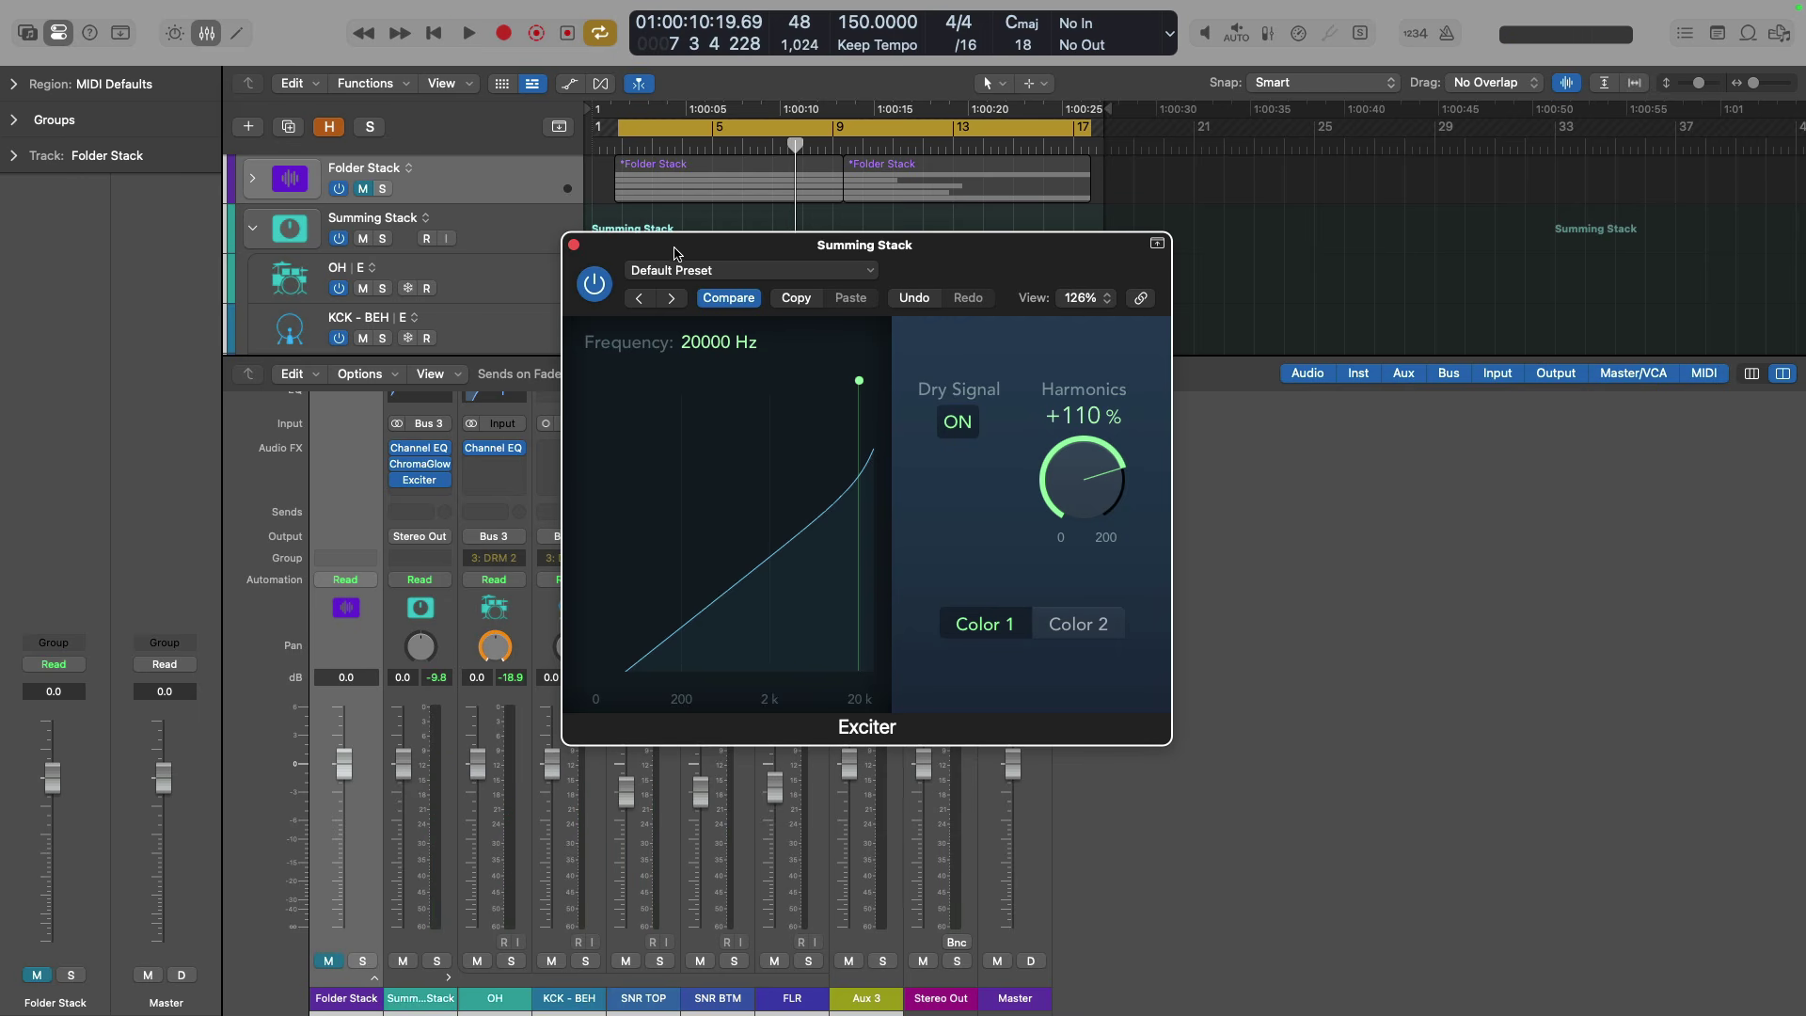
pyautogui.click(573, 247)
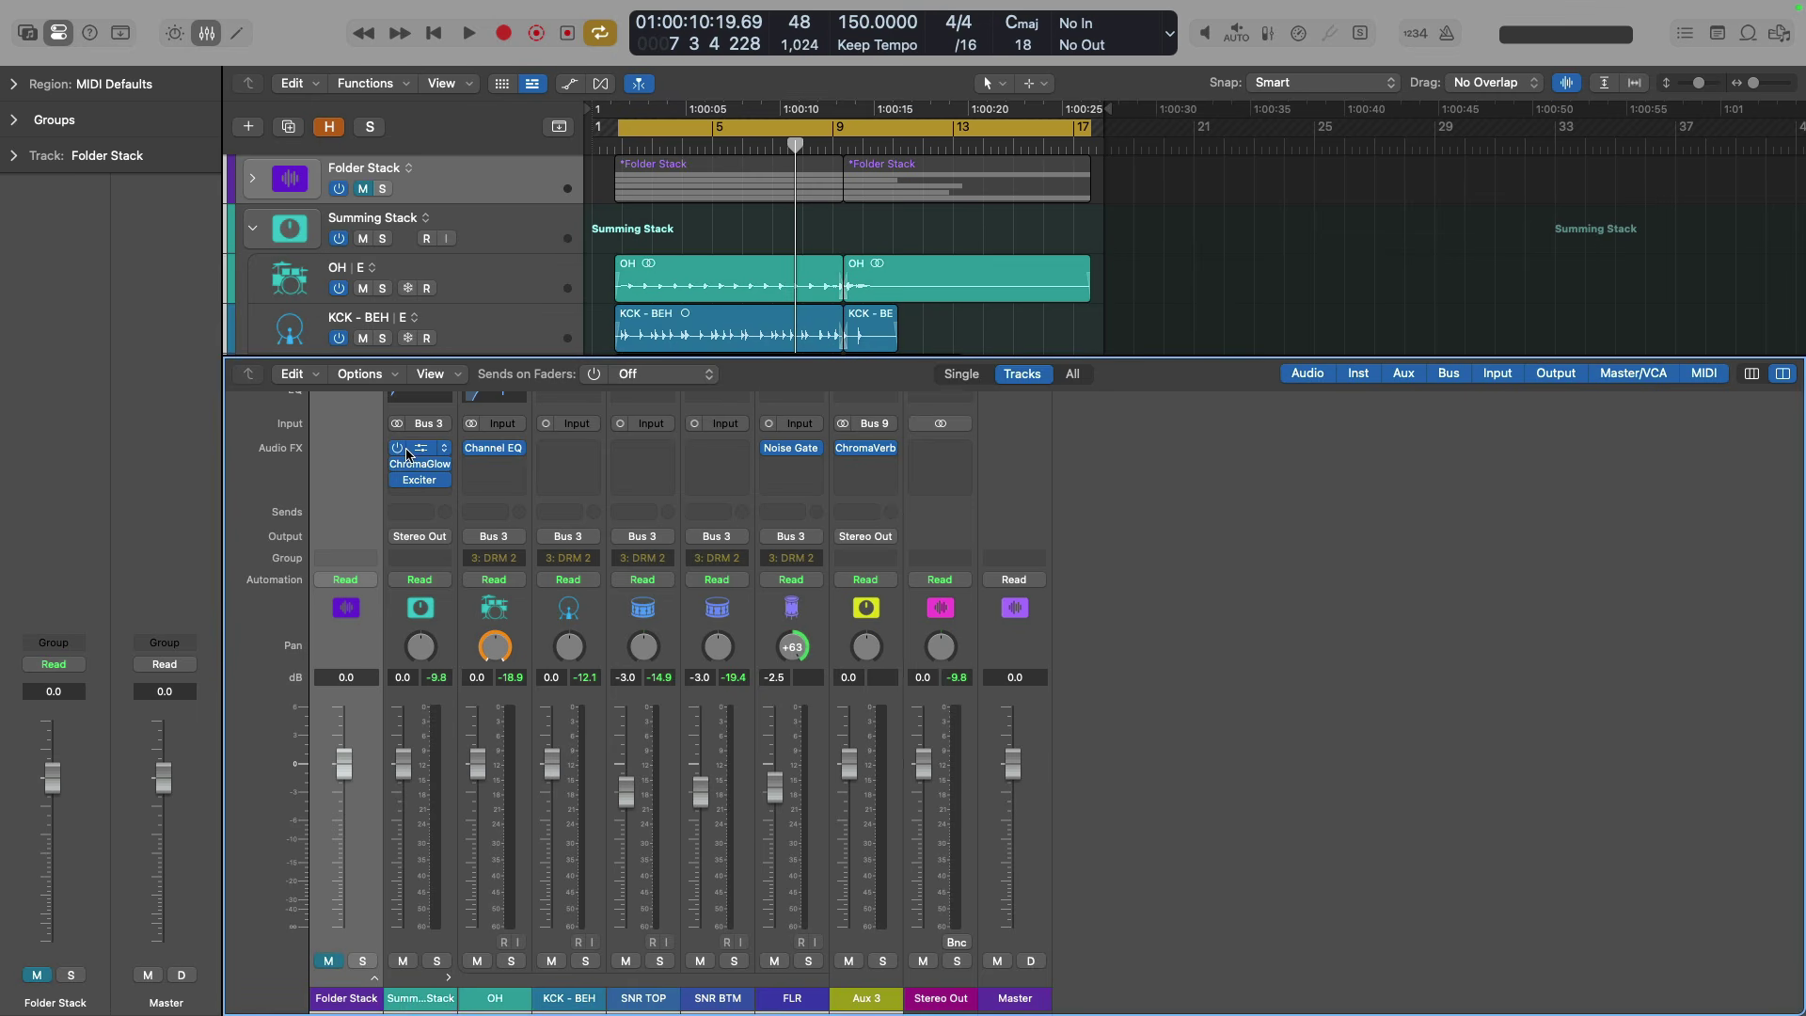
# Open the Summing Stack's Channel EQ, ChromaGlow and Exciter to review their settings.
pyautogui.scroll(1, 406, 453)
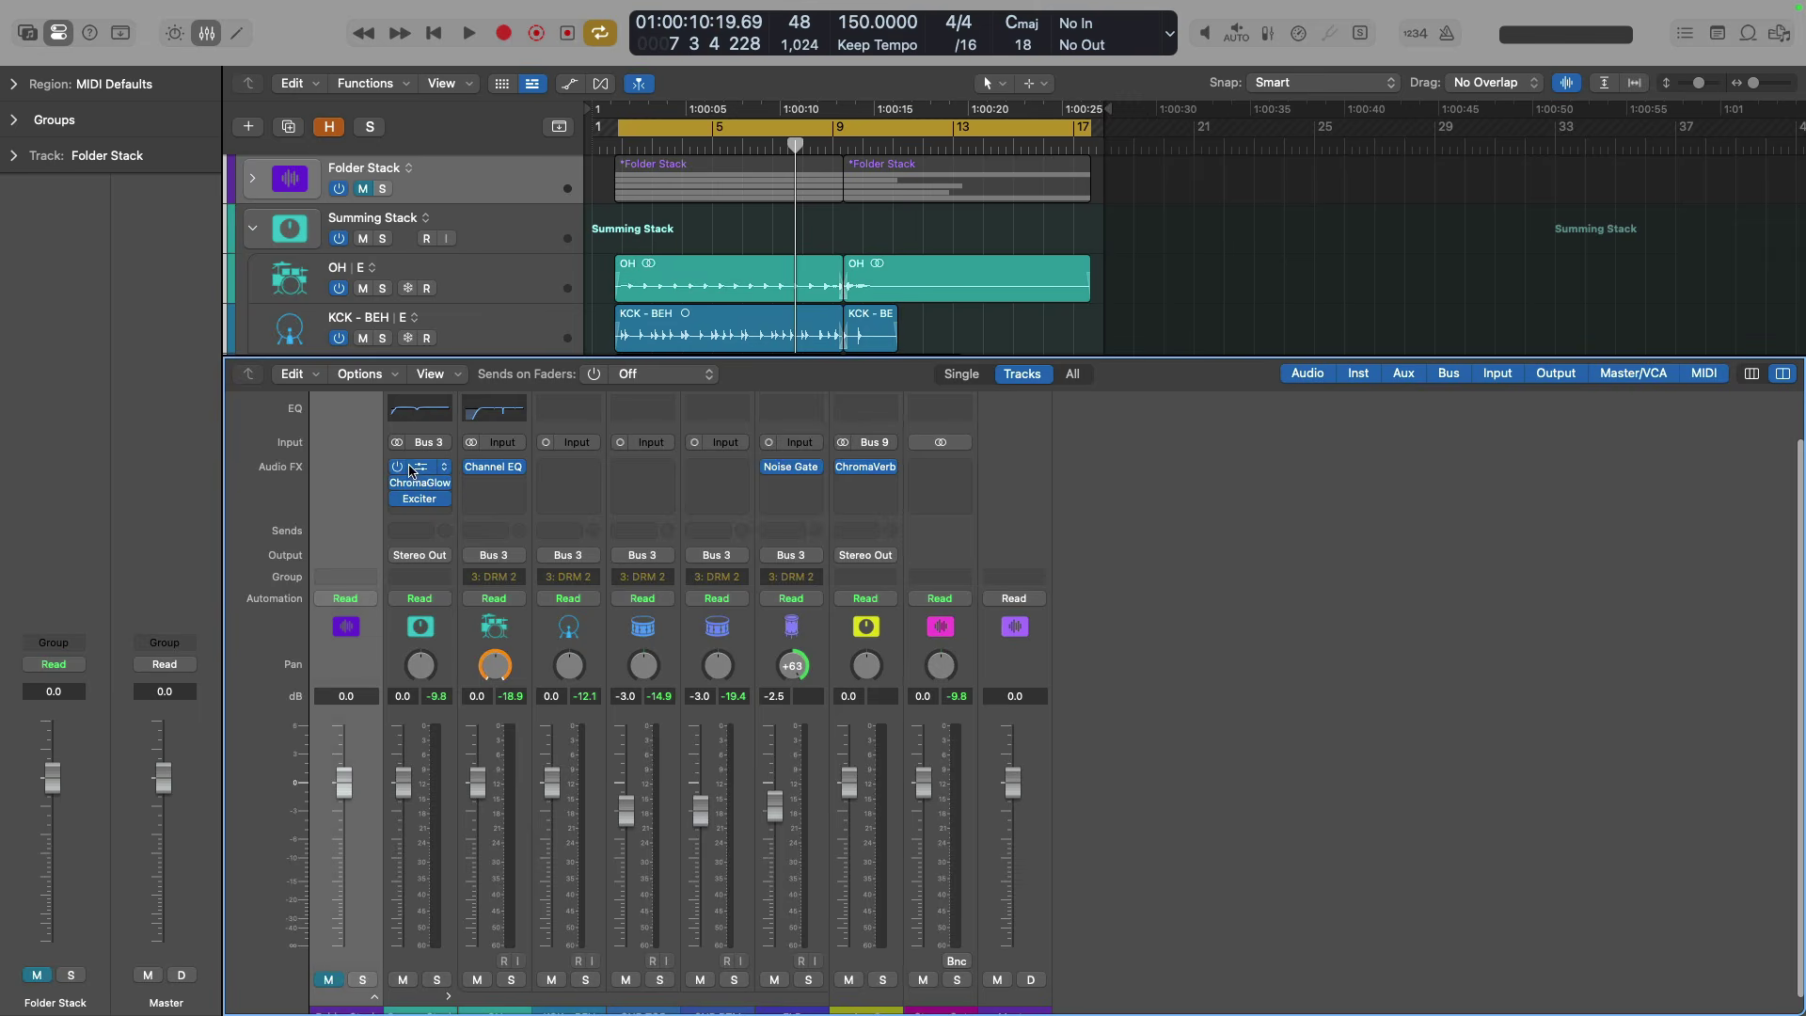
pyautogui.click(407, 470)
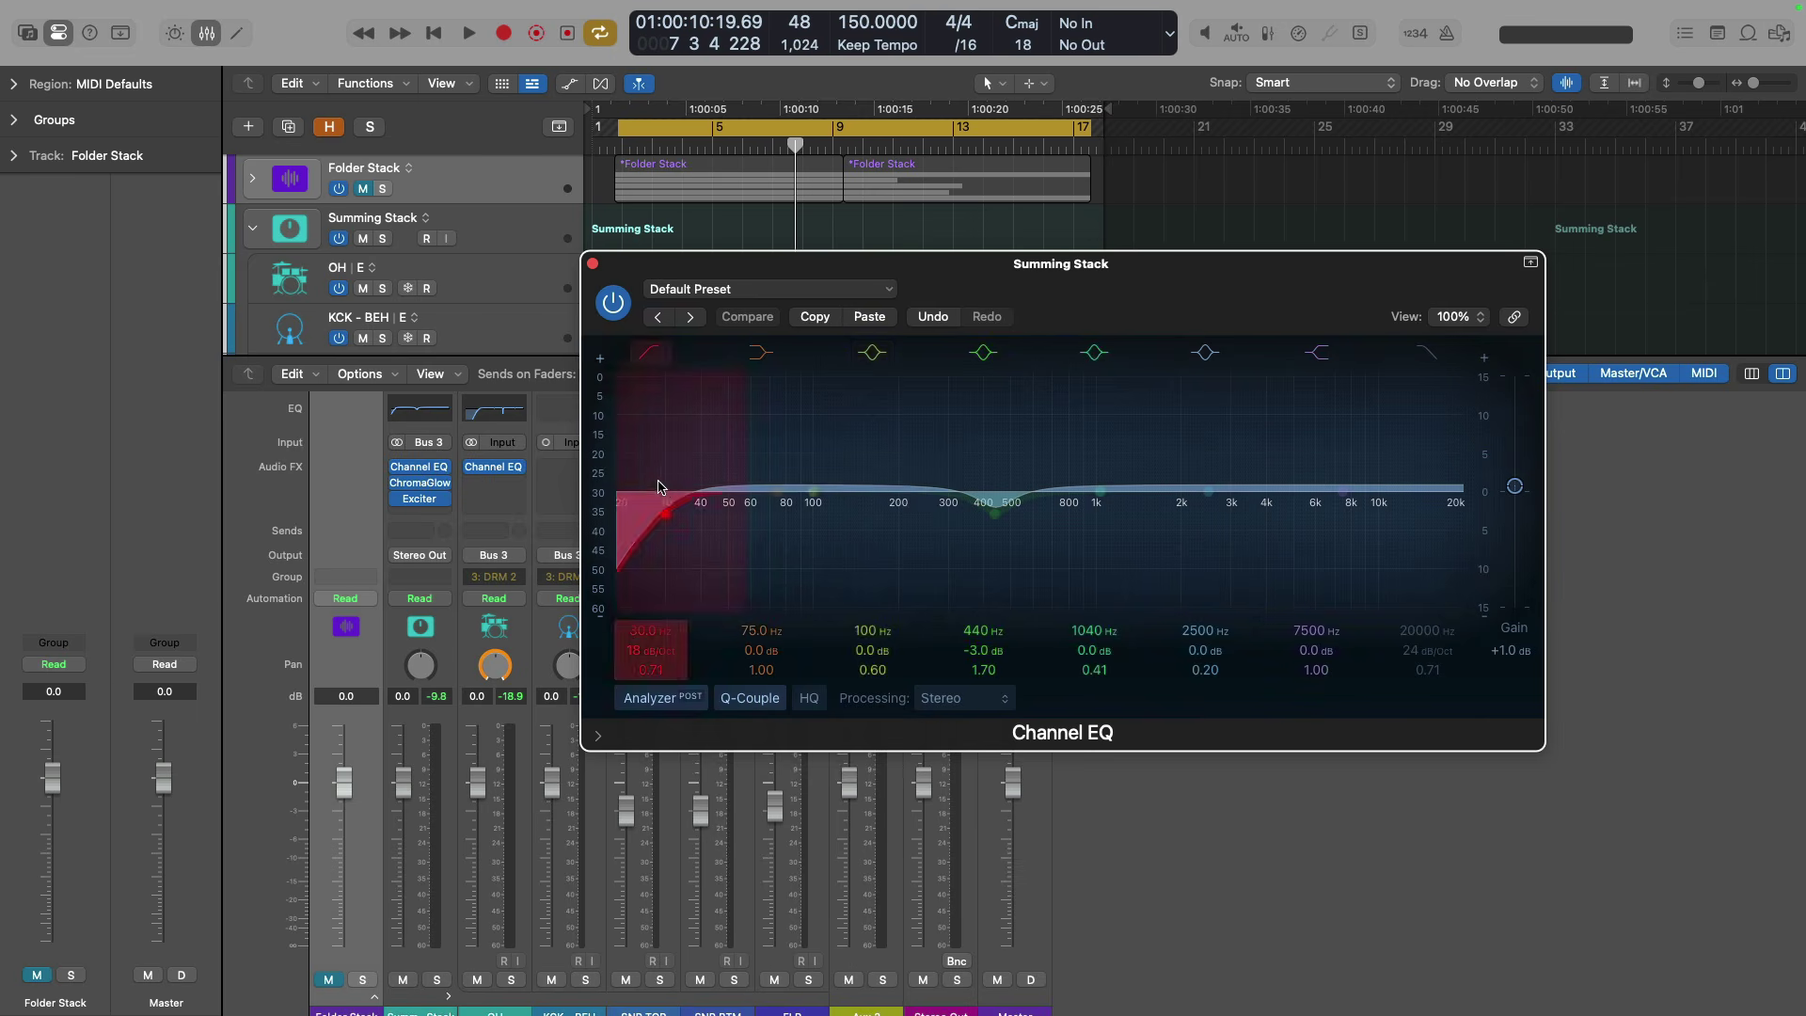
pyautogui.click(440, 485)
pyautogui.click(420, 499)
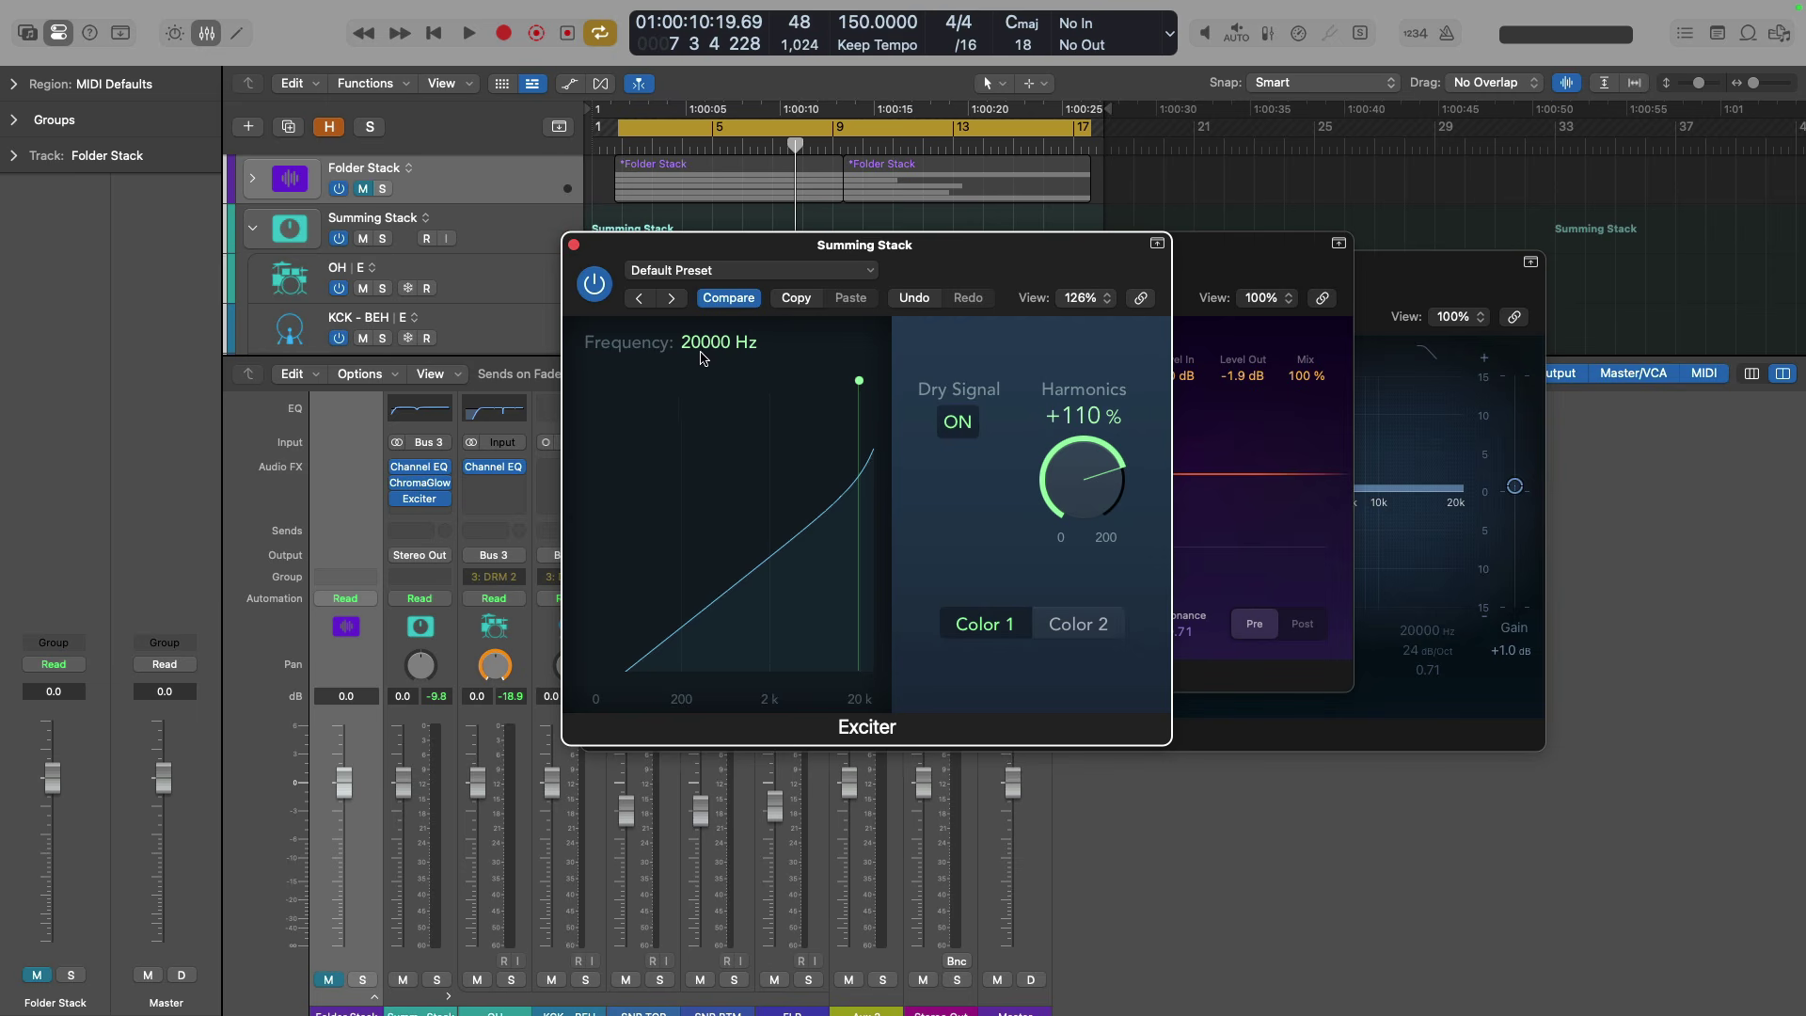
# Play back the drums with all three Summing Stack effects bypassed and active, and close the plug-in windows.
pyautogui.press('space')
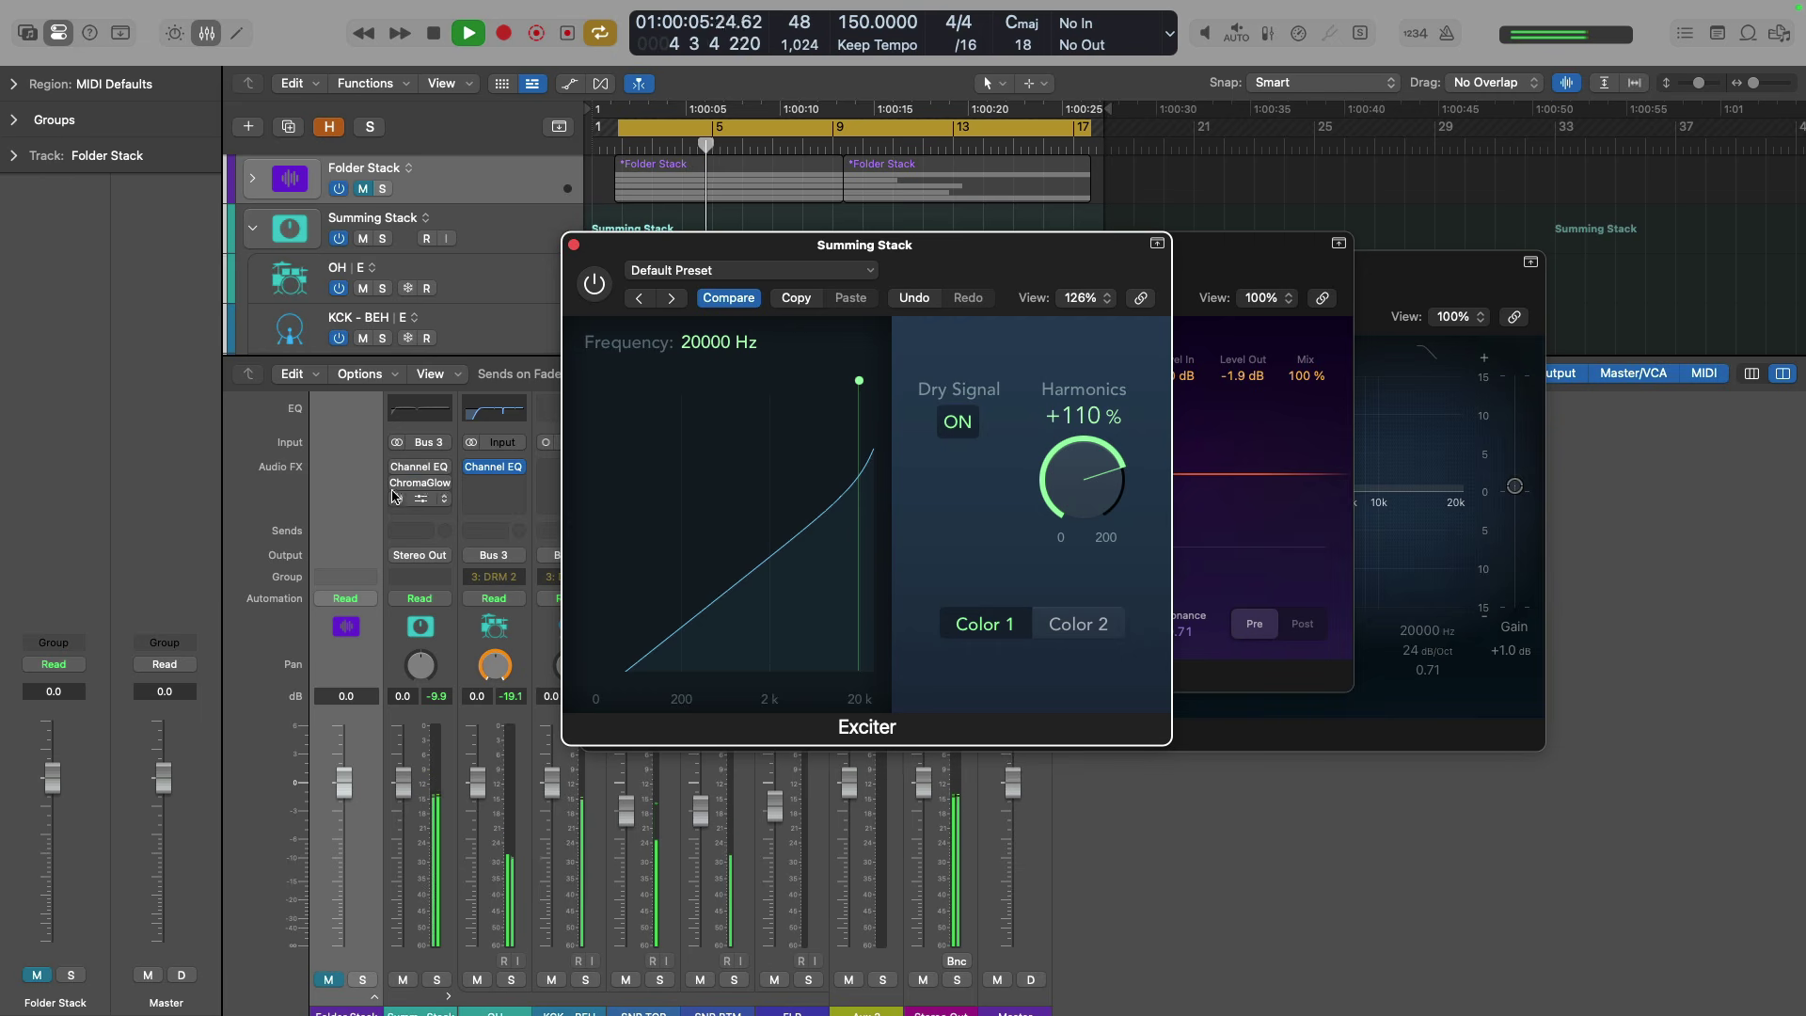
pyautogui.click(396, 468)
pyautogui.click(396, 482)
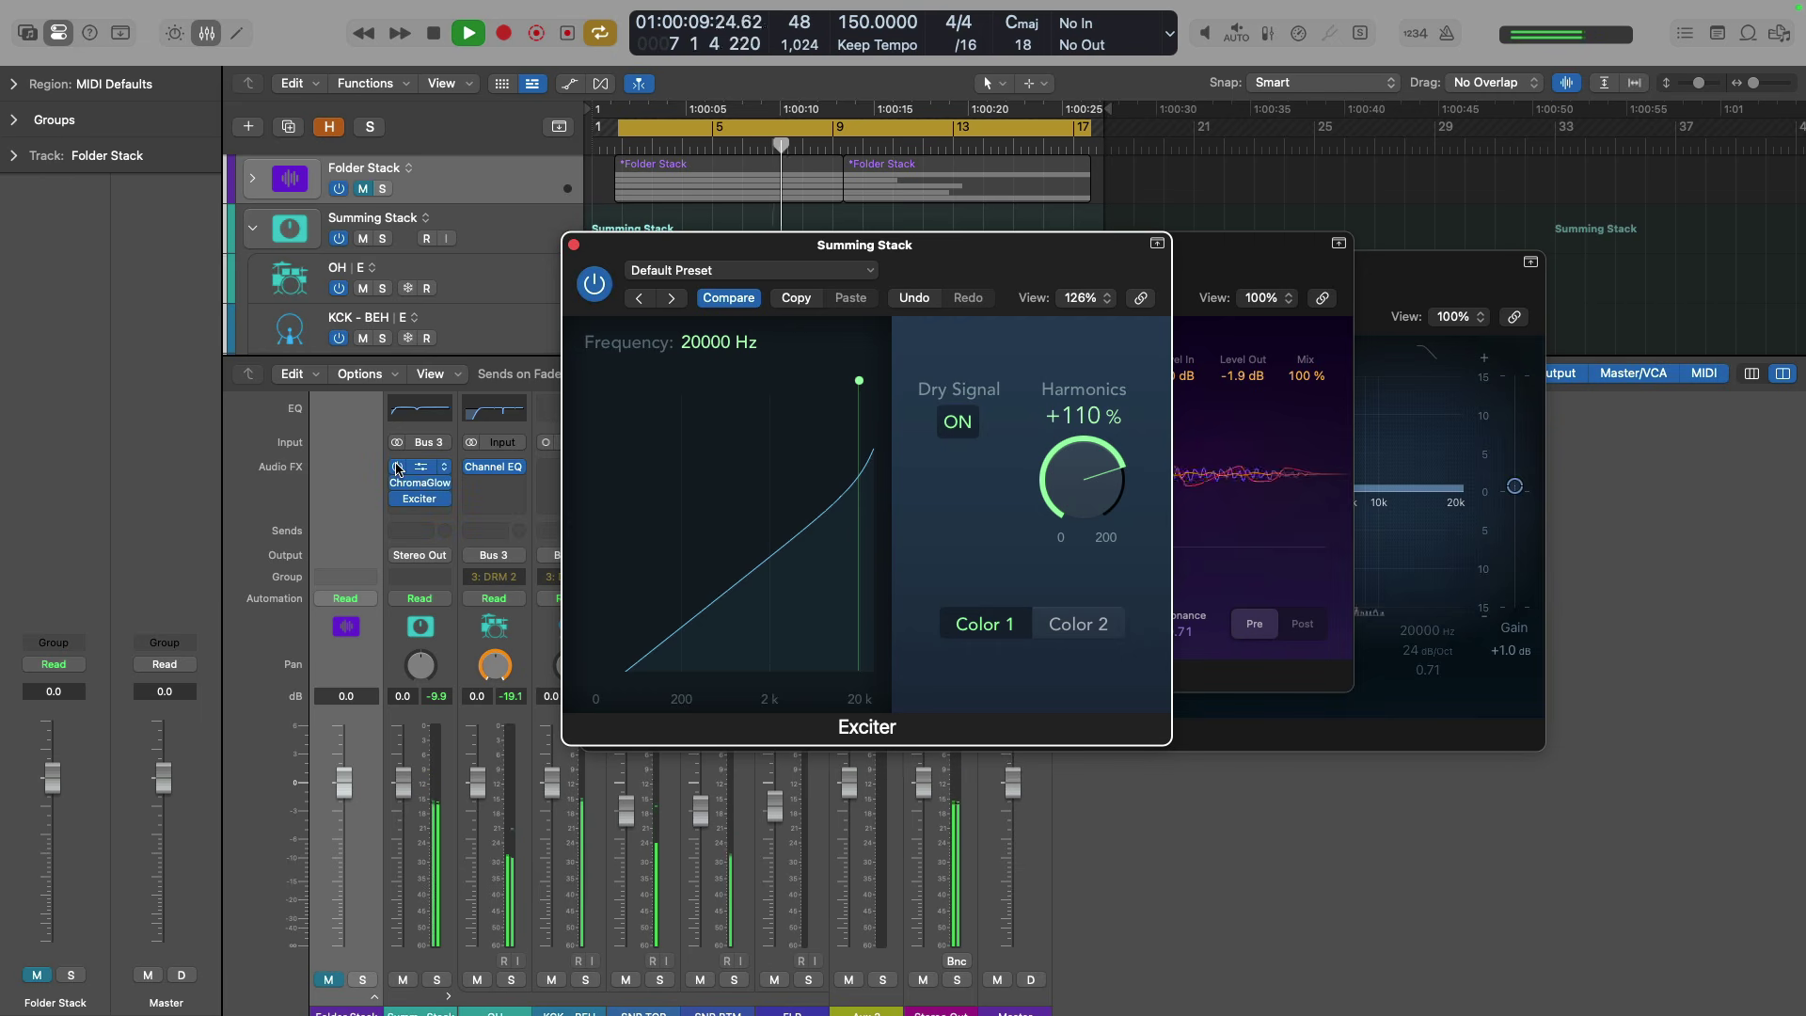
pyautogui.click(396, 506)
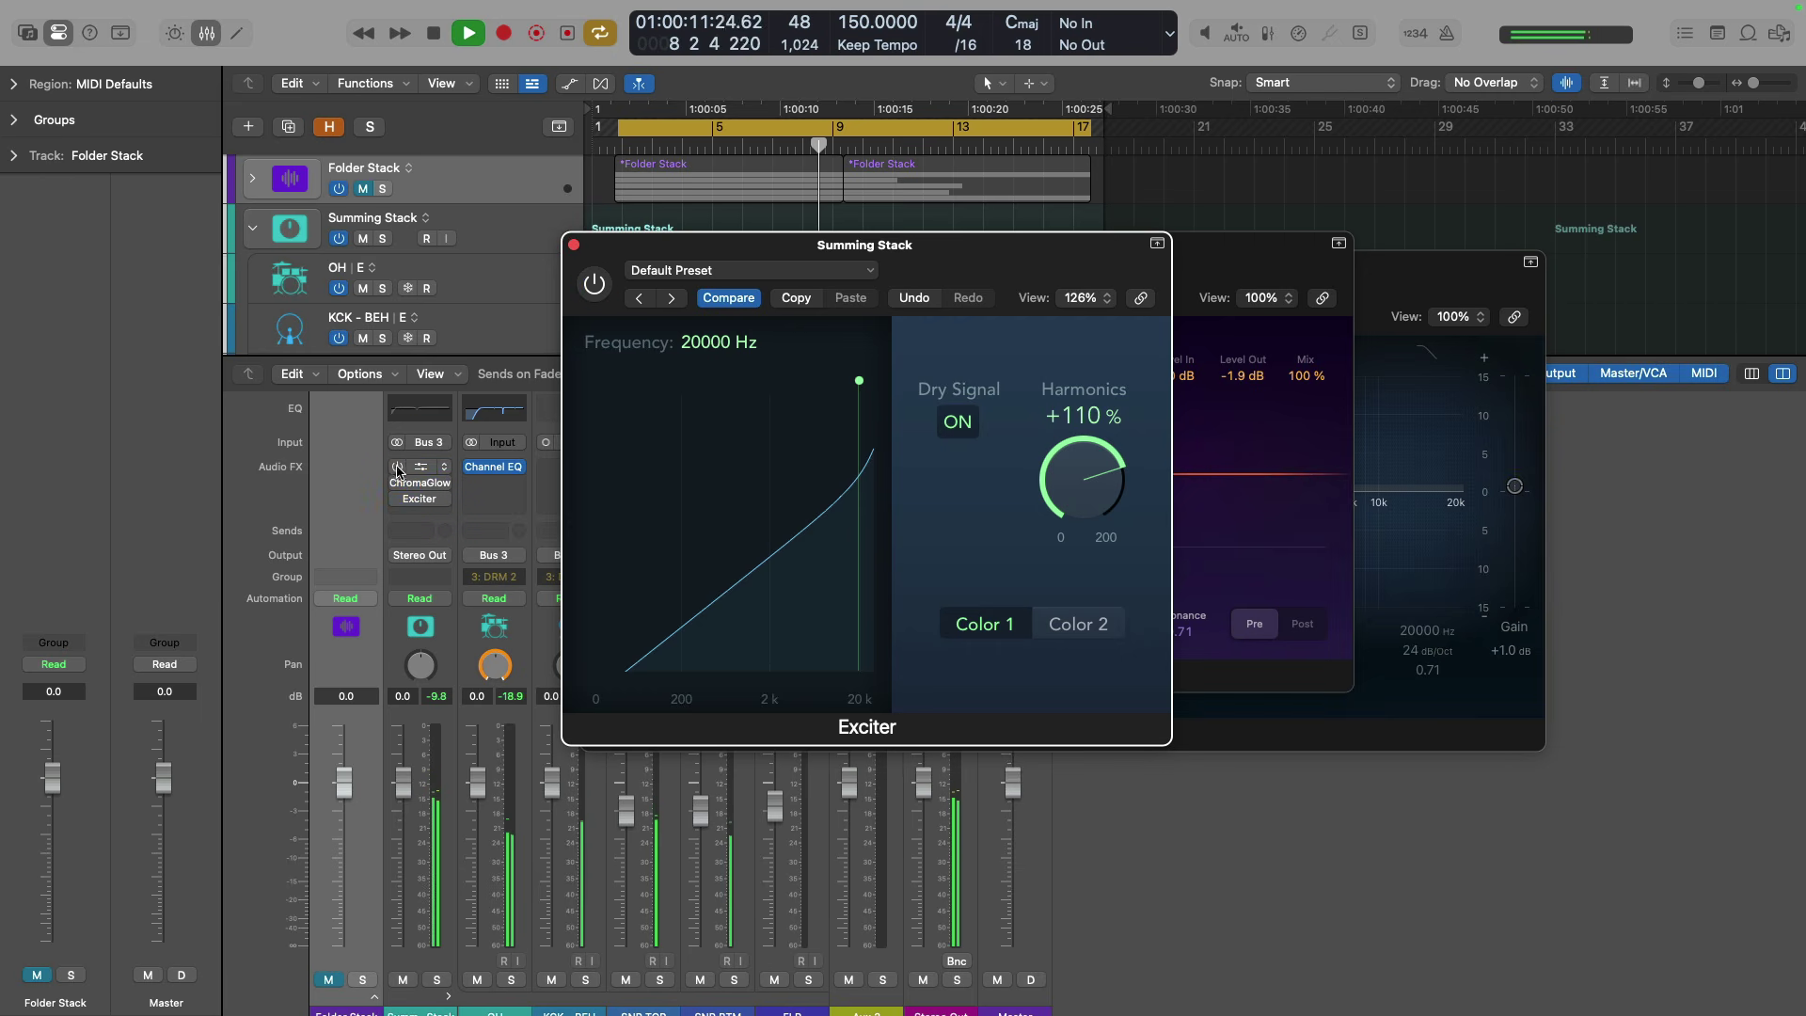
pyautogui.click(396, 482)
pyautogui.click(396, 499)
pyautogui.press('space')
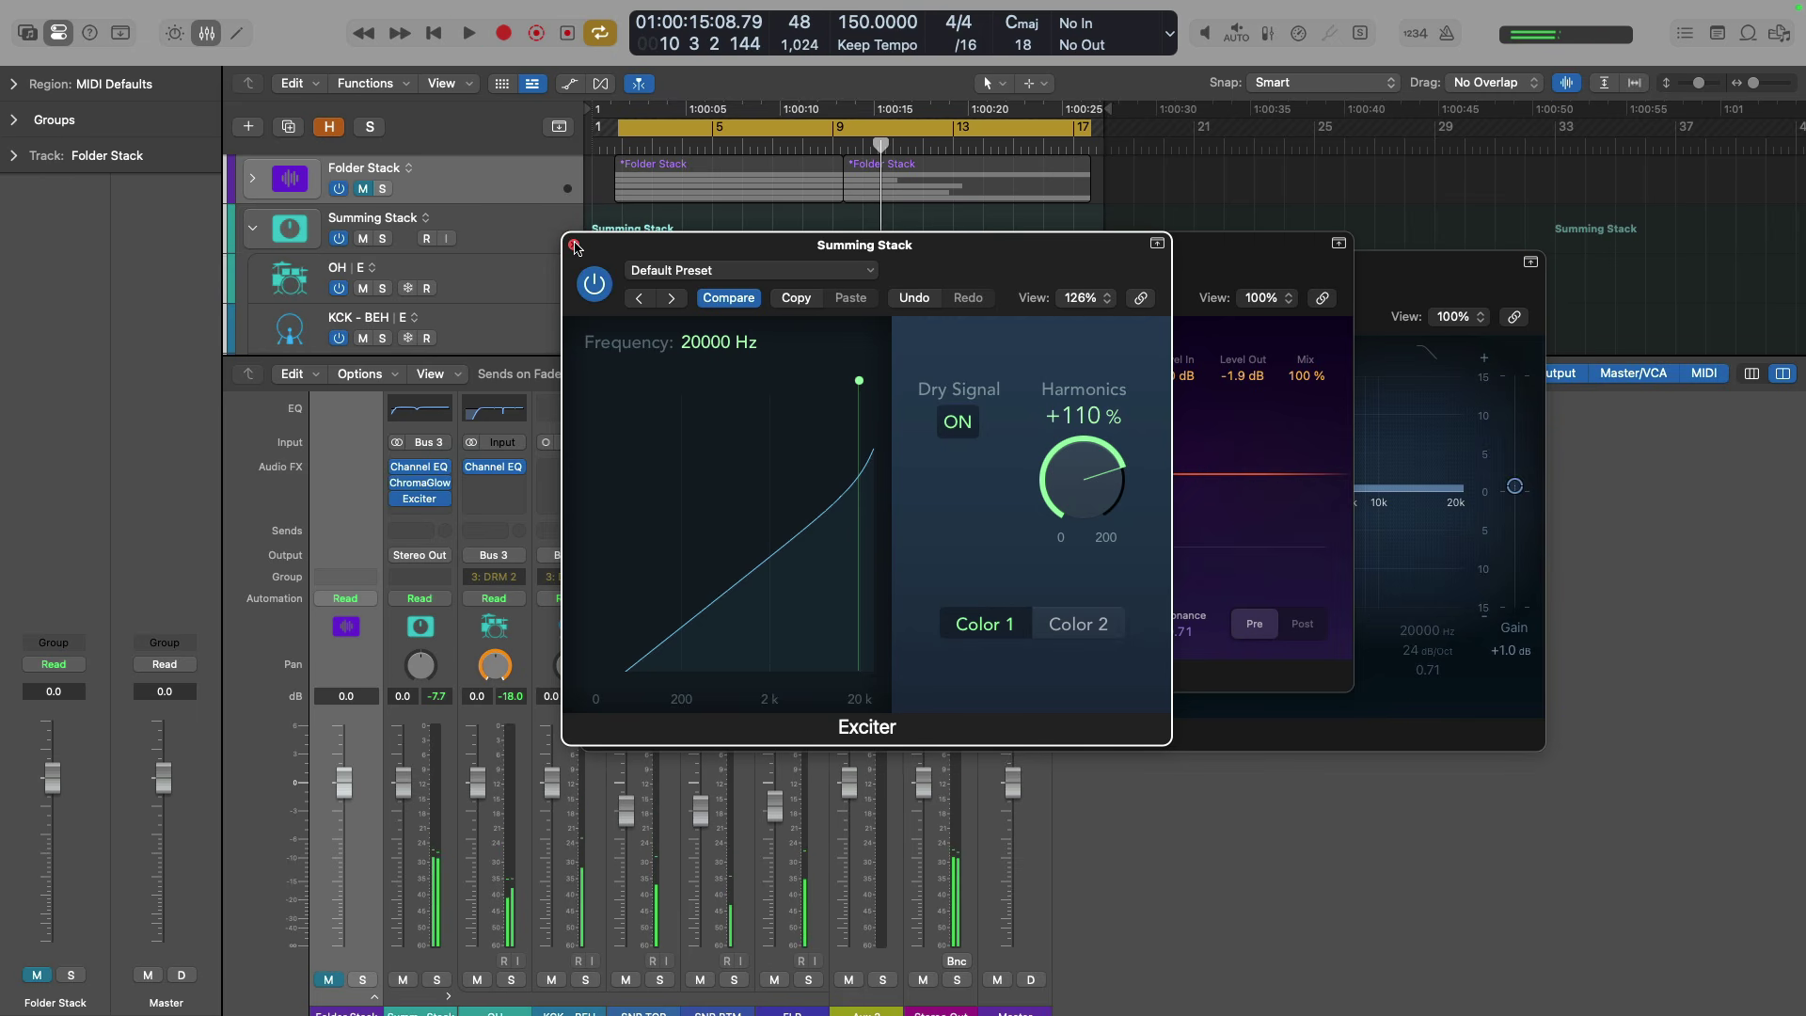
pyautogui.keyDown('alt'); pyautogui.click(575, 246); pyautogui.keyUp('alt')
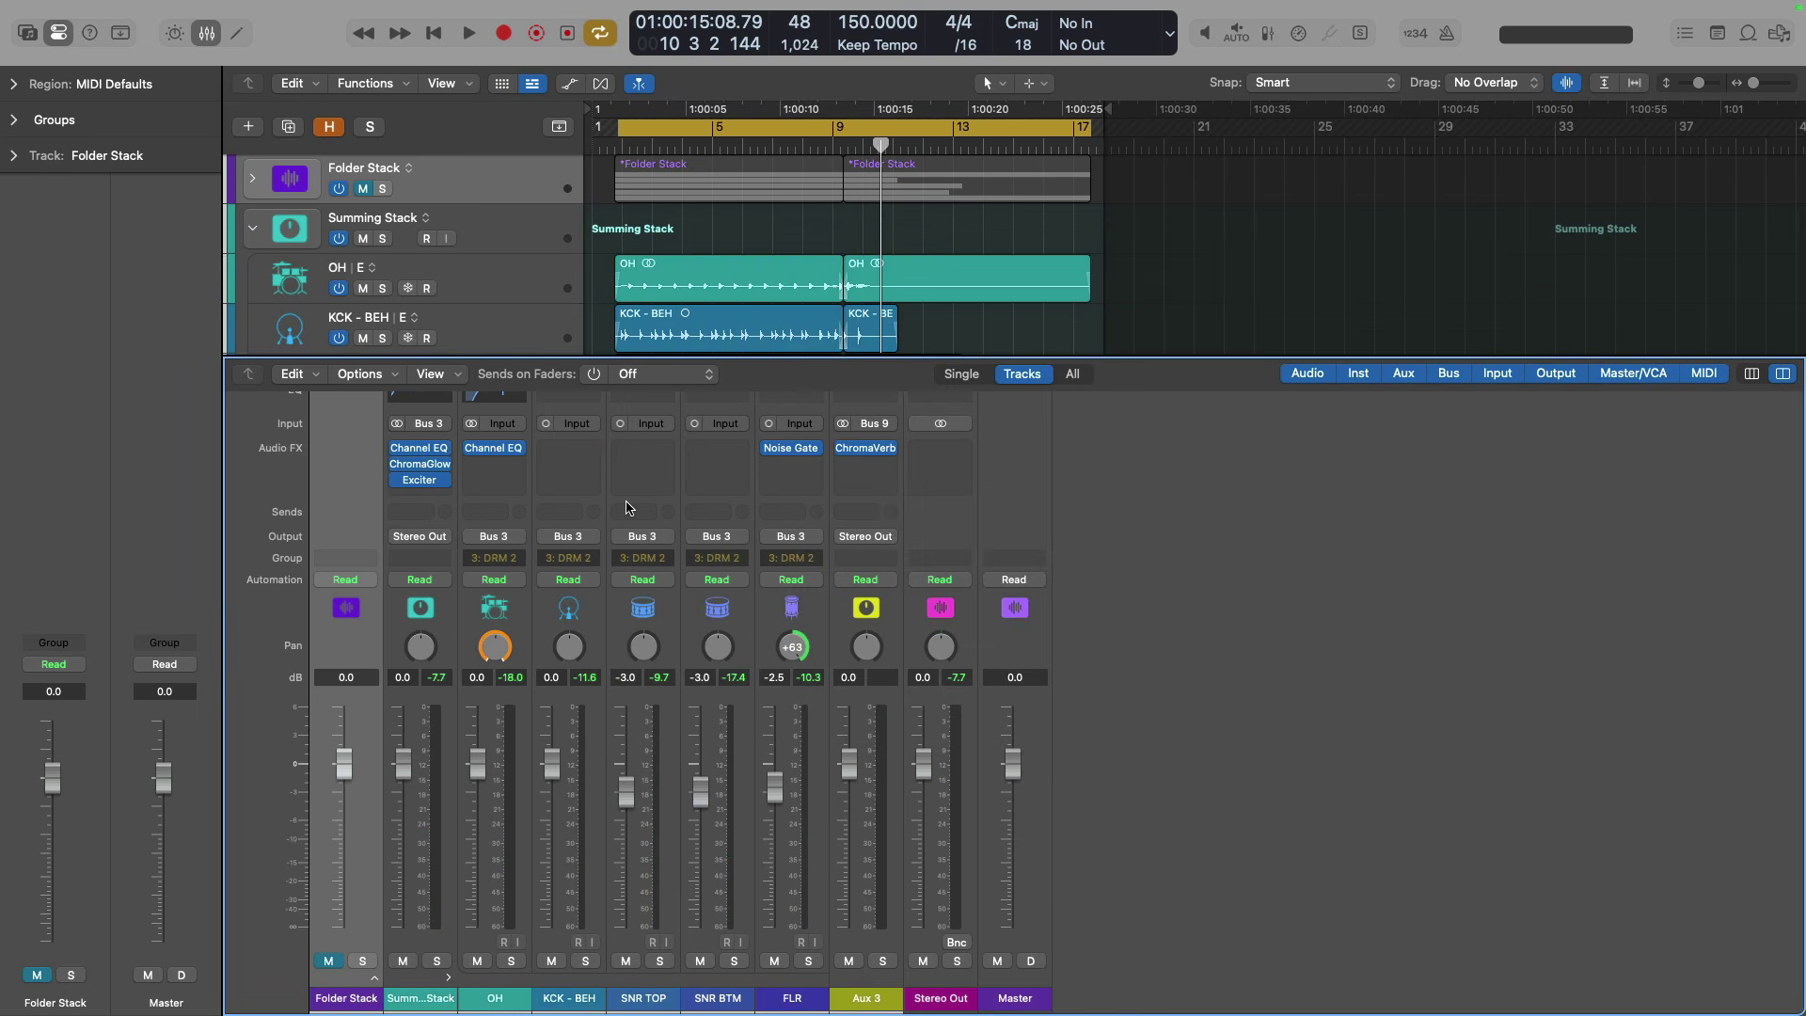
# Add a send to Bus 9 (Aux 3) on the Summing Stack channel.
pyautogui.click(426, 512)
pyautogui.write('9')
pyautogui.press('Down')
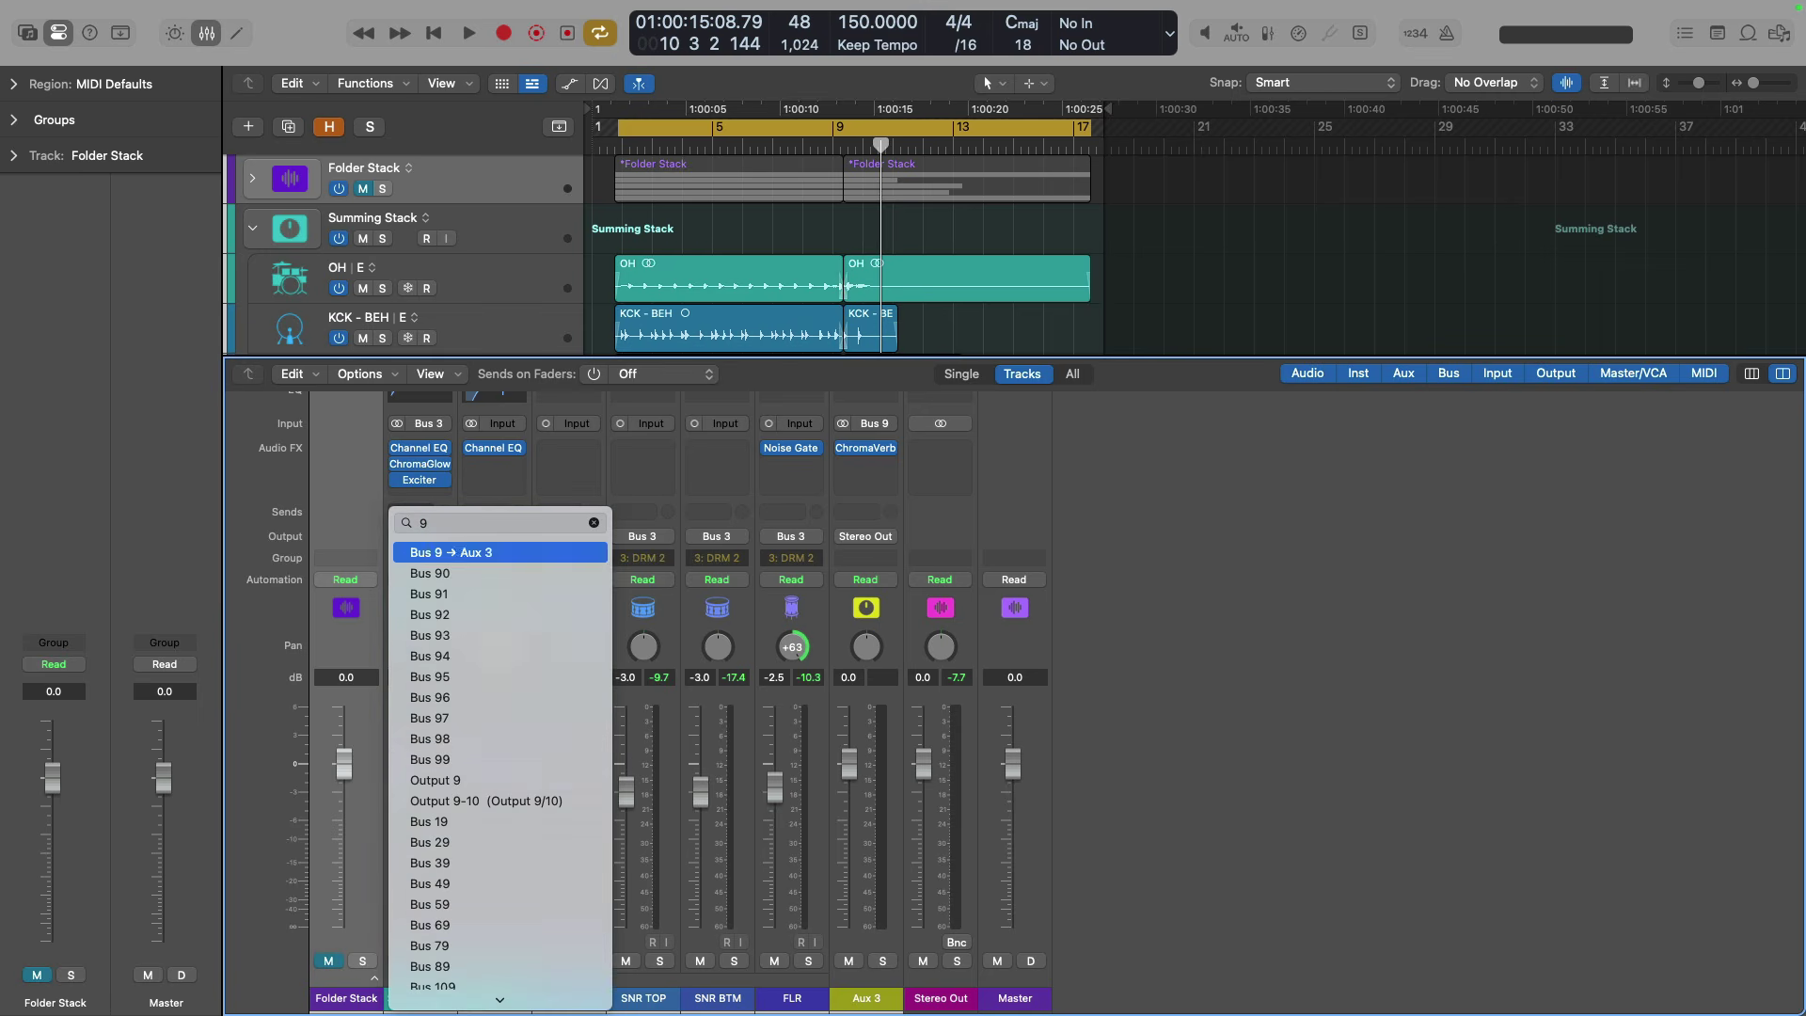
pyautogui.press('Return')
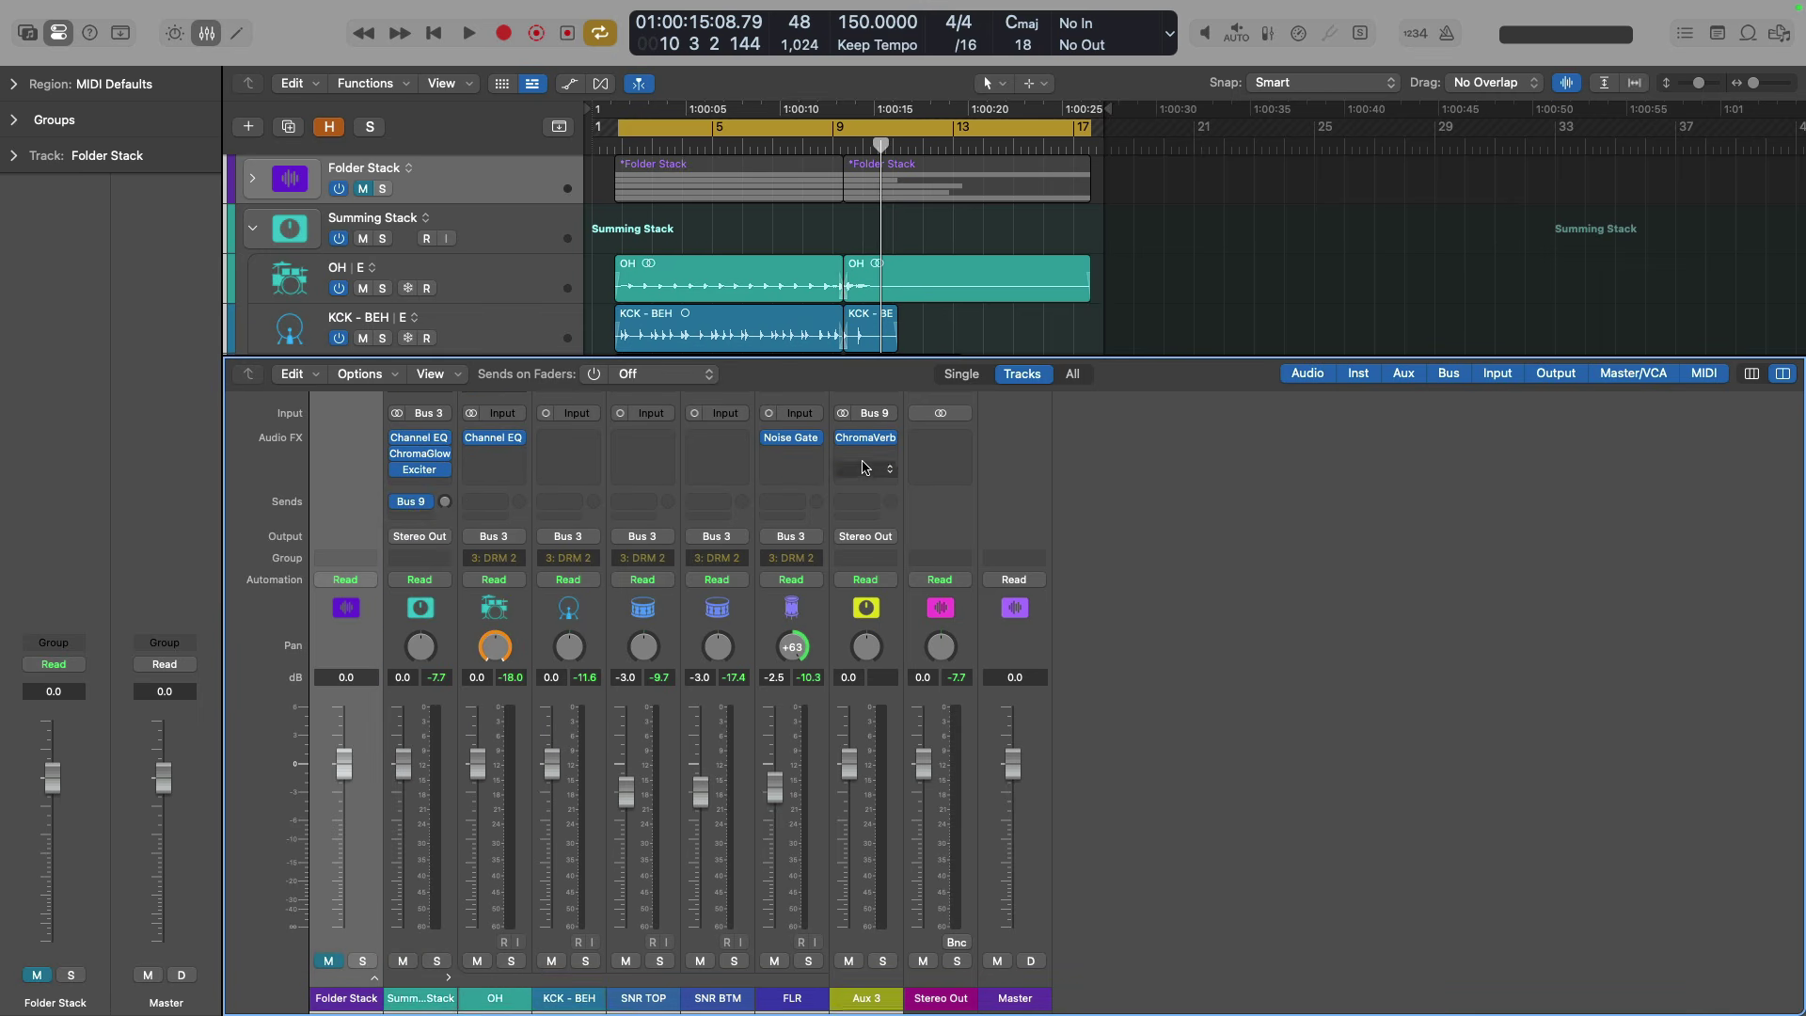
# Load the Drum Chamber preset in Aux 3's ChromaVerb and set Wet to 100%.
pyautogui.click(866, 438)
pyautogui.click(815, 272)
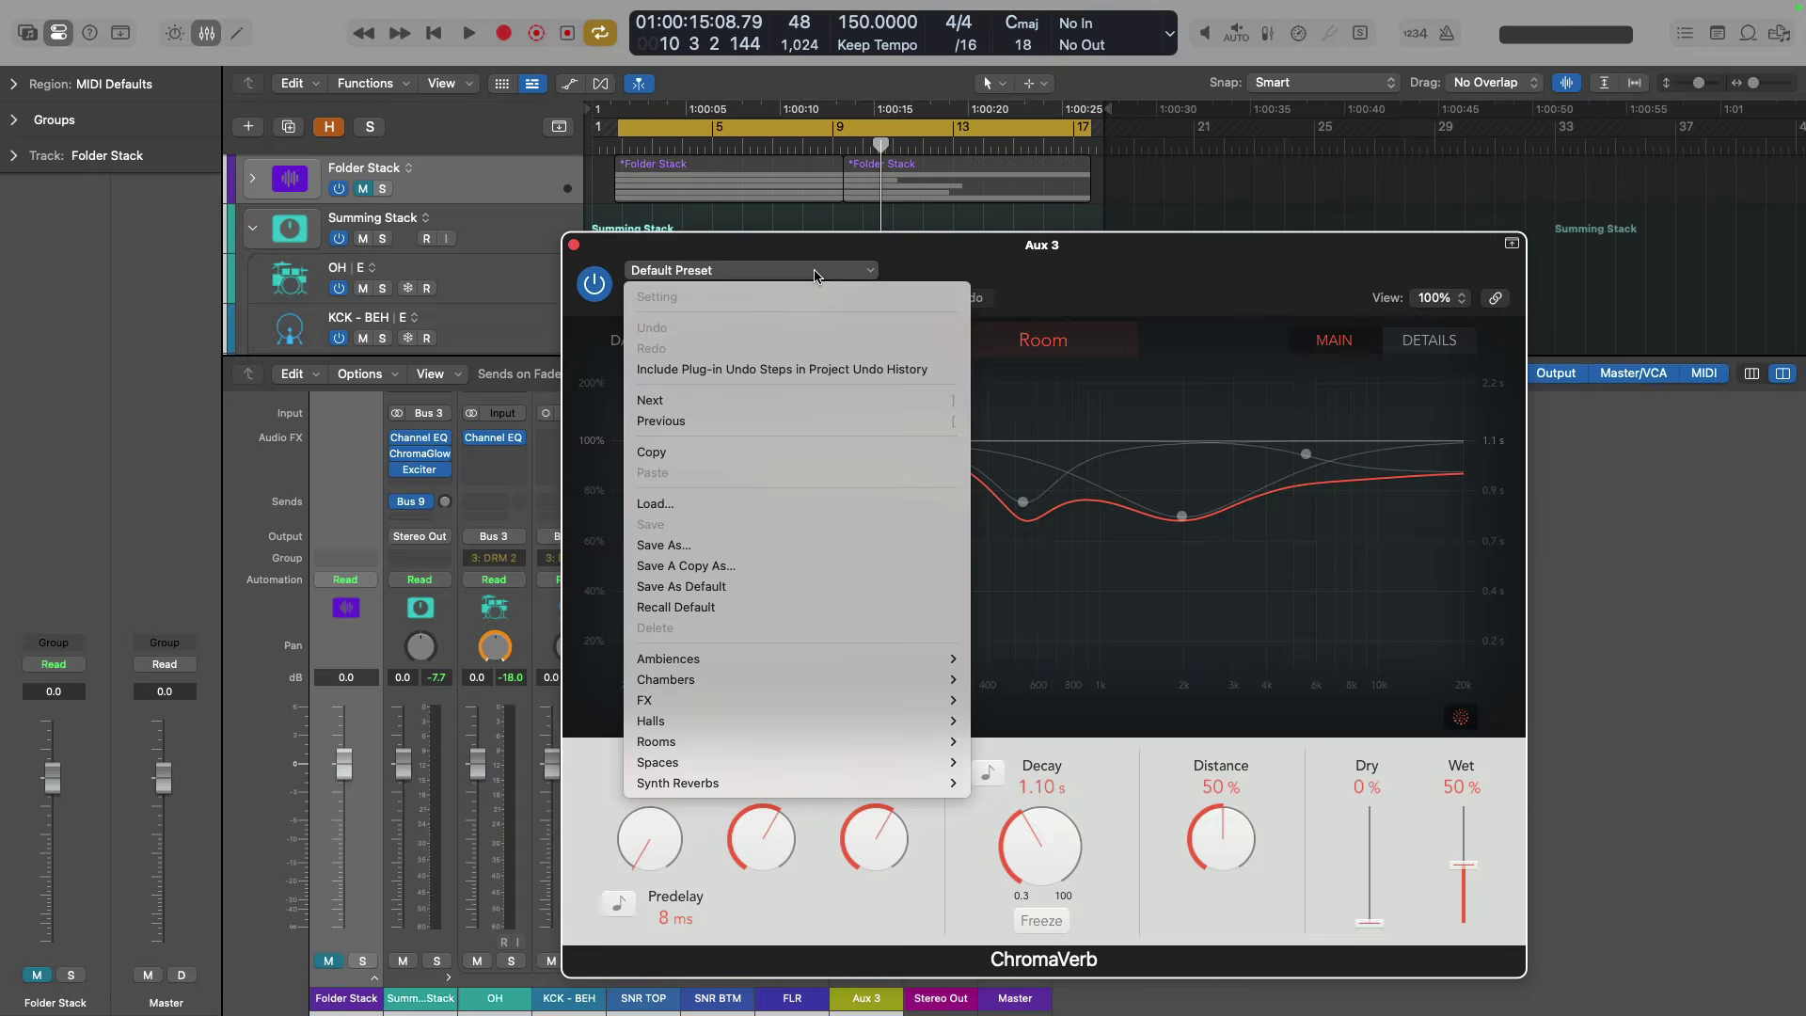
pyautogui.moveTo(867, 670)
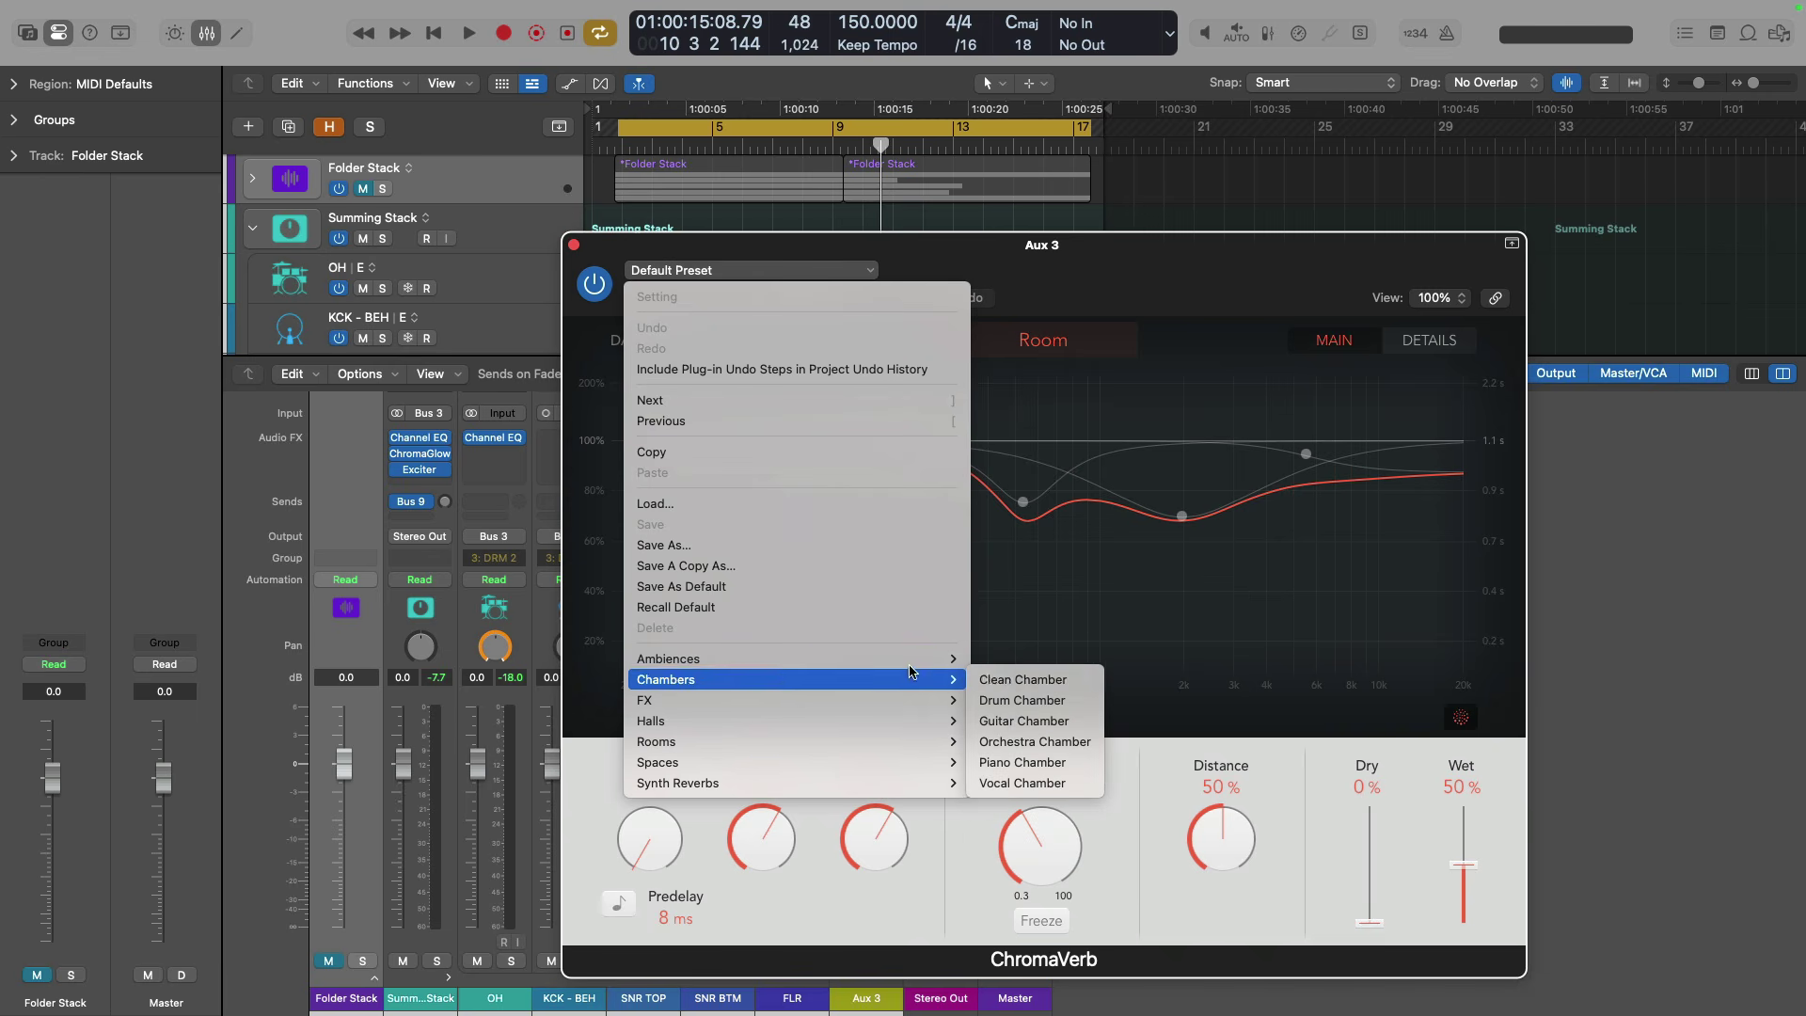
pyautogui.click(1005, 701)
pyautogui.moveTo(1463, 887); pyautogui.dragTo(1464, 847)
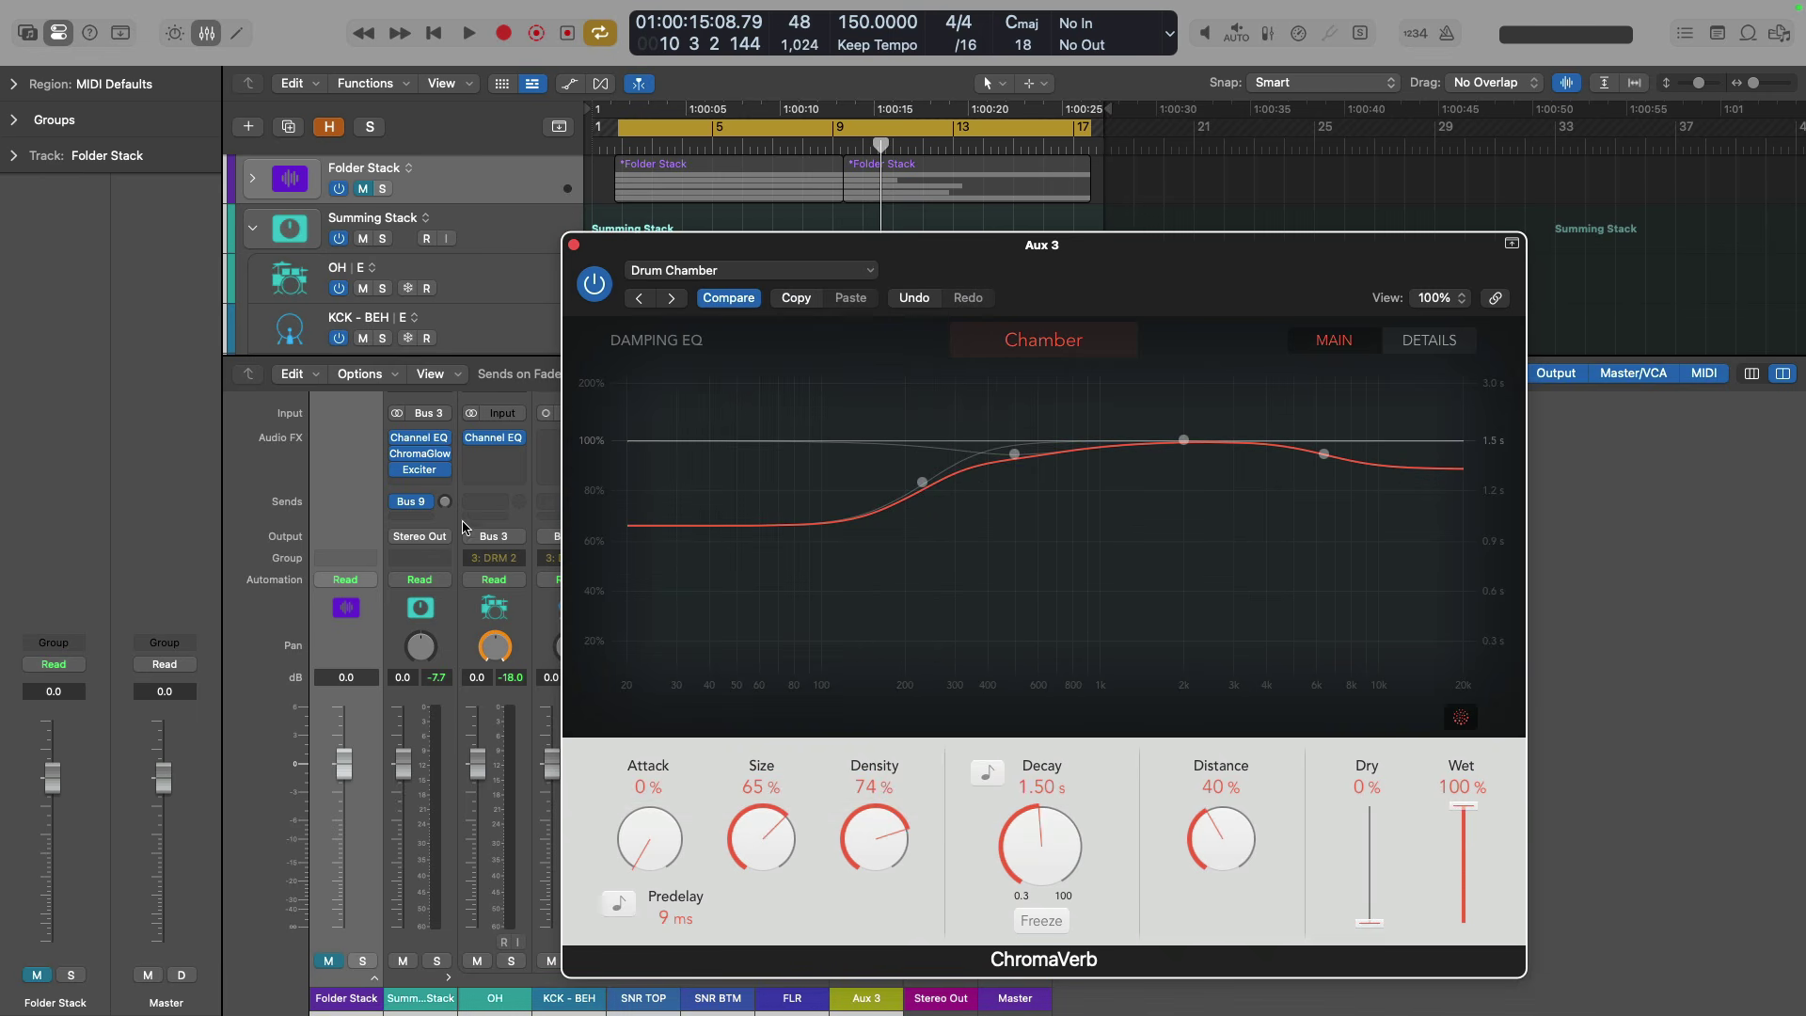
# Raise the Summing Stack's Bus 9 send during playback and lower the Aux 3 fader to -14.8 dB with ChromaVerb closed.
pyautogui.press('space')
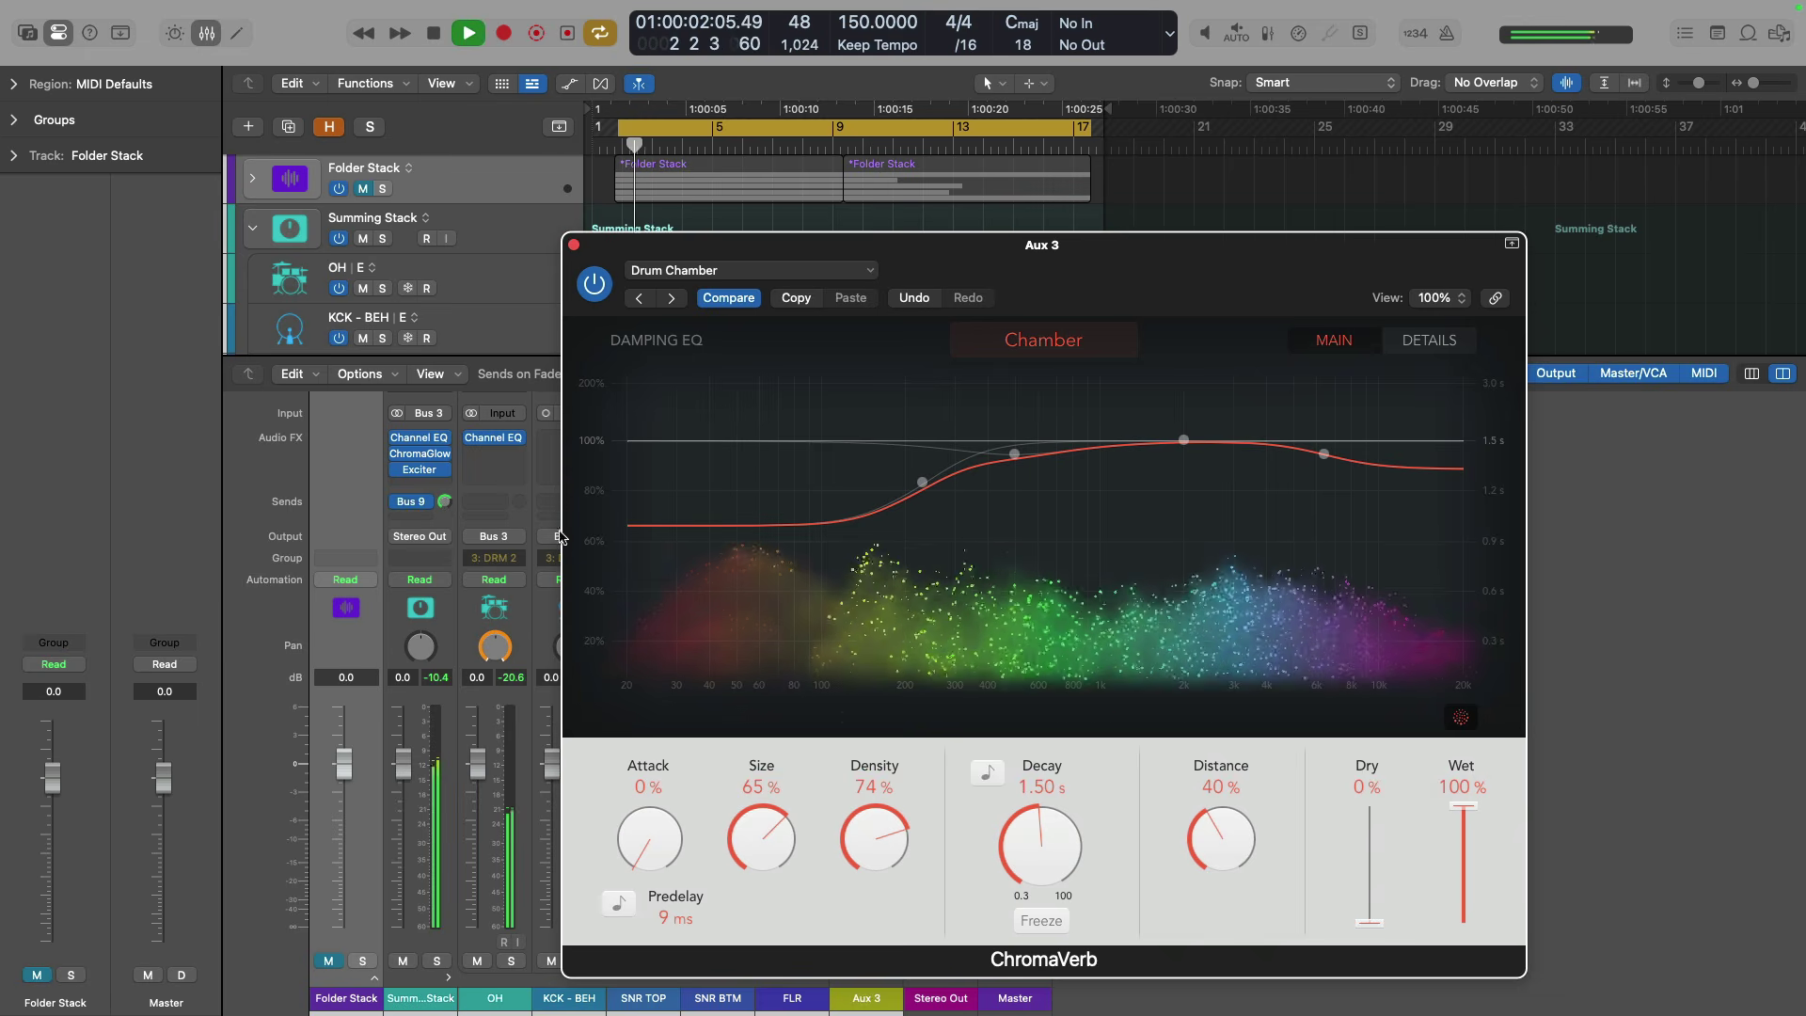
pyautogui.press('super+w')
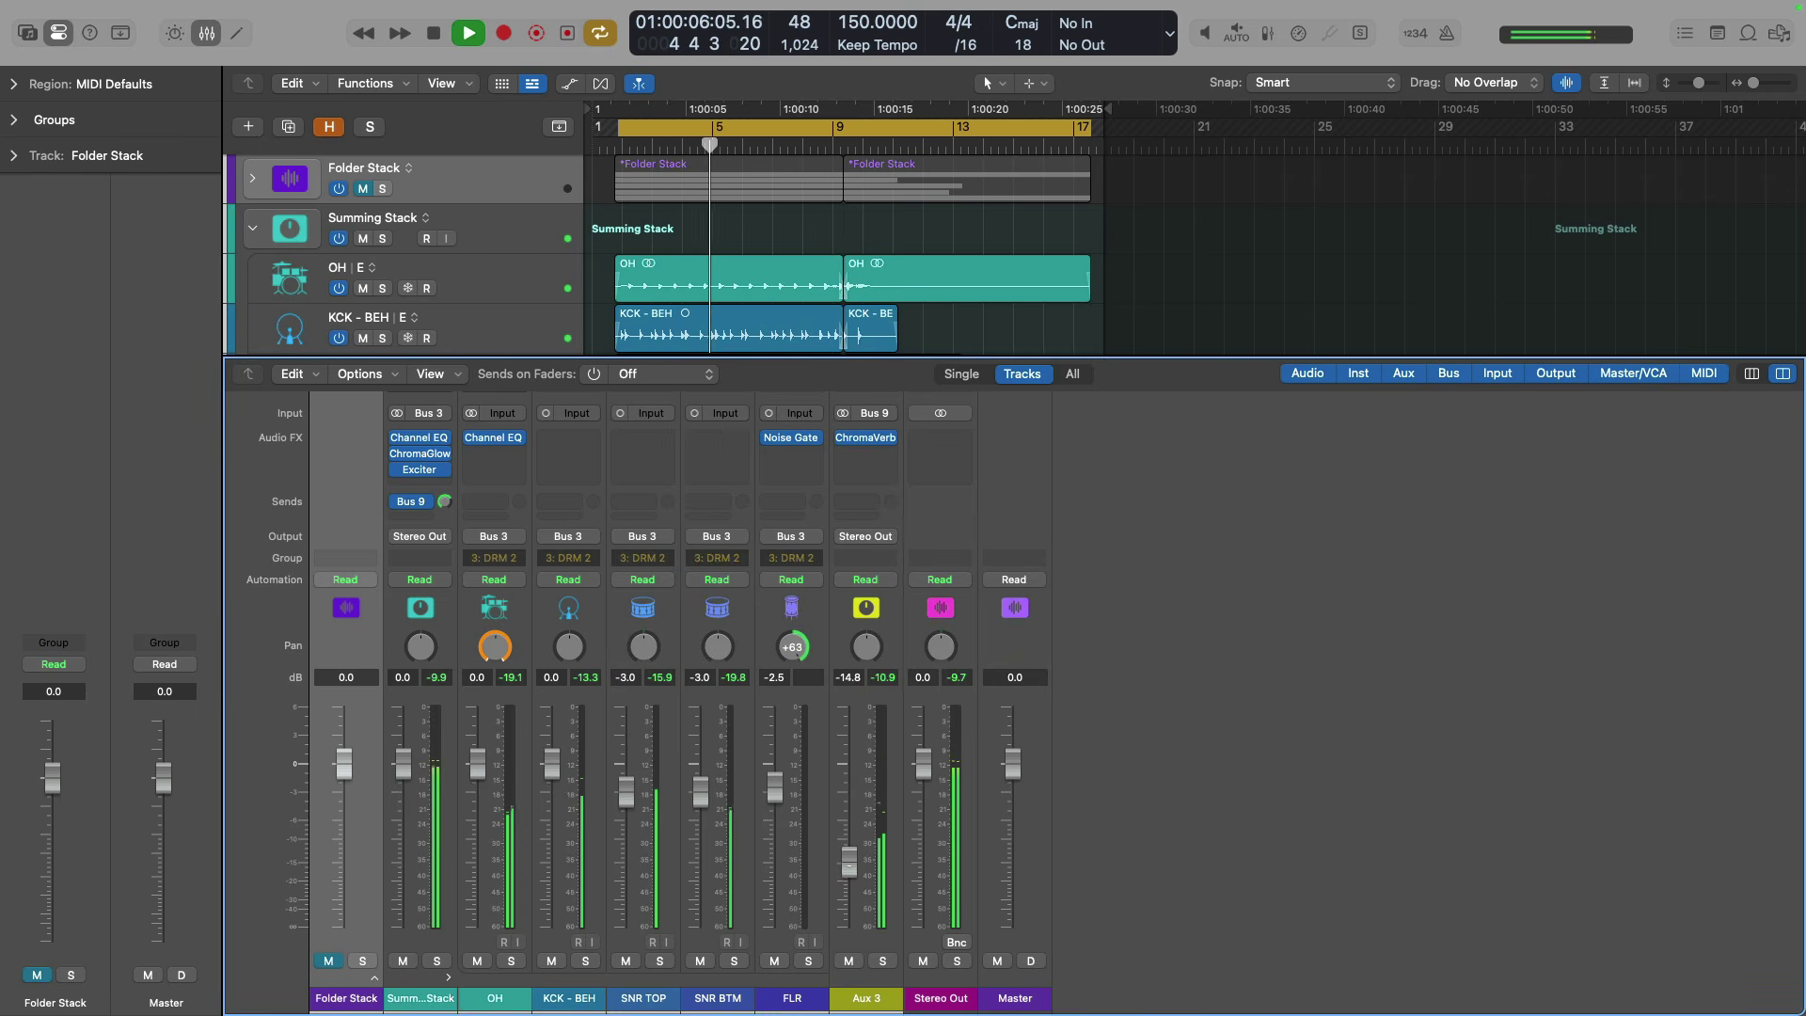
# Switch Aux 3's ChromaVerb to the Studio A room preset, set Wet to 100%, and close the plug-in.
pyautogui.press('v')
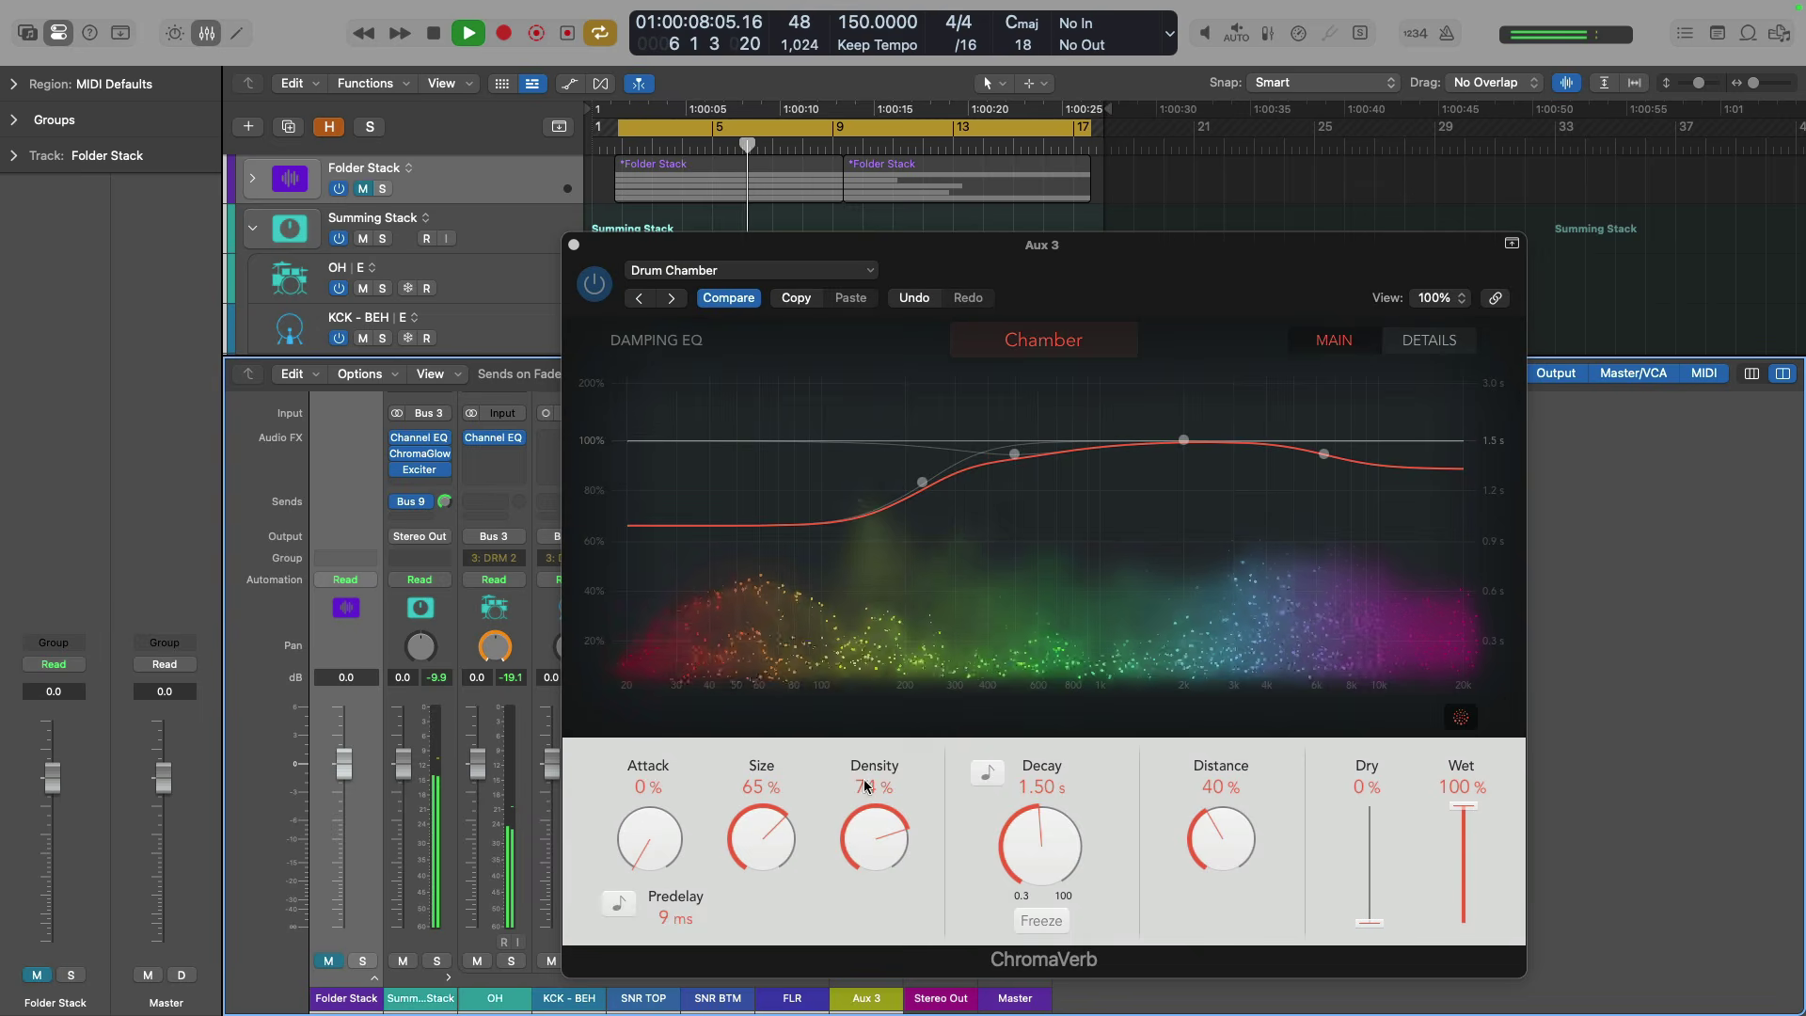
pyautogui.click(743, 278)
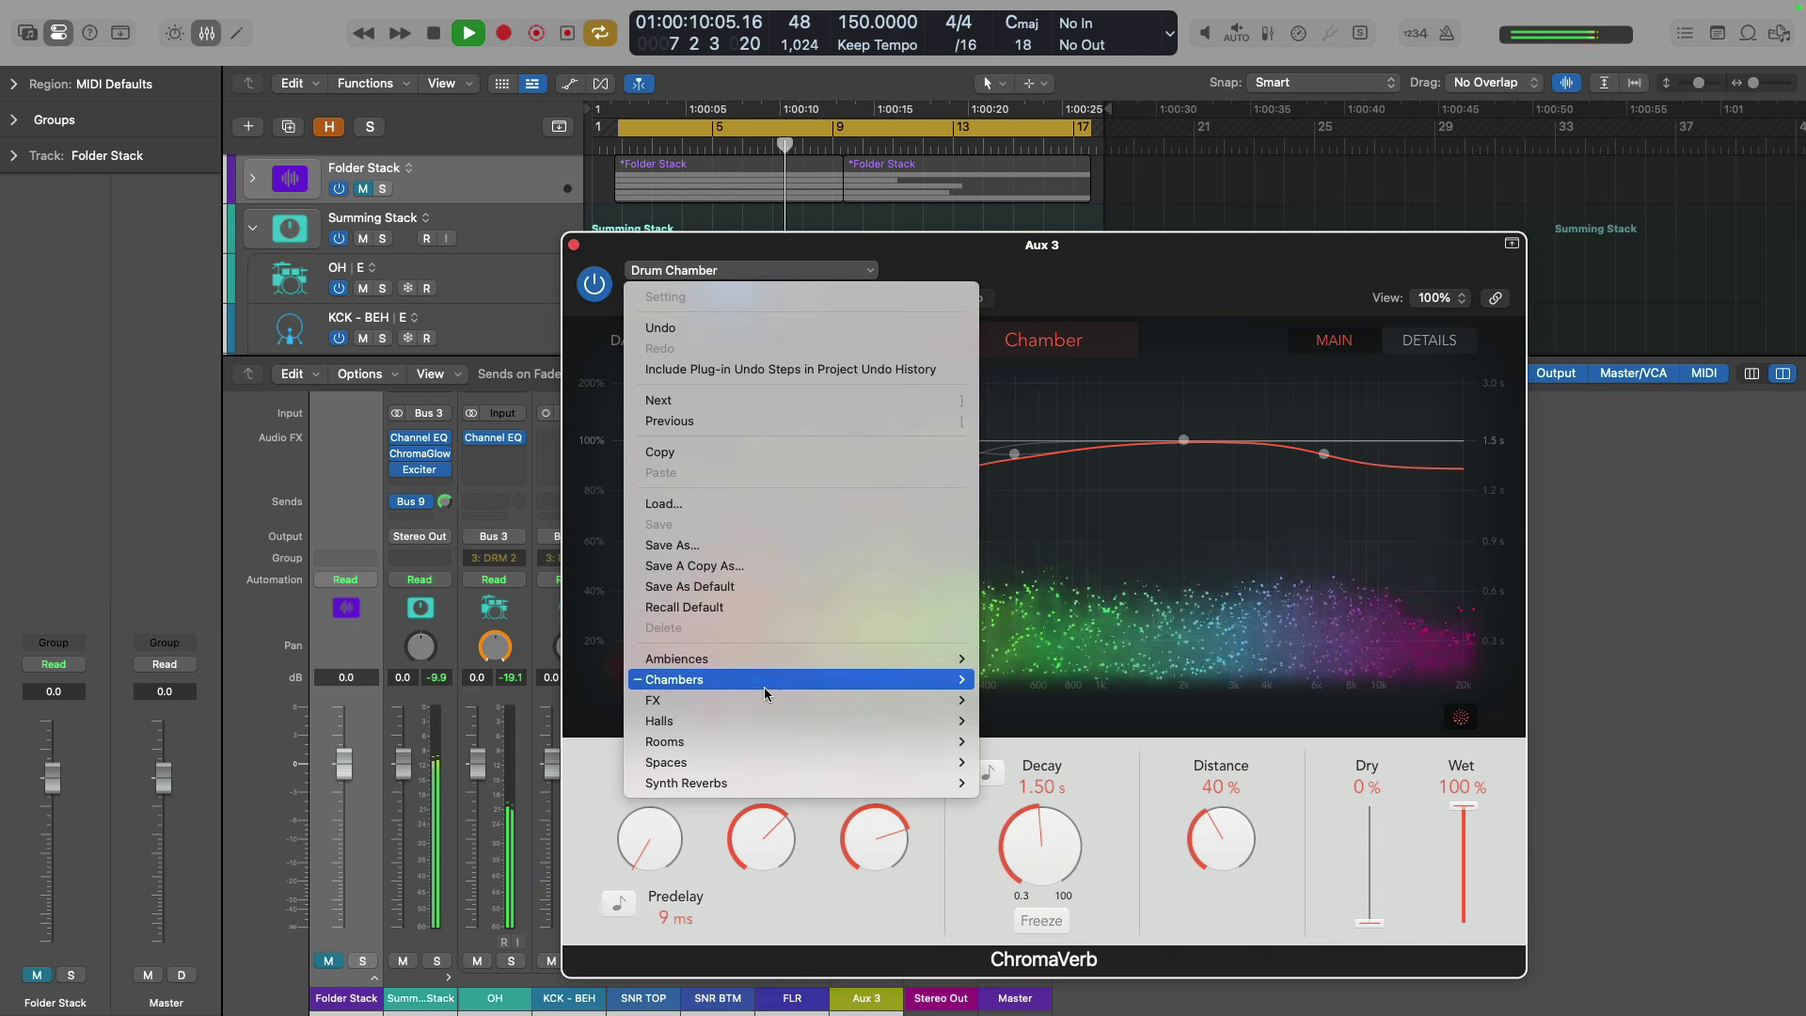
pyautogui.moveTo(936, 744)
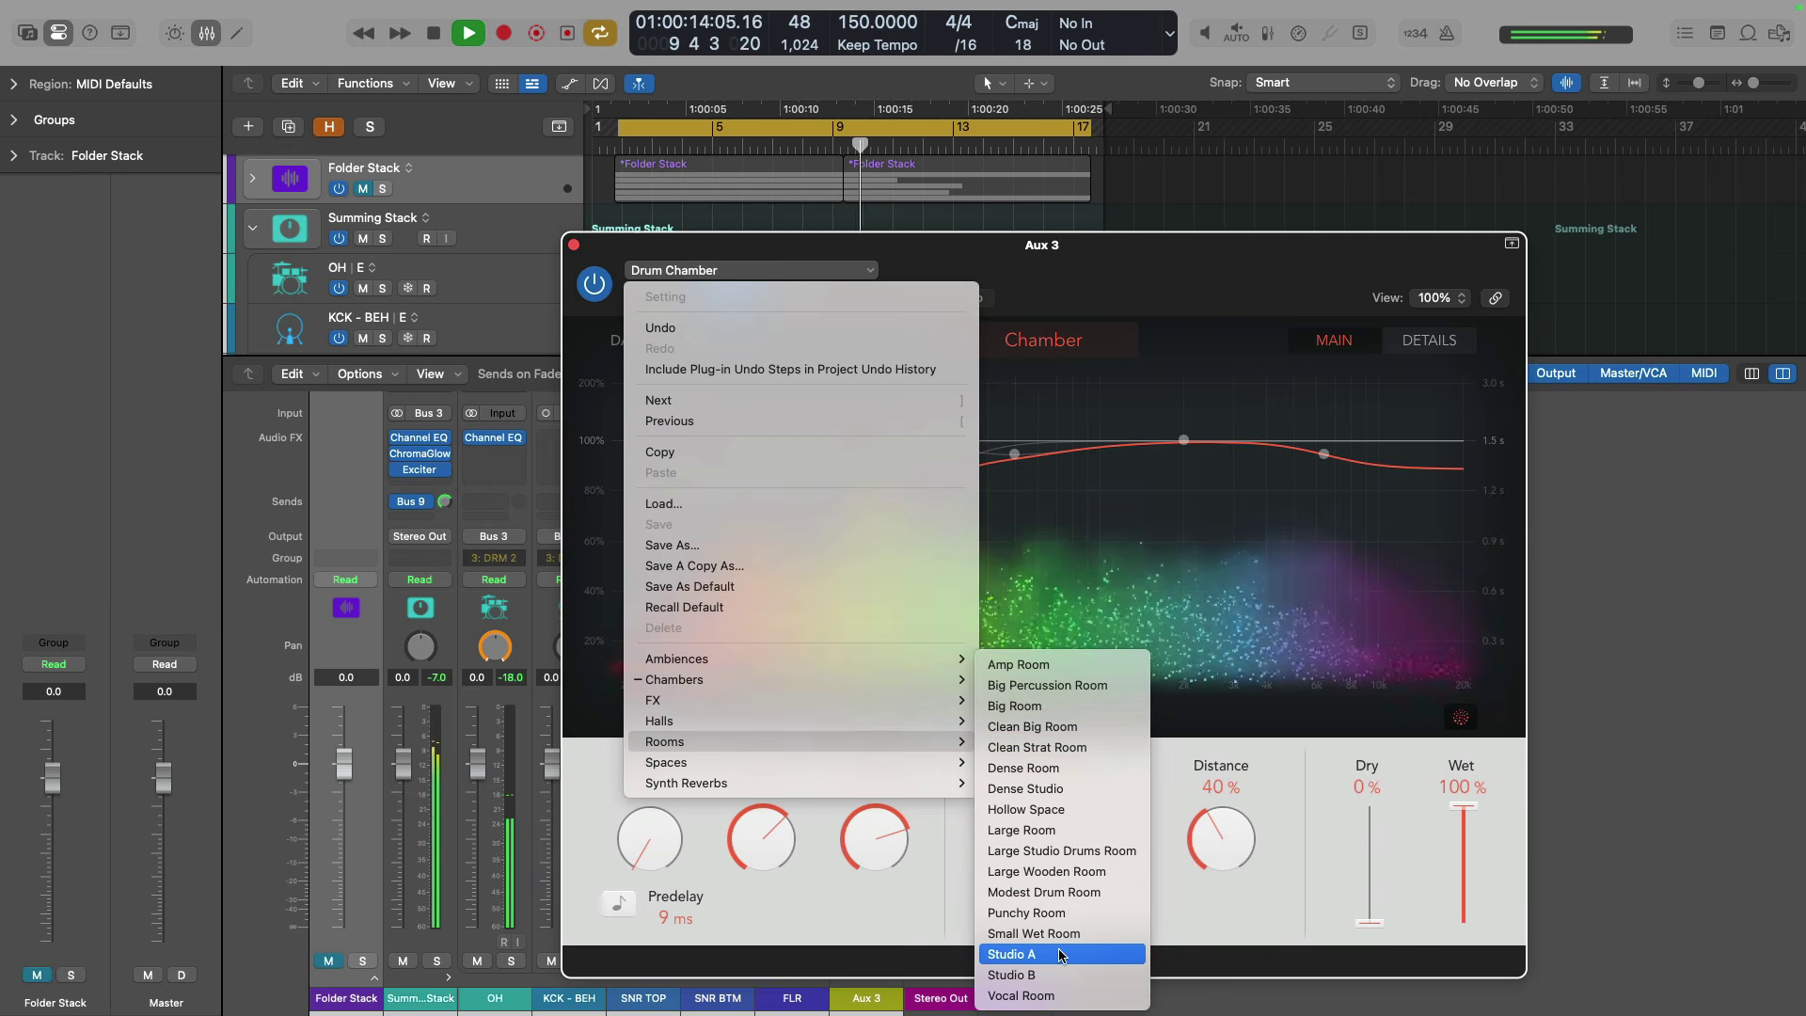
pyautogui.click(1016, 954)
pyautogui.moveTo(1446, 908); pyautogui.dragTo(1449, 800)
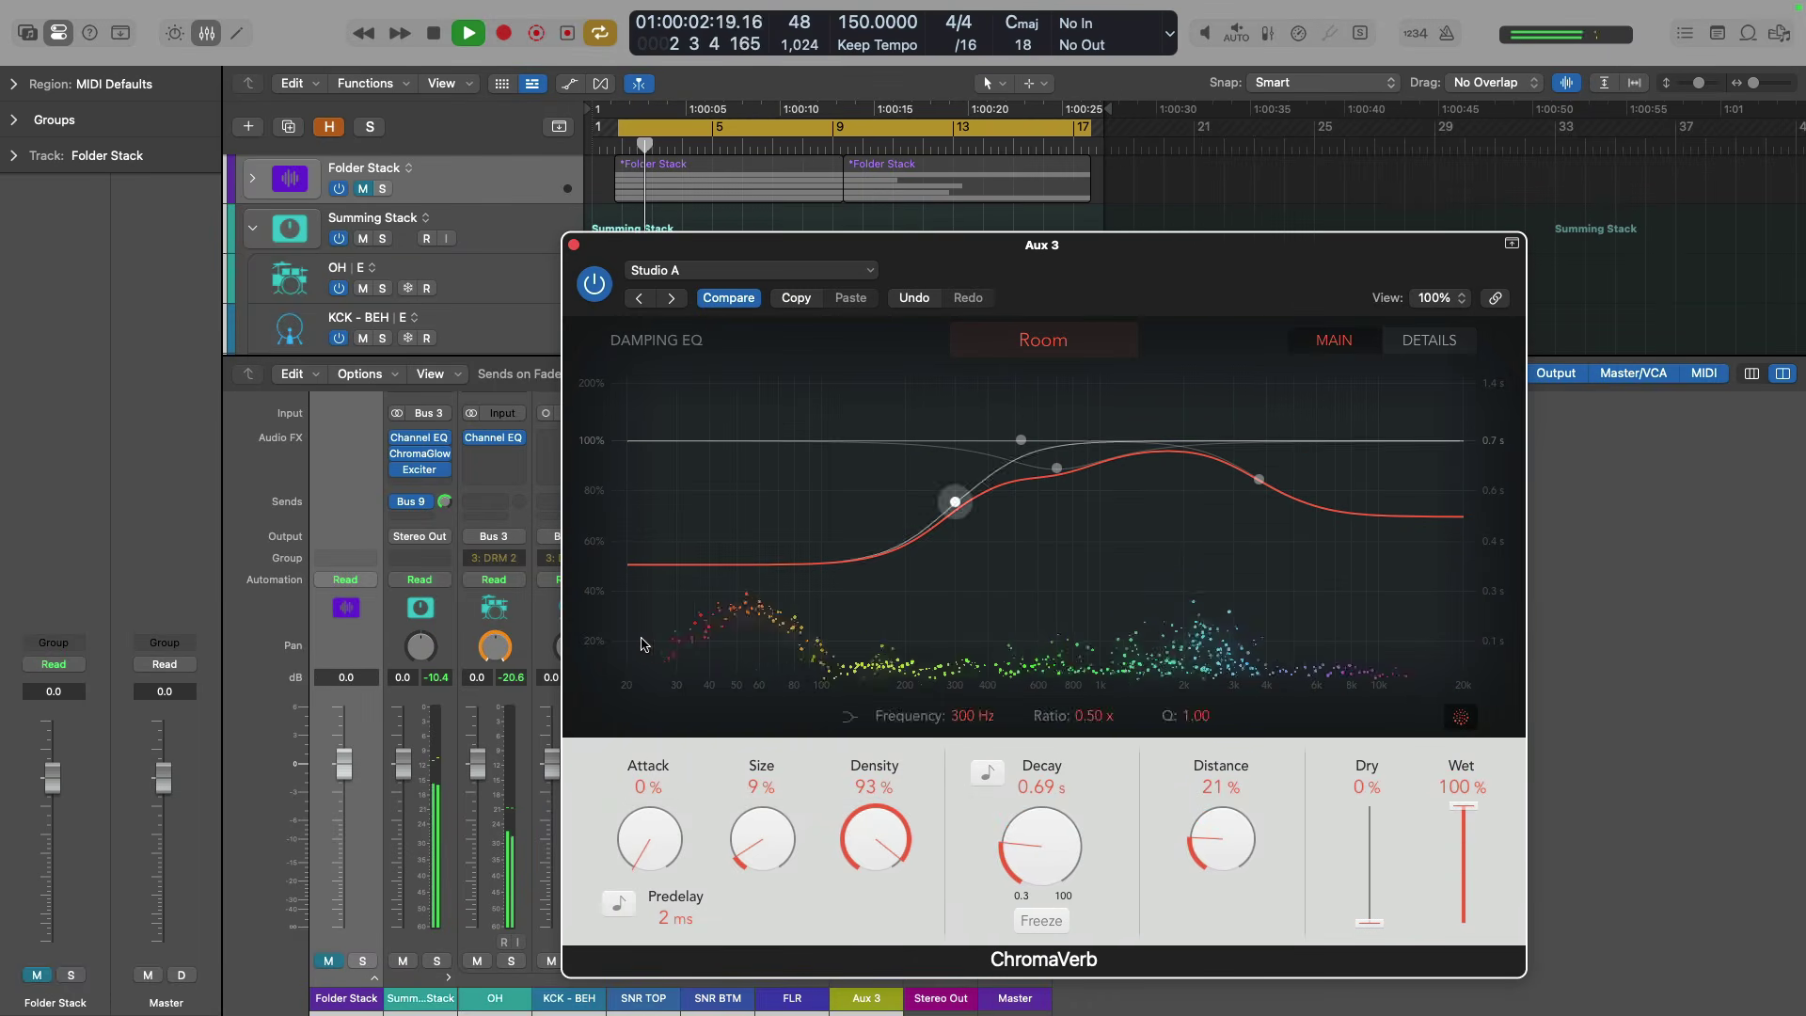
pyautogui.press('super+w')
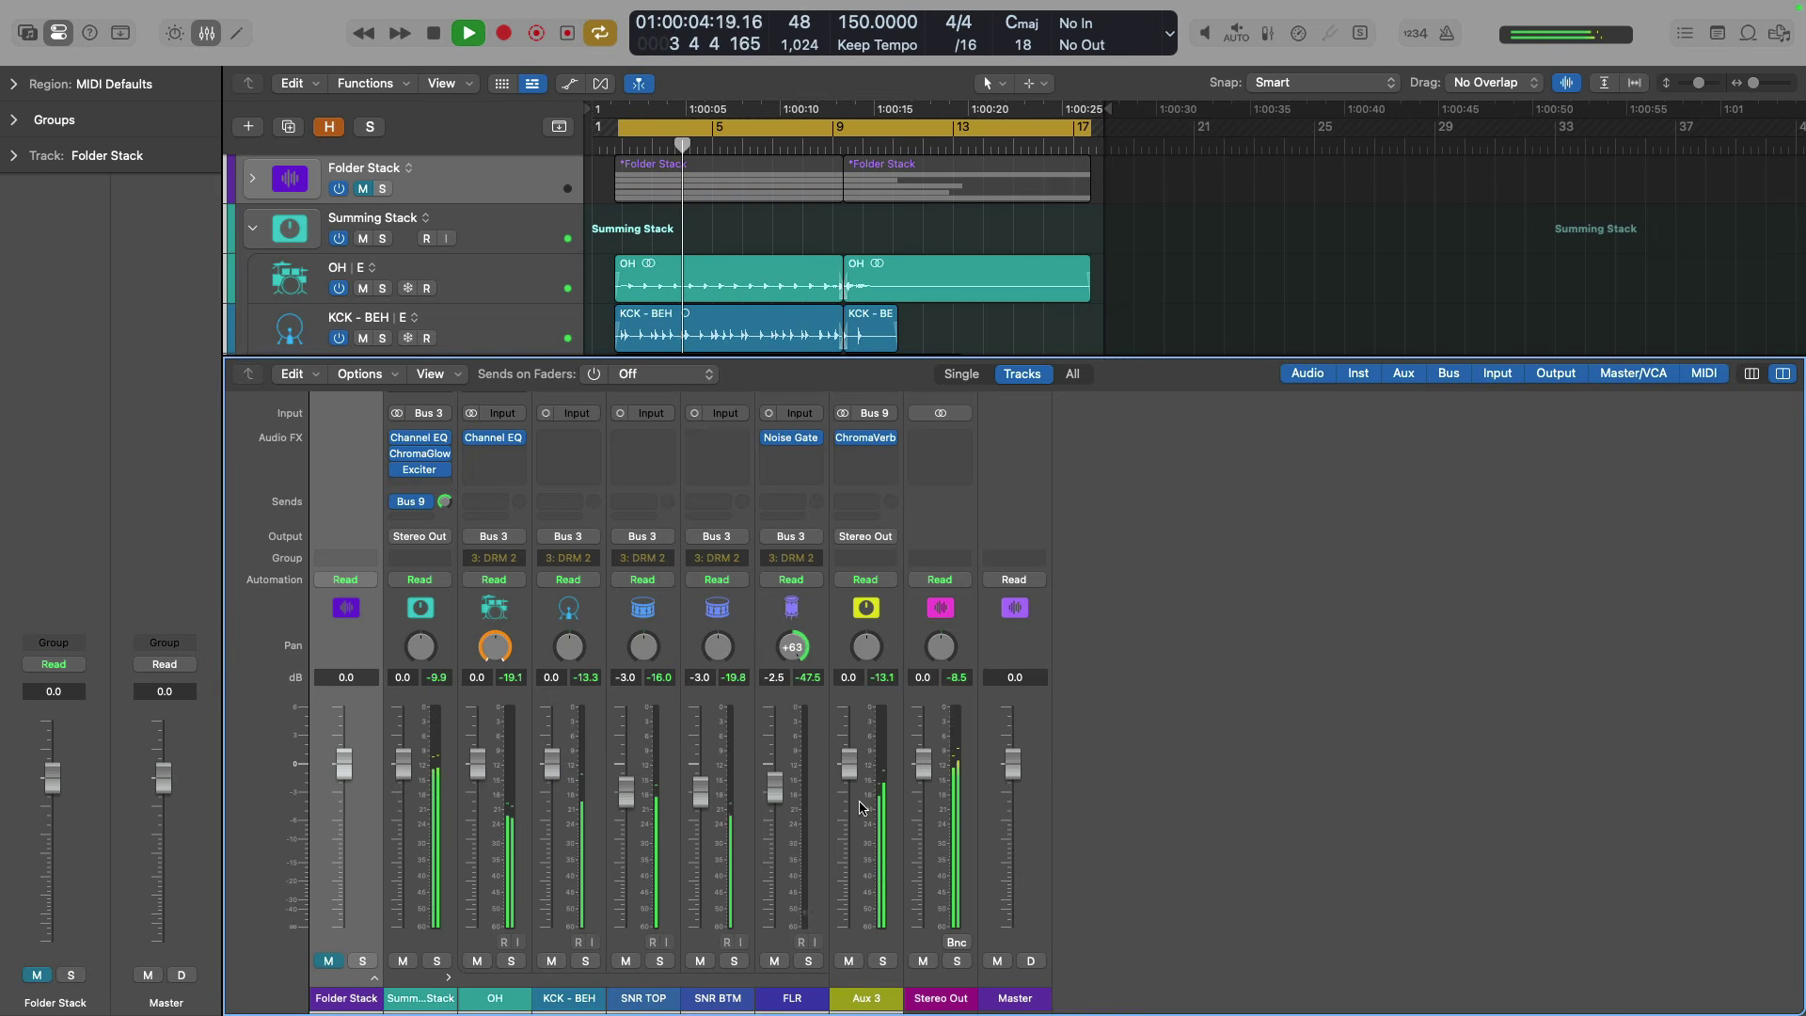
pyautogui.press('v')
pyautogui.press('v')
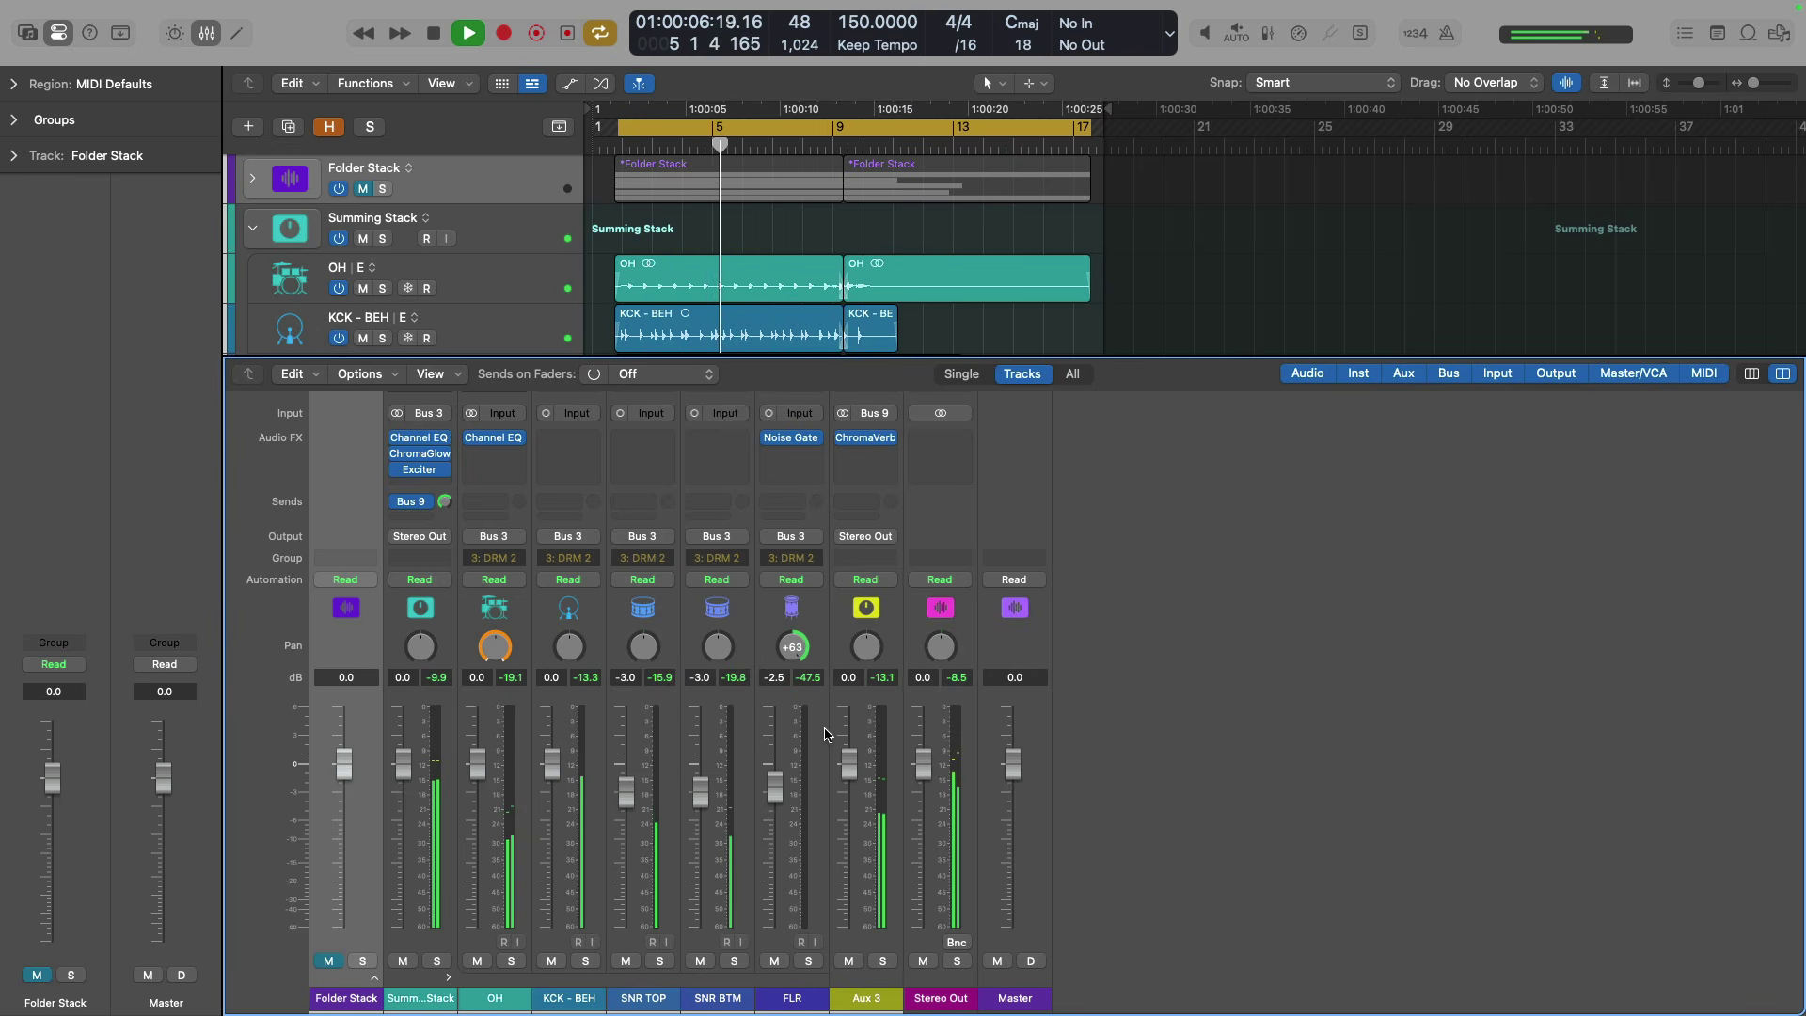
# Lower the Aux 3 reverb fader to -12.0 dB, compare the drums with Aux 3 muted and unmuted, and stop playback.
pyautogui.moveTo(849, 828); pyautogui.dragTo(854, 865)
pyautogui.click(849, 961)
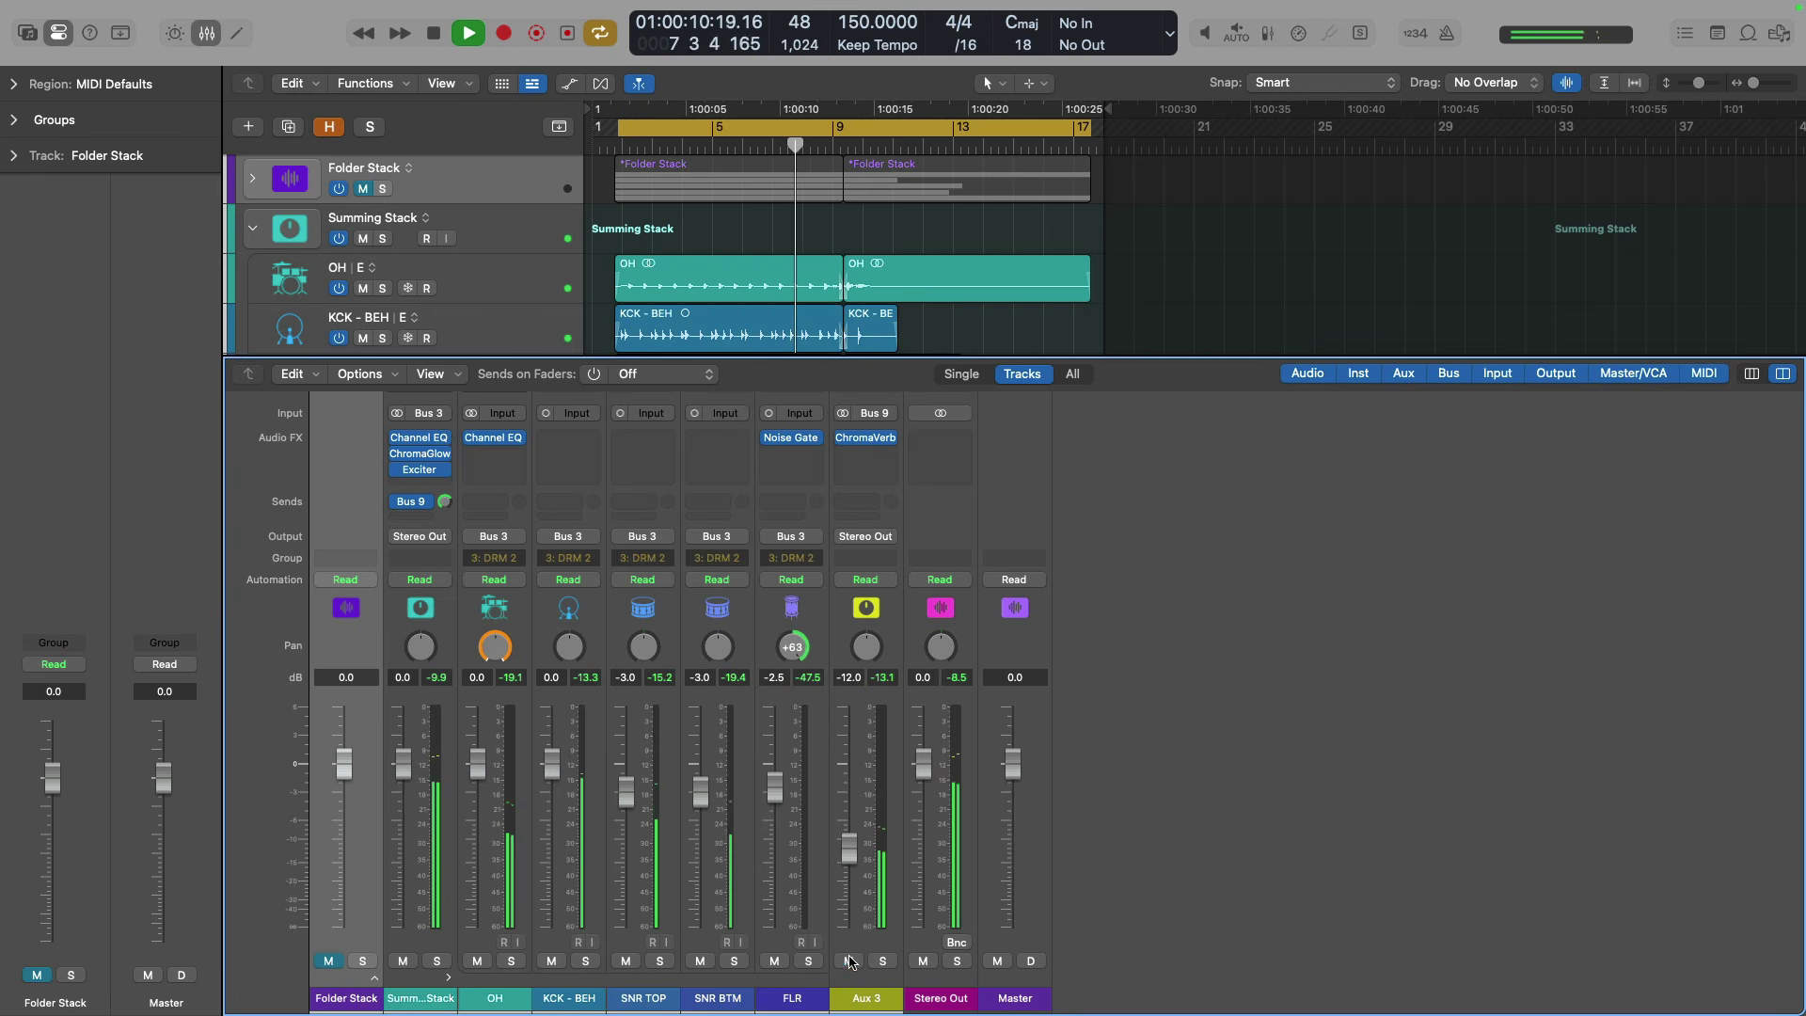
pyautogui.click(849, 960)
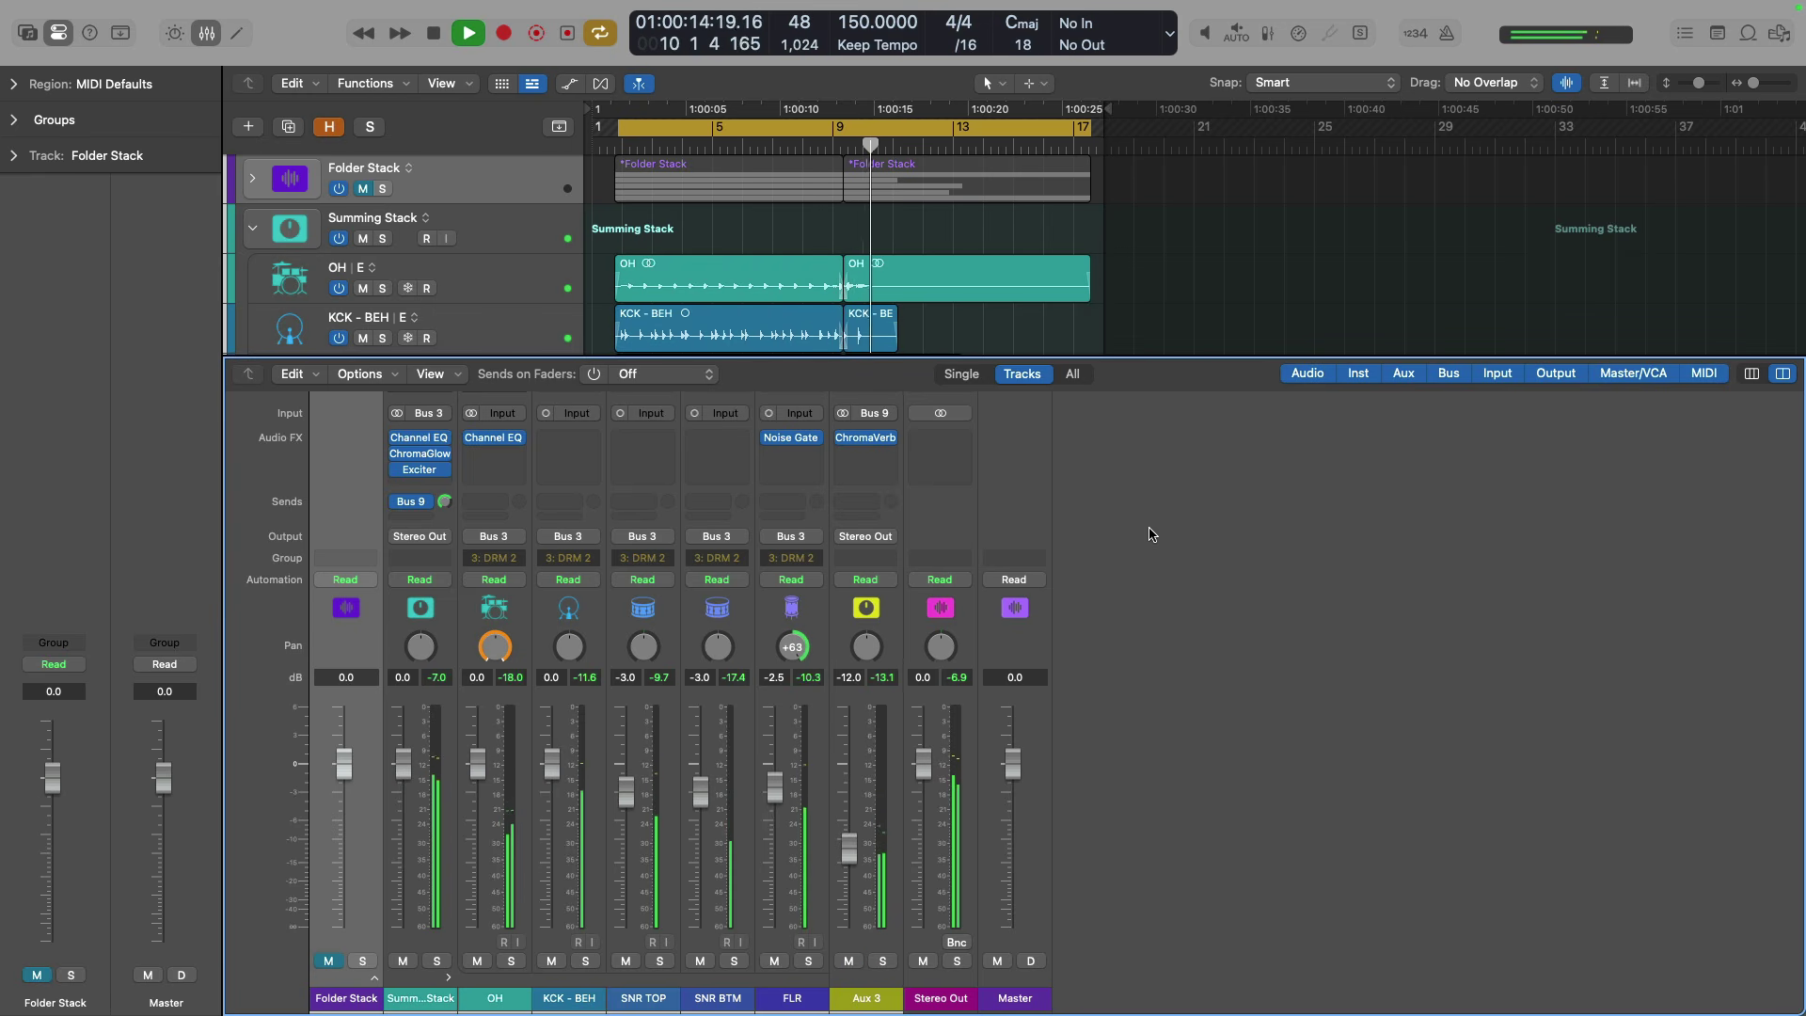
pyautogui.press('space')
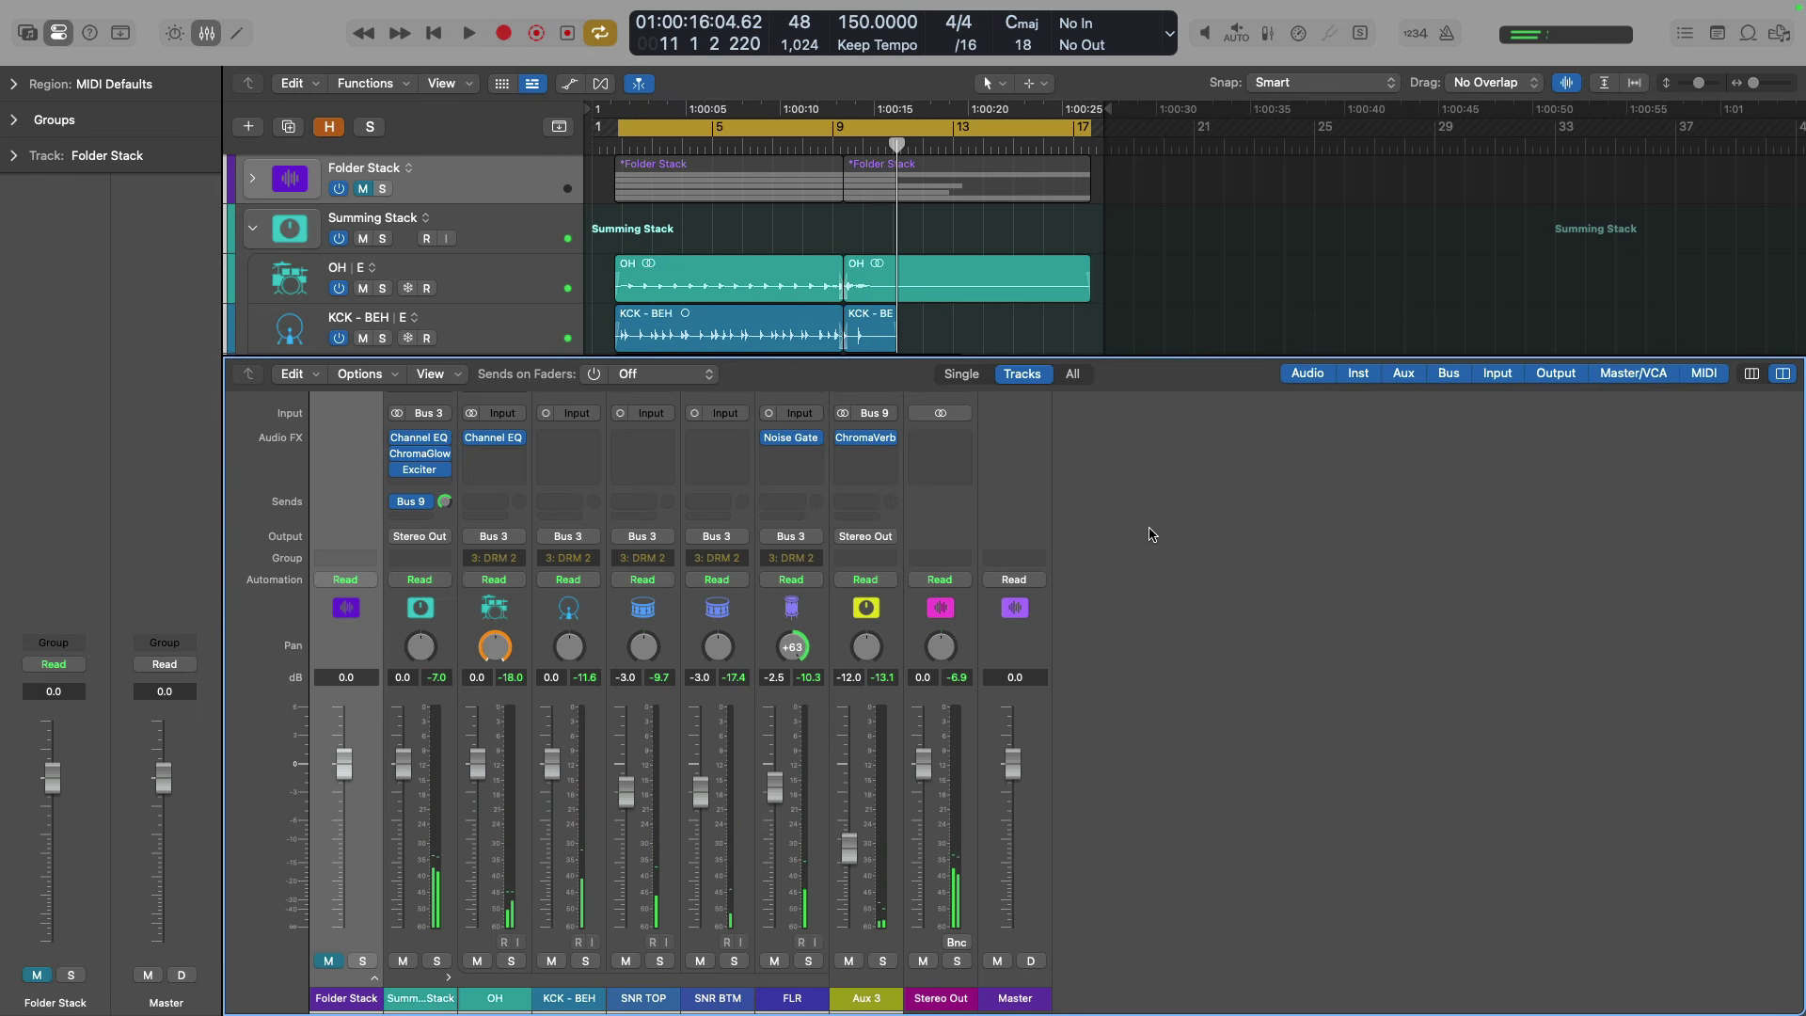